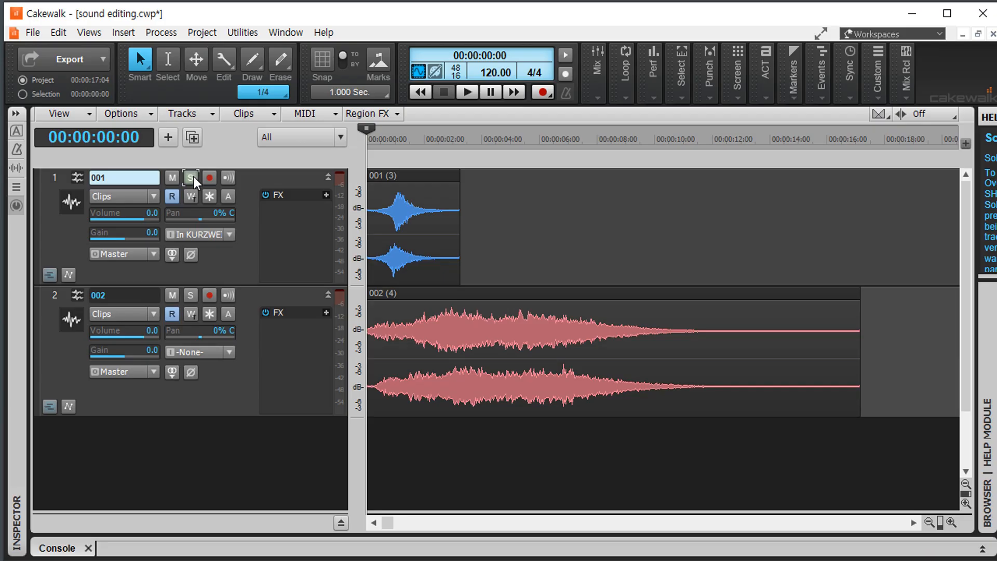
Solo track 001 and play it twice from the beginning of the project, stopping after each pass.
click(190, 177)
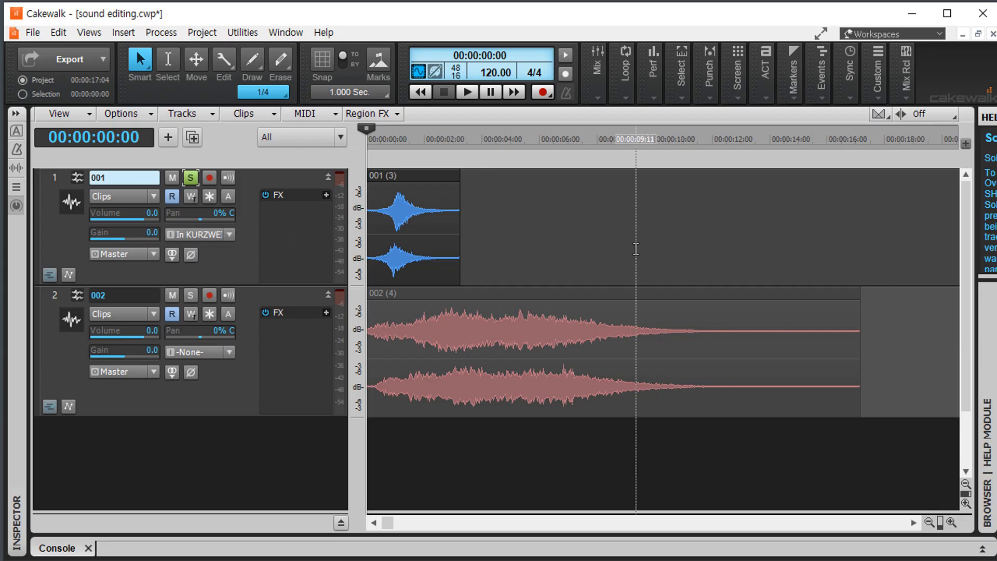
key(space)
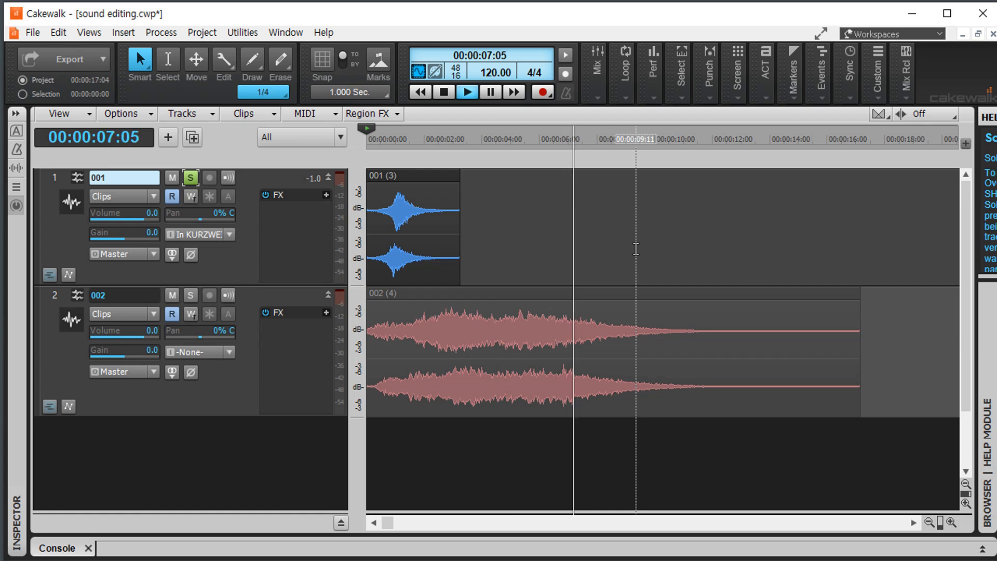
key(space)
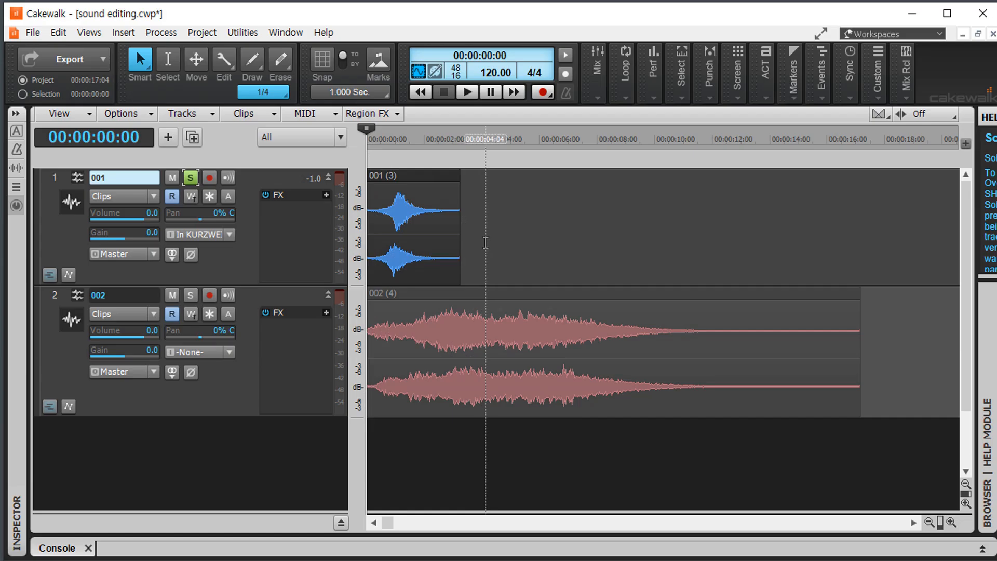
key(space)
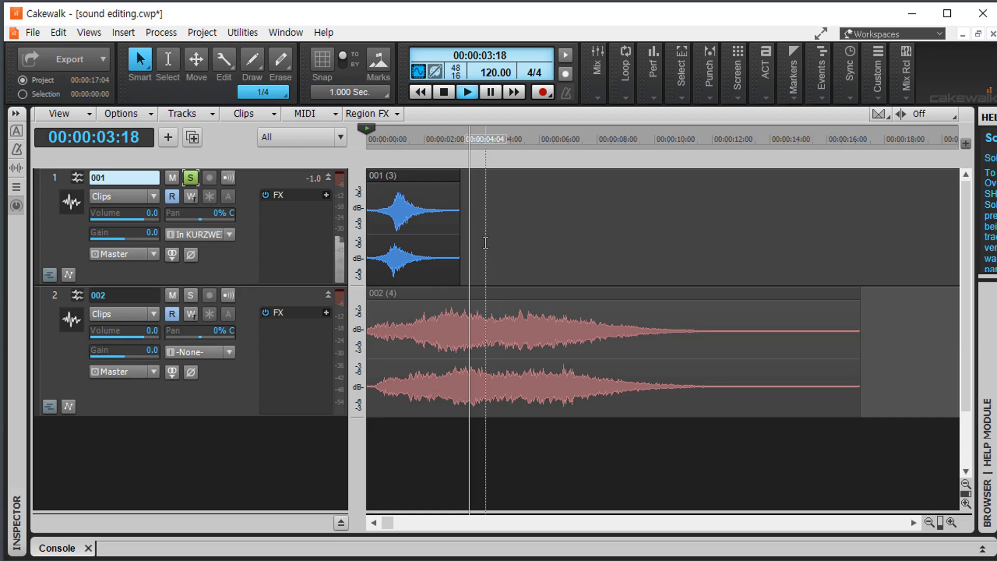
key(space)
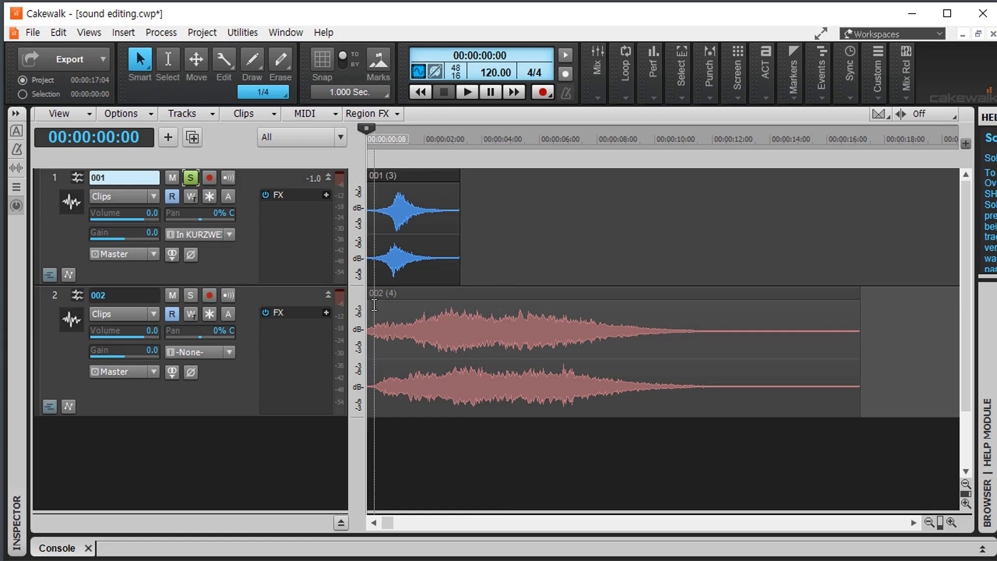
Place the now marker at 00:00:01:02 and play track 001 from there several times, stopping after each pass.
click(398, 140)
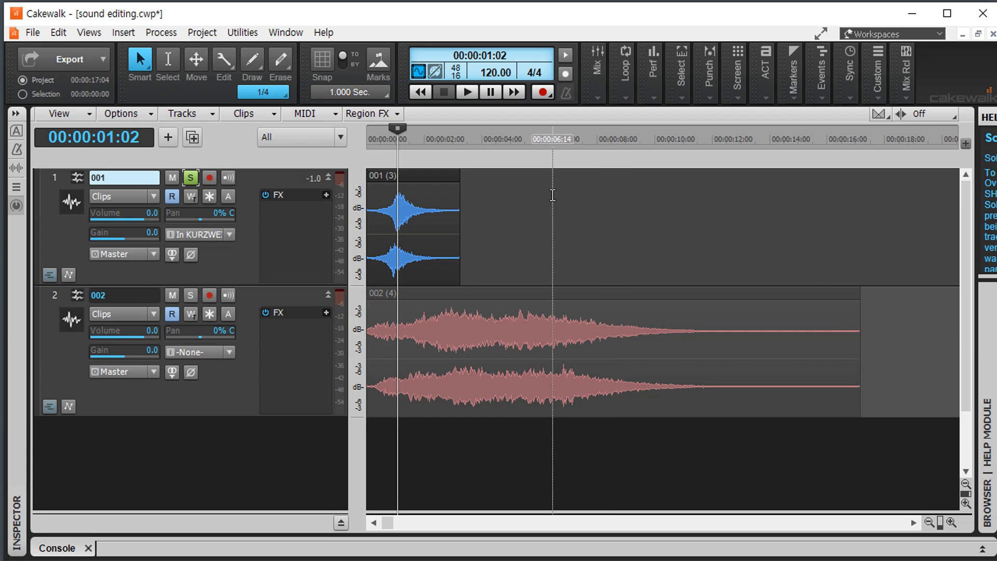
key(space)
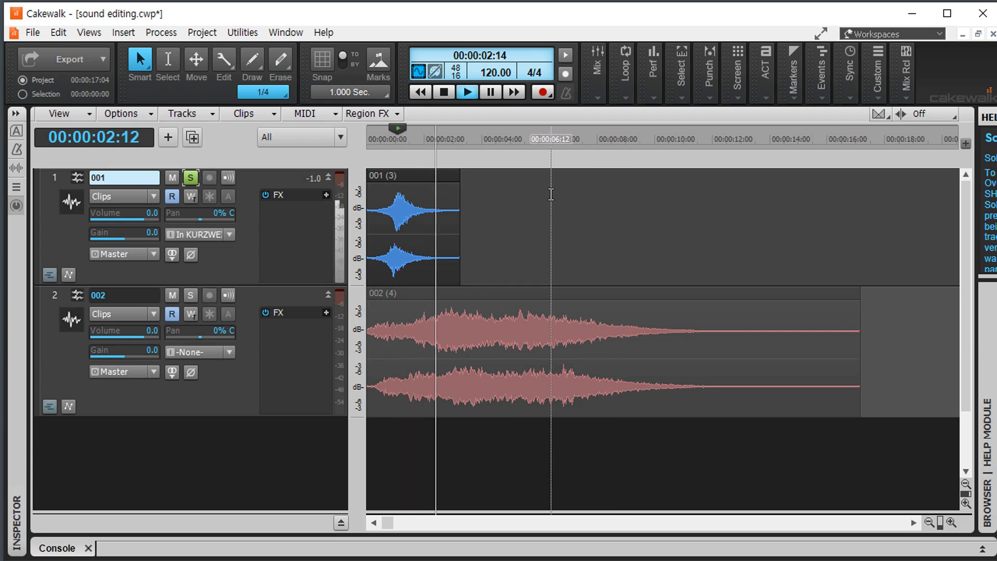
key(space)
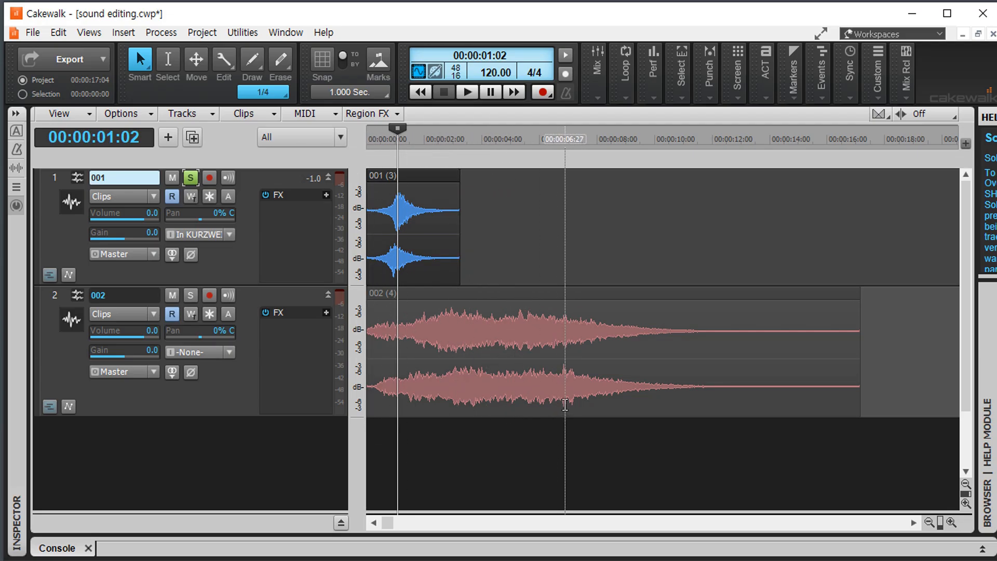
key(space)
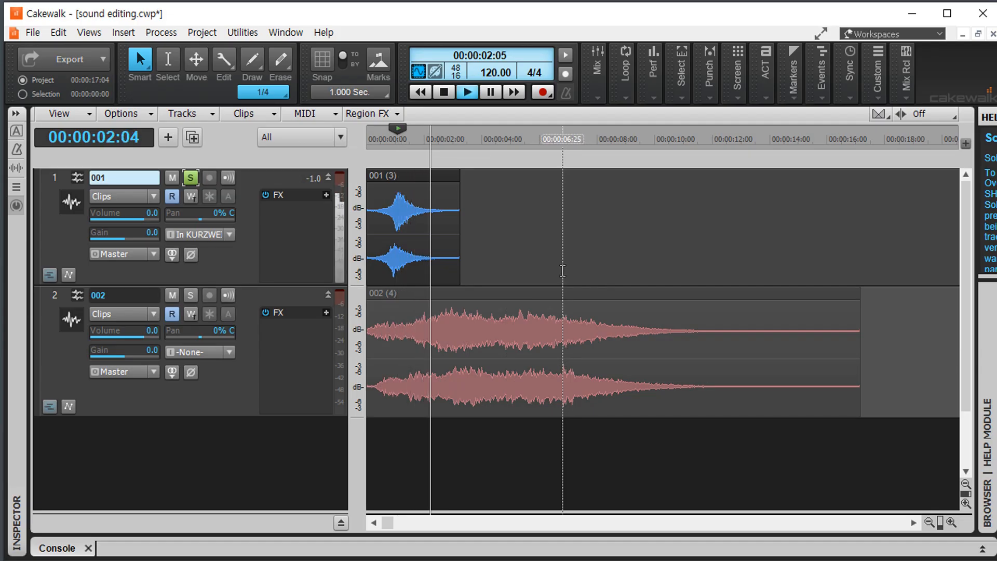
key(space)
key(space)
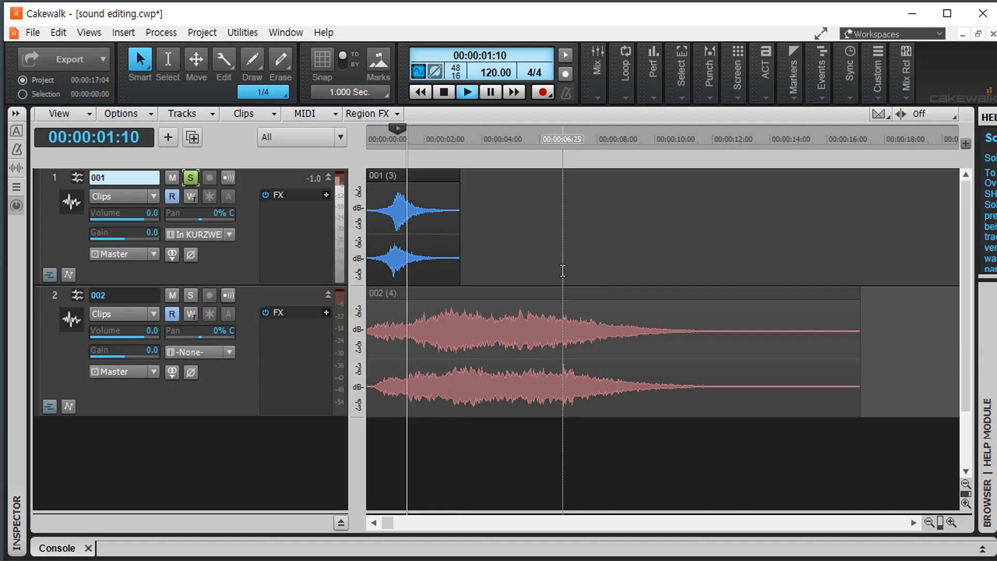
key(space)
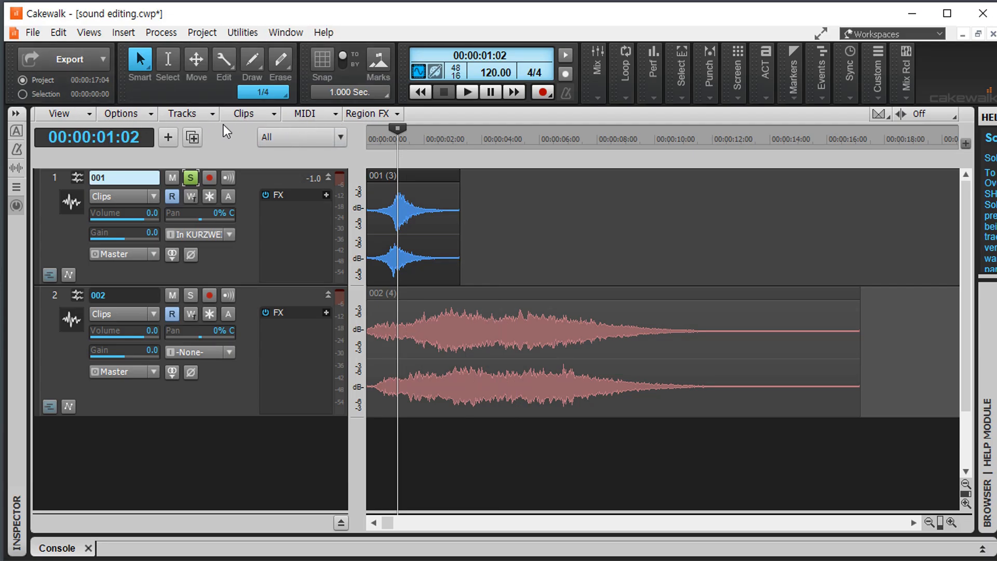
Turn off the On Stop, Rewind to Now Marker option and check its state in the track view options.
click(148, 114)
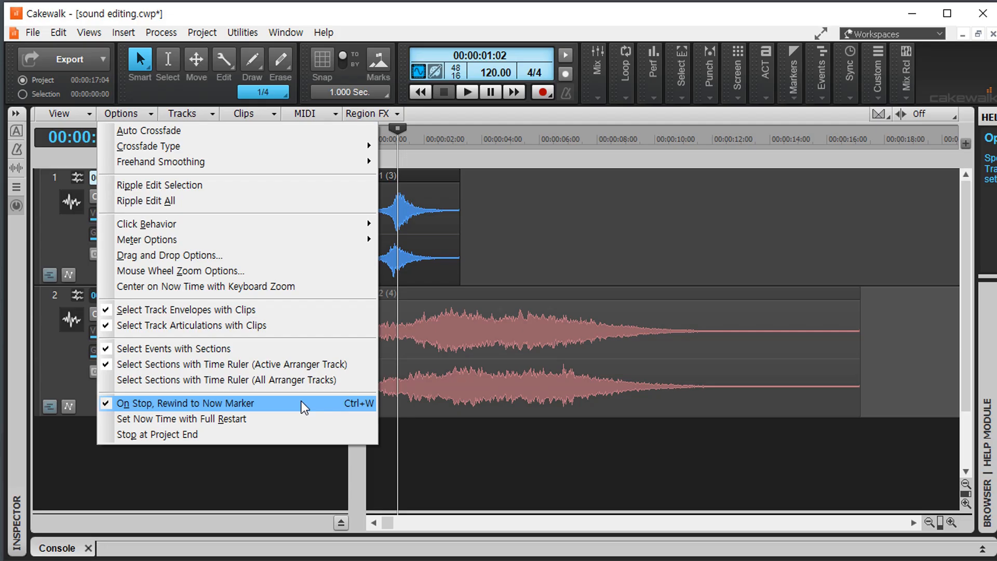
click(206, 403)
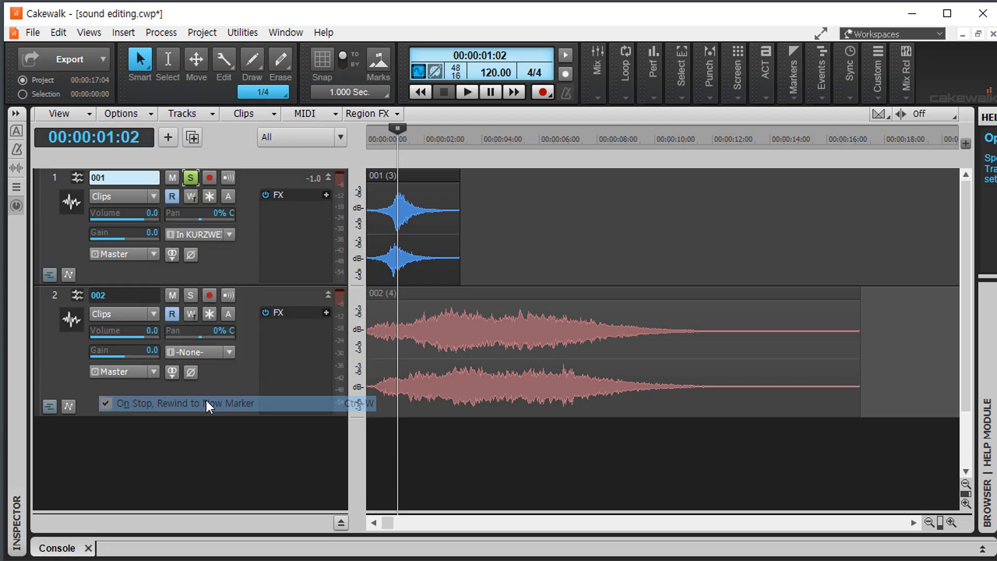
click(150, 113)
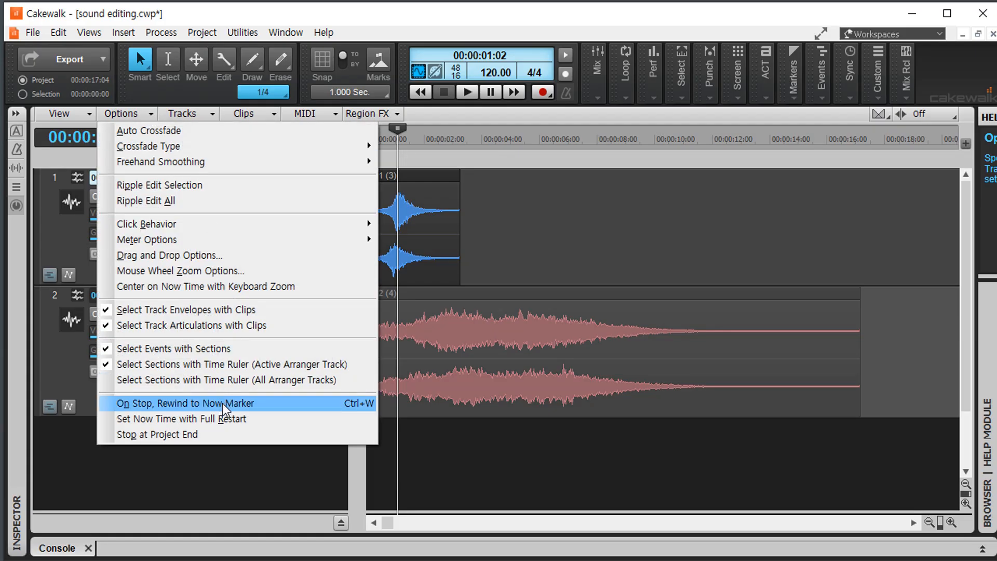
click(198, 91)
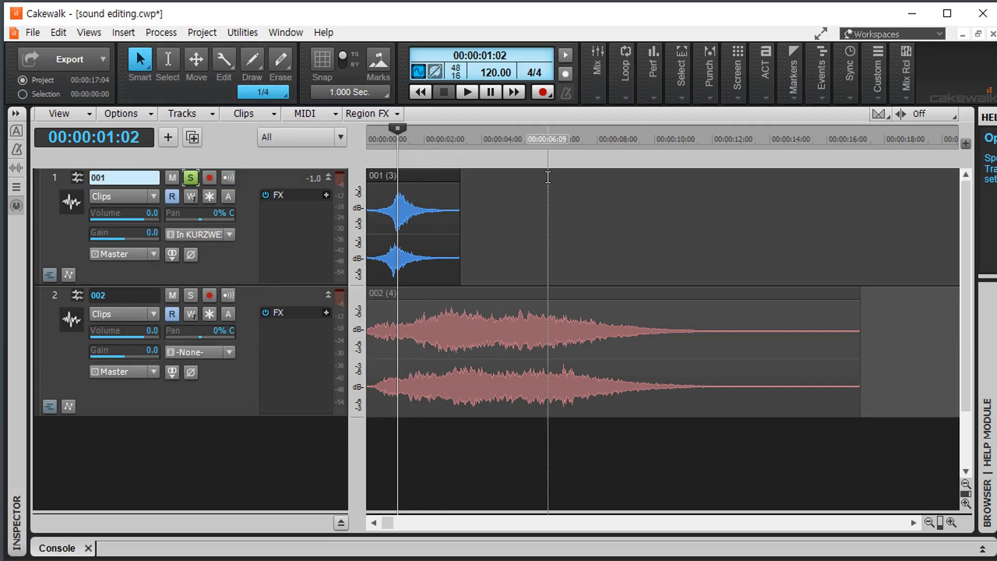
Play and stop the project twice to test the stop behaviour, and rewind to 00:00:00:00.
key(space)
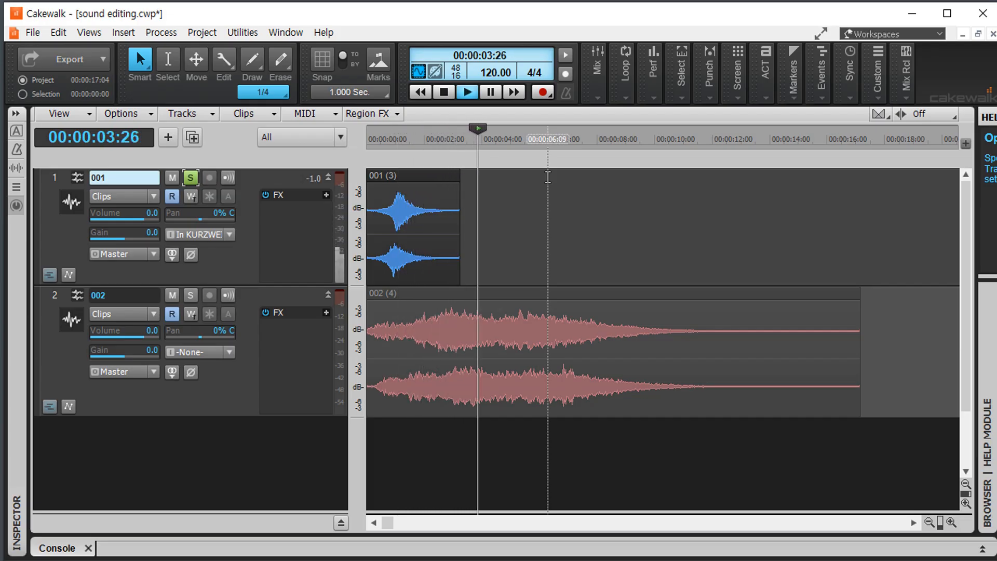
key(space)
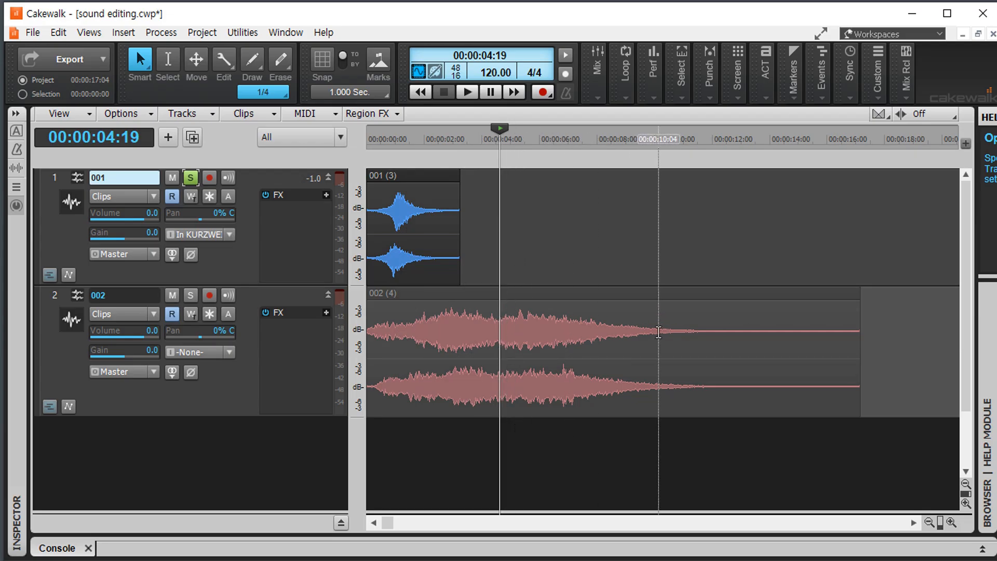
key(space)
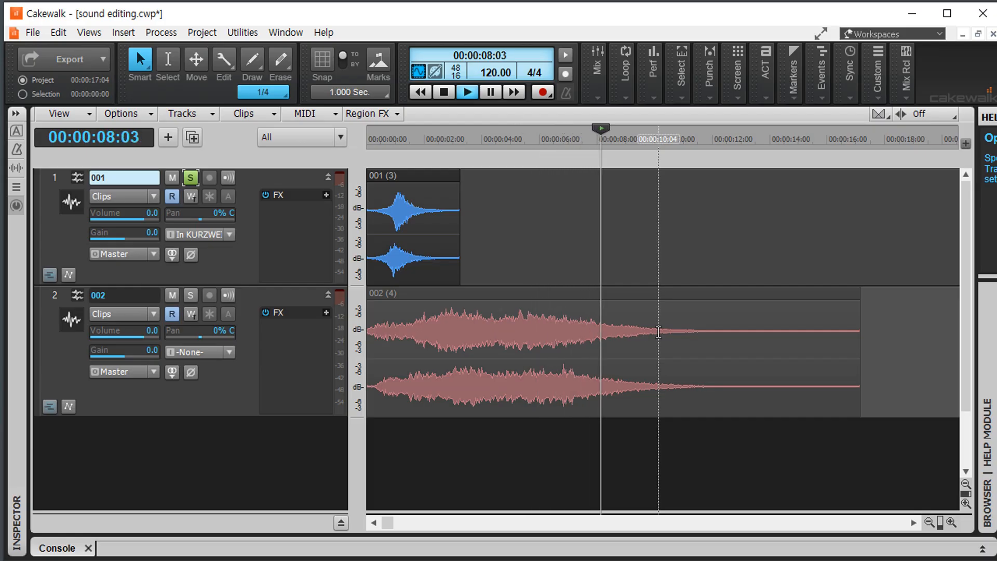
key(space)
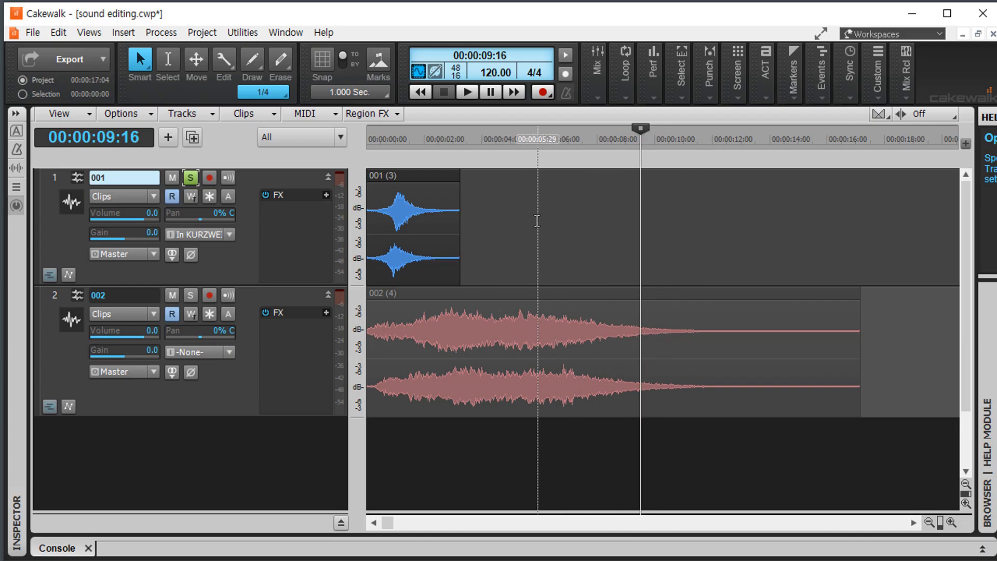
key(w)
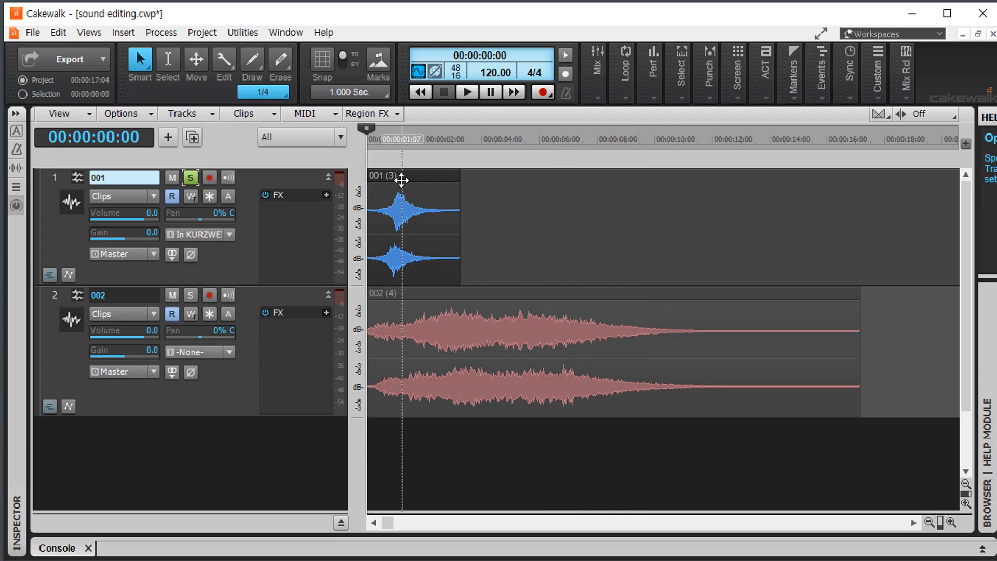
Move the clip on track 001 along the timeline so it starts at about 1:02:650.
drag(402, 180, 451, 174)
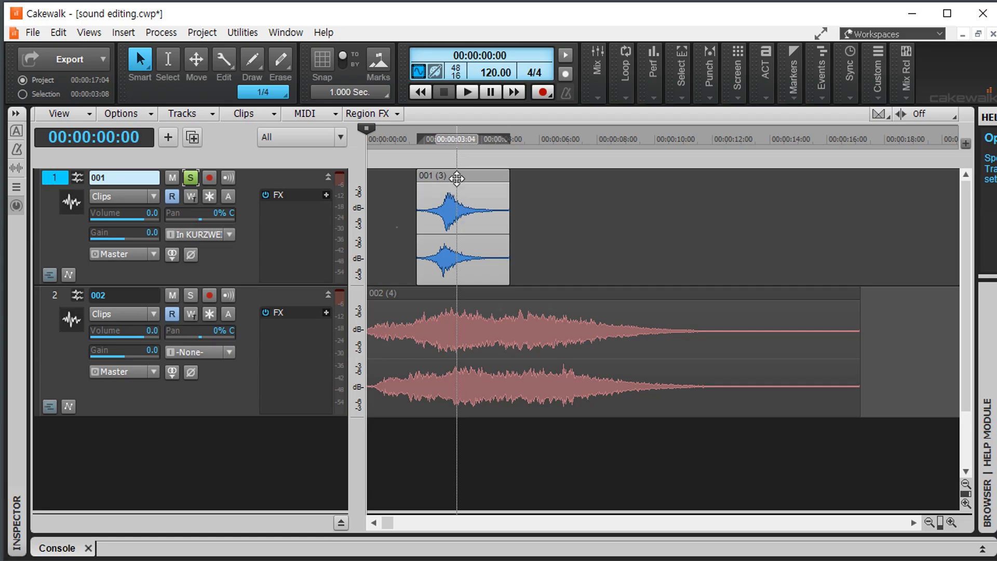
drag(457, 176, 434, 178)
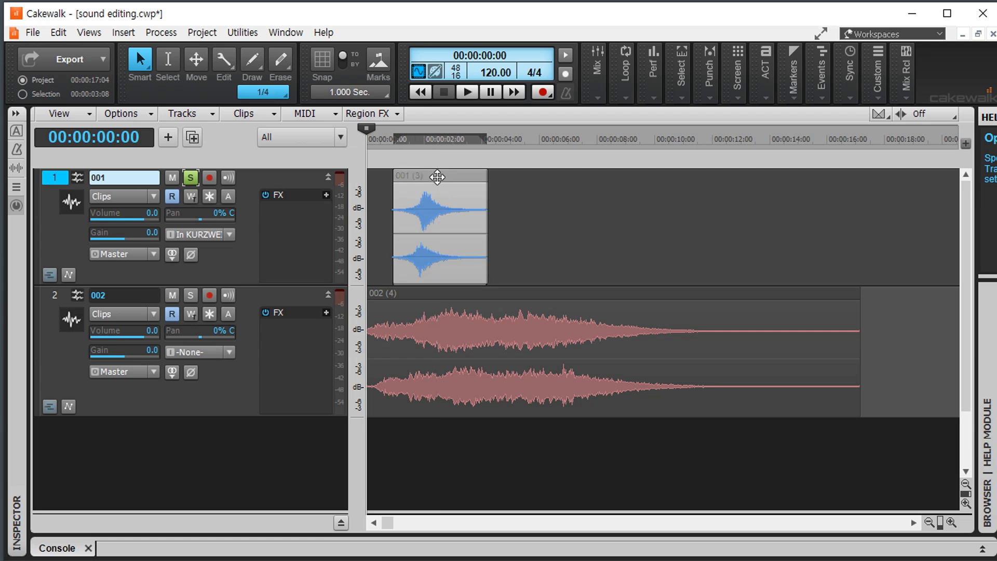
mouse_move(437, 177)
mouse_down()
mouse_move(679, 175)
mouse_move(464, 175)
mouse_move(855, 210)
mouse_move(886, 328)
mouse_move(909, 320)
mouse_move(908, 211)
mouse_move(439, 211)
mouse_move(434, 178)
mouse_move(446, 172)
mouse_move(431, 179)
mouse_up()
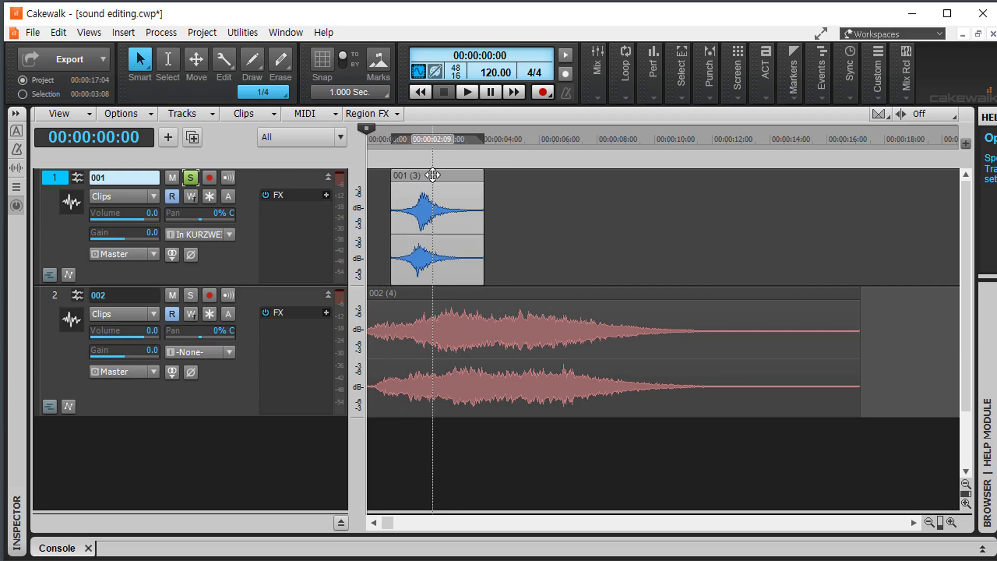
Try time selections inside the clip on track 001 and place the now marker at 00:00:02:13.
click(425, 230)
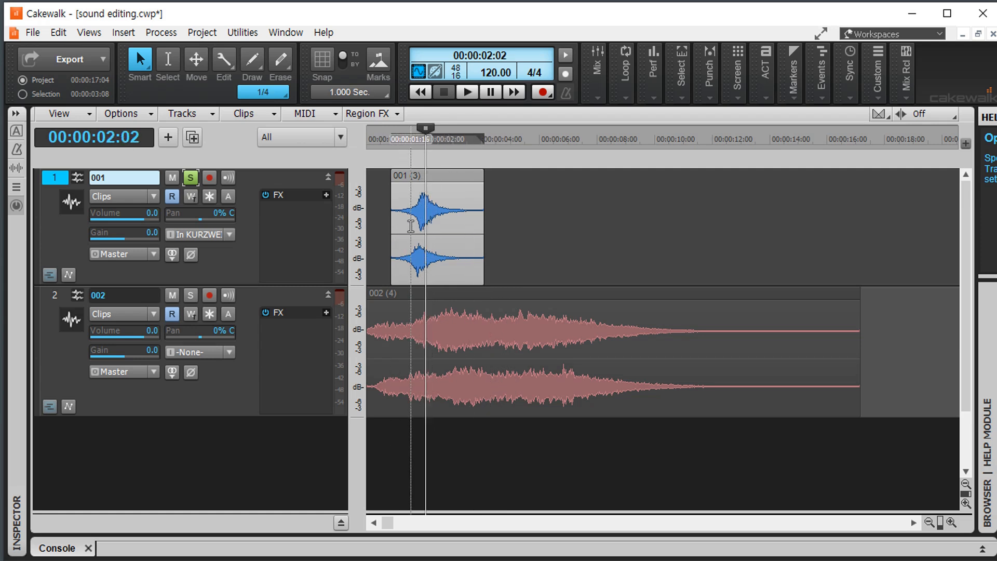
drag(410, 227, 477, 225)
click(477, 224)
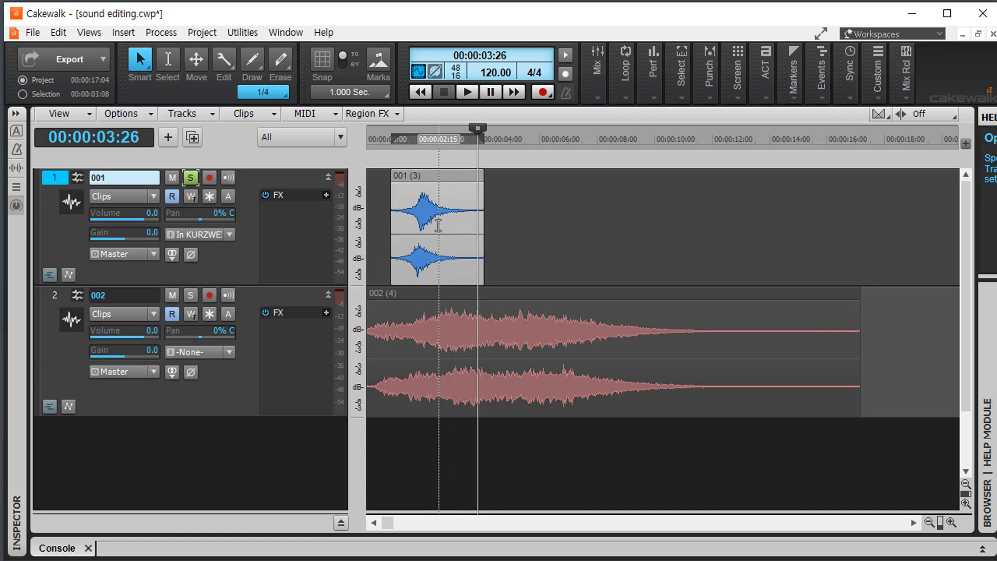
click(470, 225)
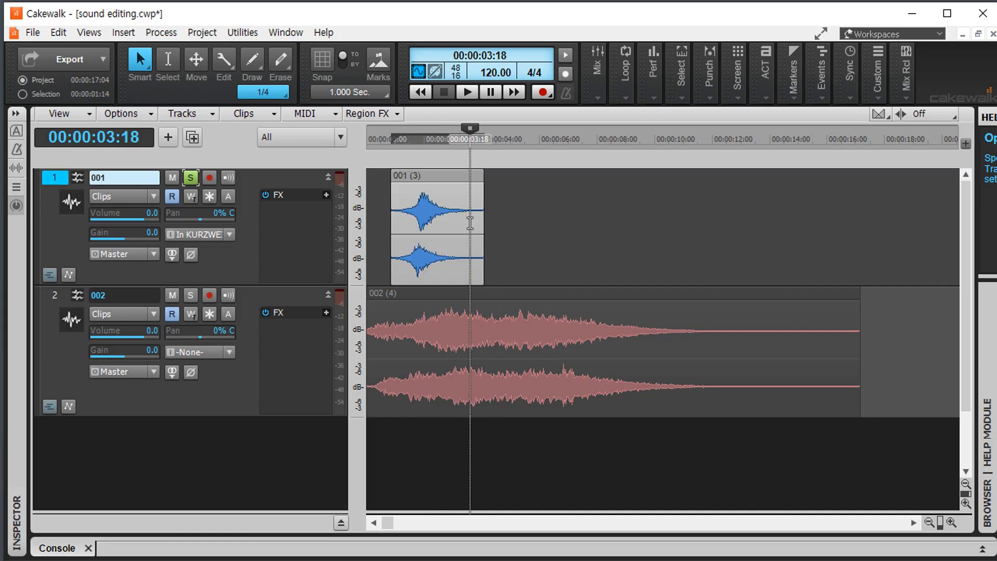
drag(406, 228, 433, 228)
click(442, 223)
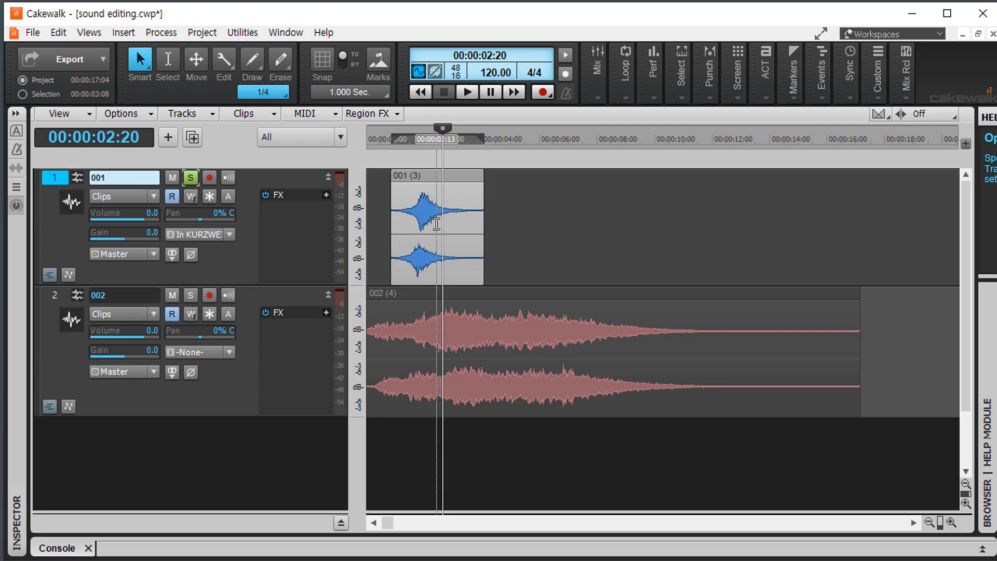
click(437, 223)
Show the clip properties in the inspector, collapse the inspector, and place the now marker at 00:00:02:04.
key(i)
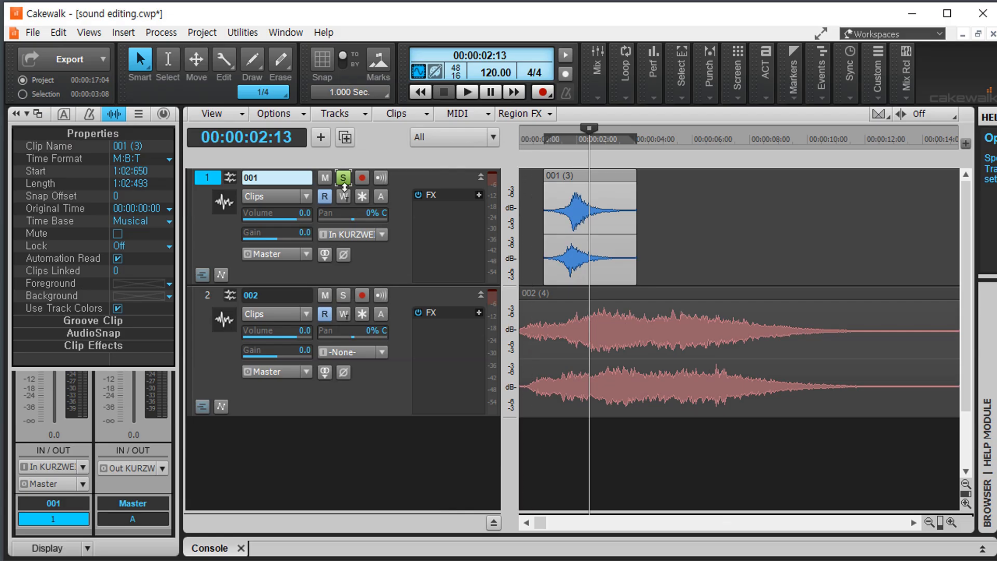
click(607, 236)
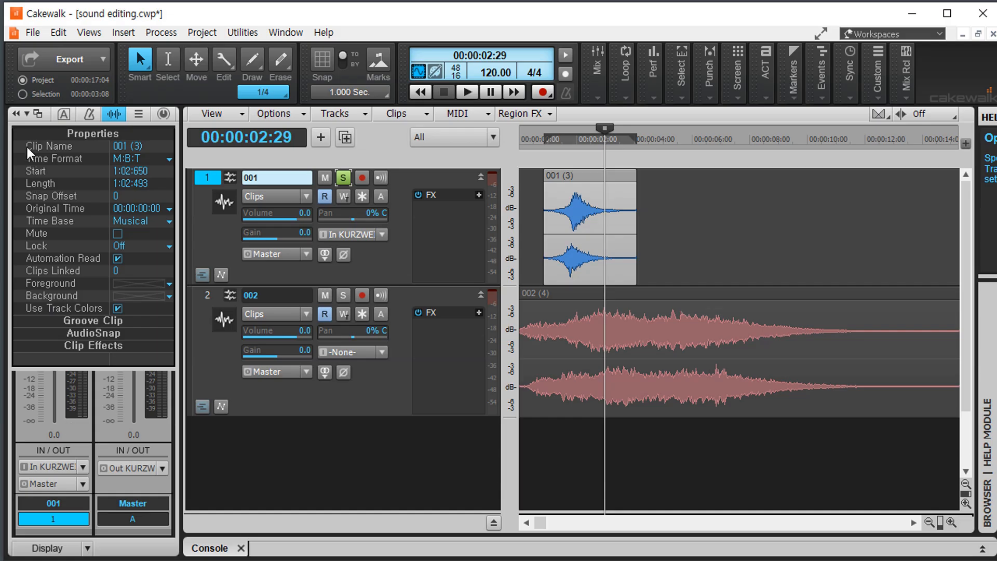
click(16, 113)
click(427, 260)
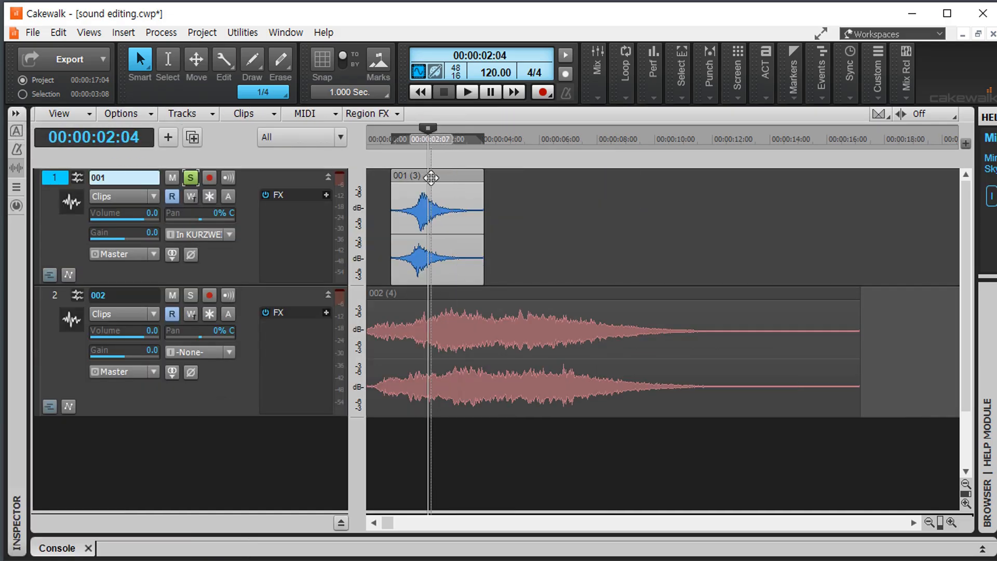
Nudge the clip on track 001 slightly earlier, deselect it, and place the now marker at 00:00:05:10.
mouse_move(435, 174)
mouse_down()
mouse_move(483, 175)
mouse_move(428, 177)
mouse_move(454, 173)
mouse_move(431, 183)
mouse_up()
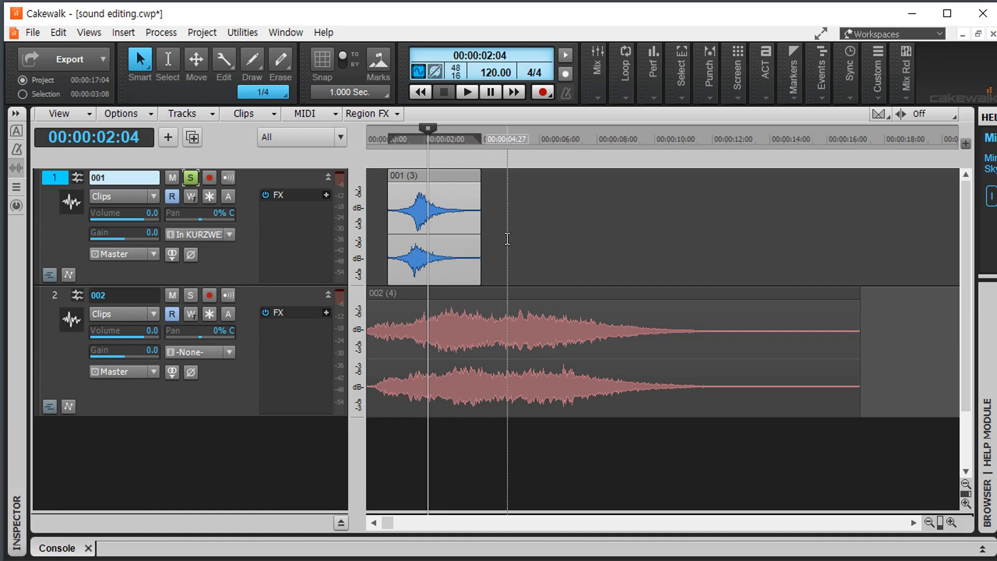
click(508, 223)
click(409, 219)
click(520, 224)
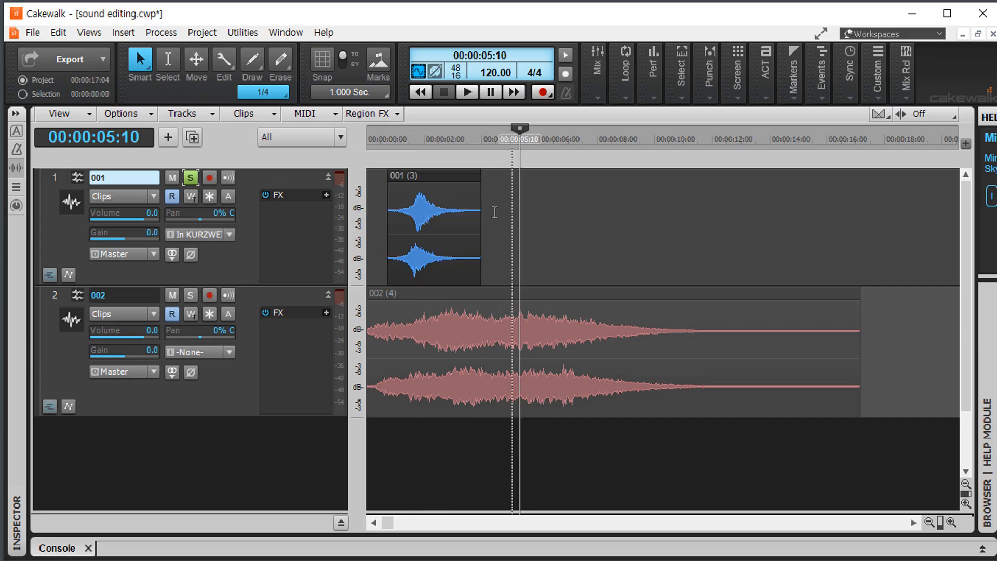
Select the clip on track 001 by its header, and deselect it by placing the now marker at 00:00:06:07.
click(437, 177)
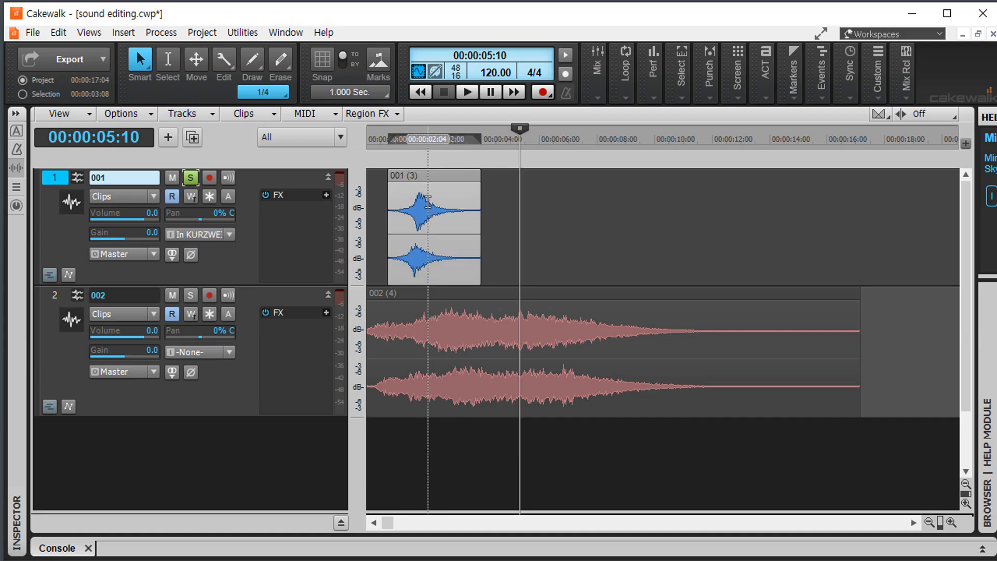
click(435, 178)
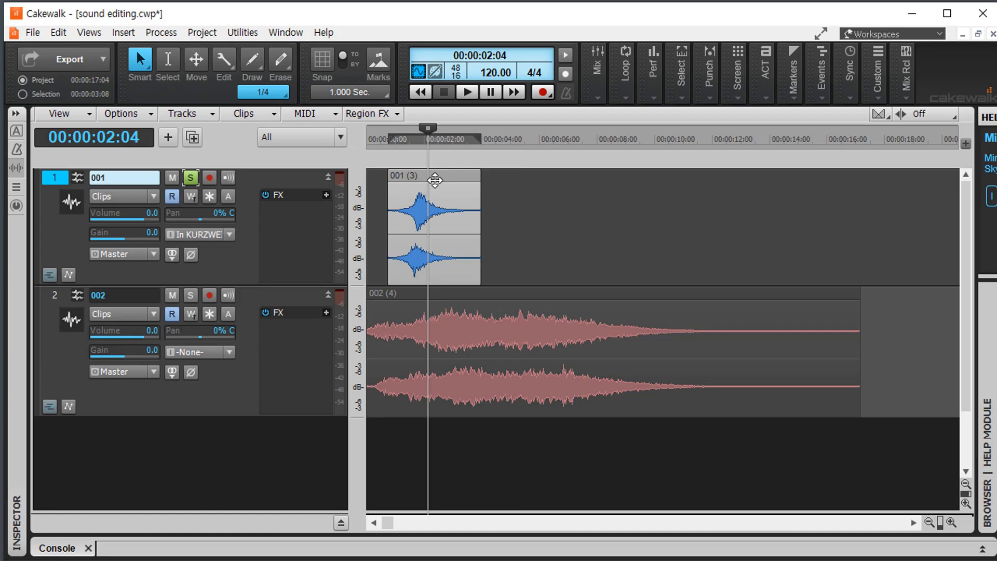
click(546, 207)
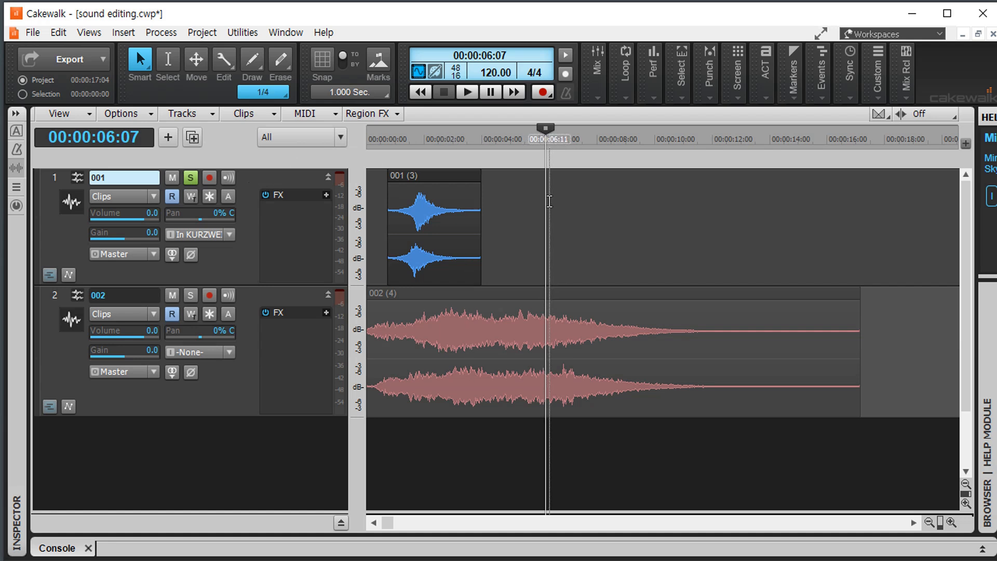
Paste the copied clip on track 001 at 00:00:06:11 and place a duplicate of the pasted clip further along the same track.
click(549, 201)
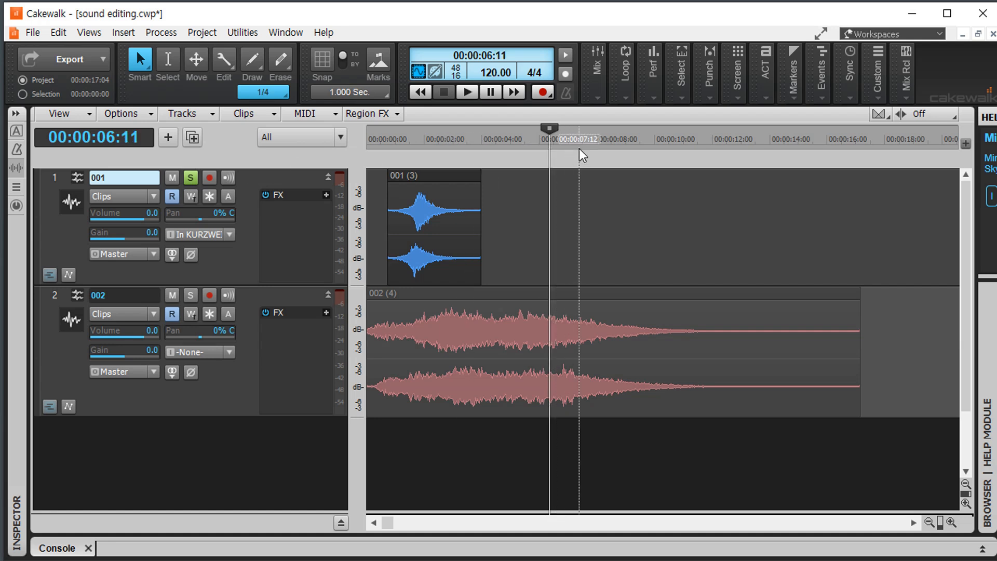
key(ctrl+v)
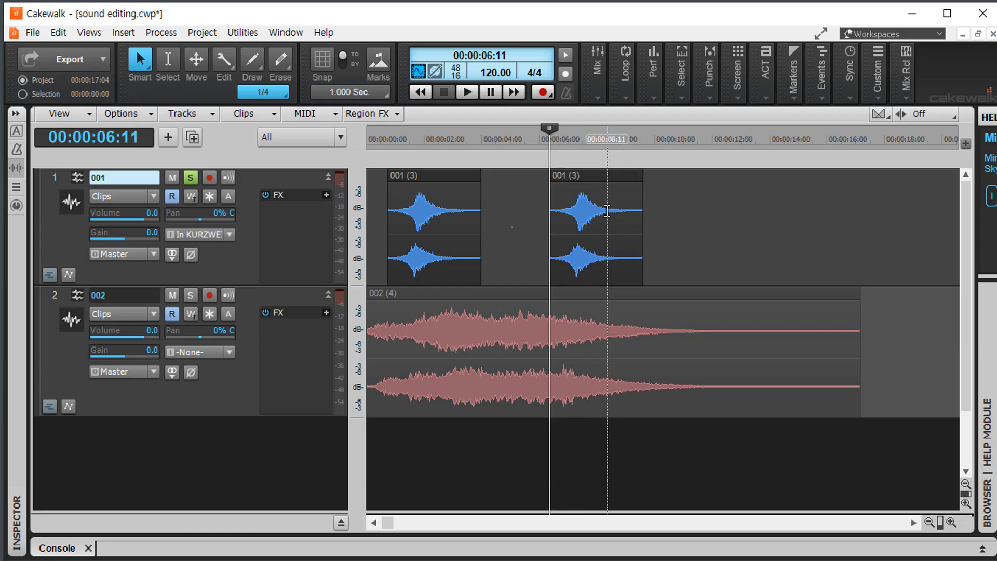
click(592, 176)
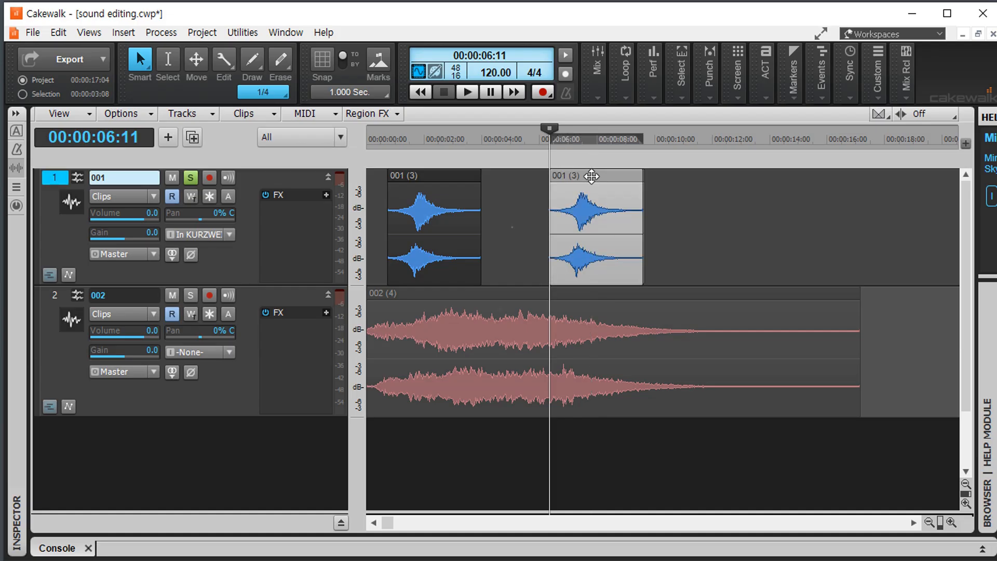
mouse_move(592, 176)
mouse_down()
mouse_move(717, 176)
mouse_move(583, 180)
mouse_move(592, 177)
mouse_up()
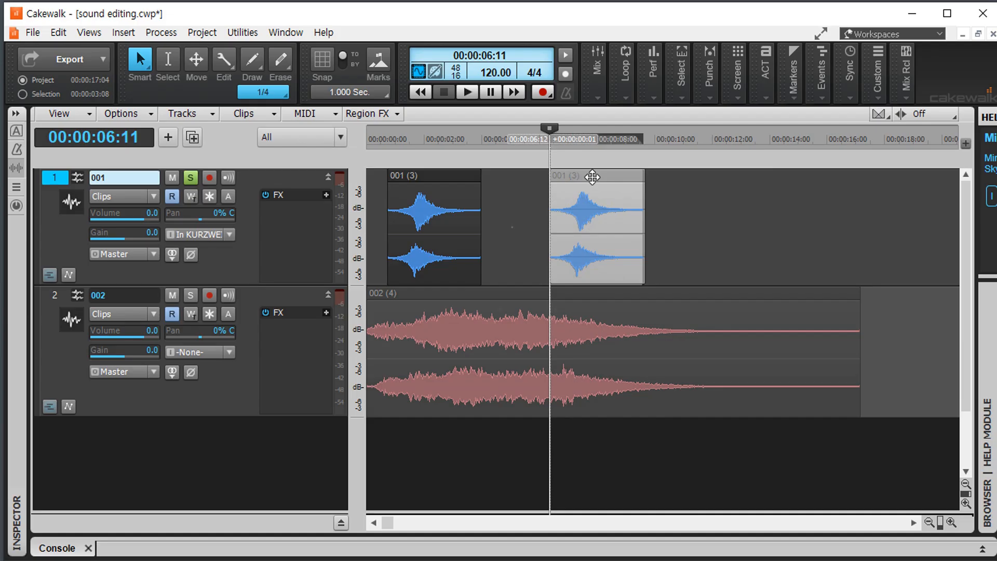
key(ctrl)
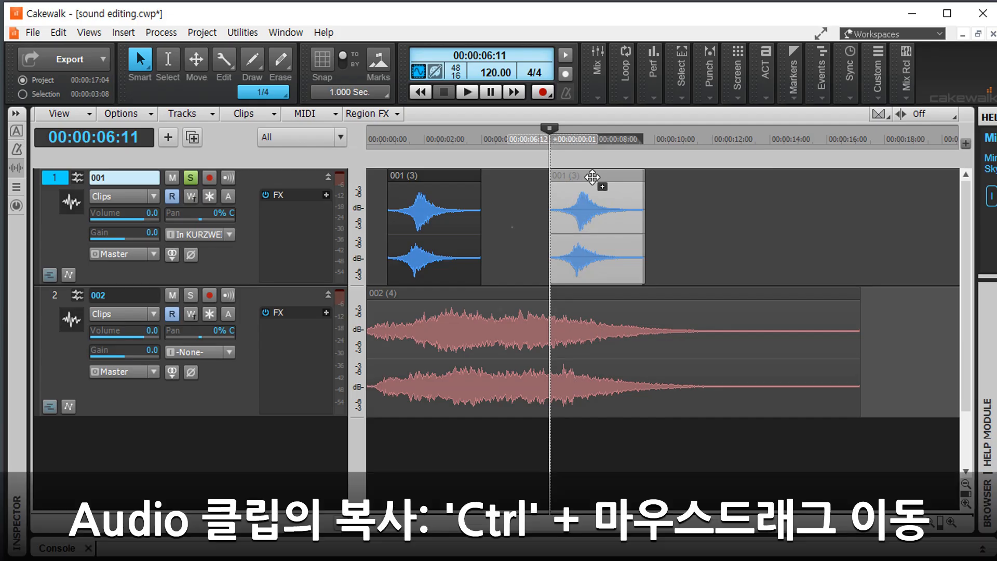
drag(592, 177, 741, 177)
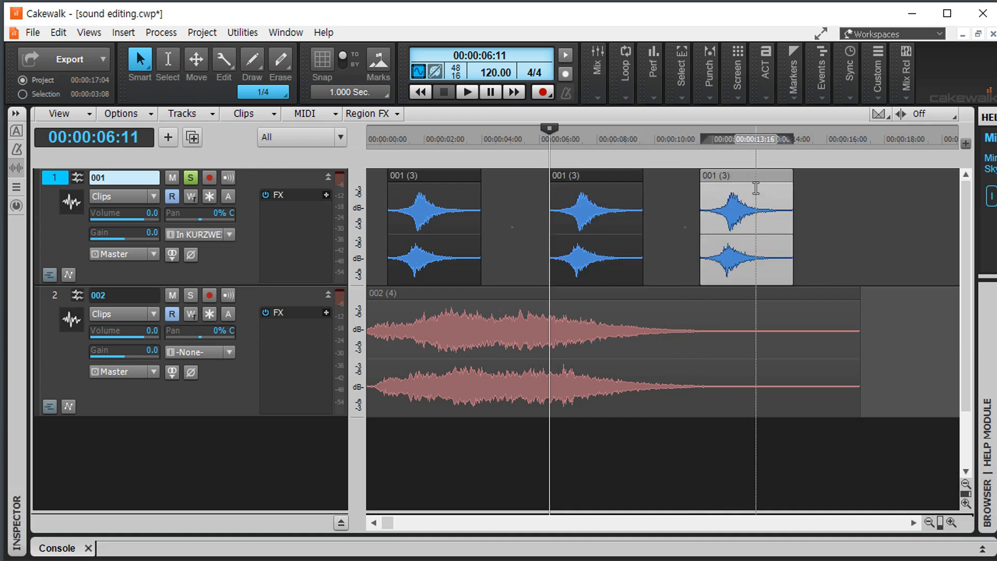
Move the second and third clips on track 001 earlier to narrow the gaps, and add copies of both after the third clip.
drag(589, 176, 532, 180)
drag(734, 174, 643, 182)
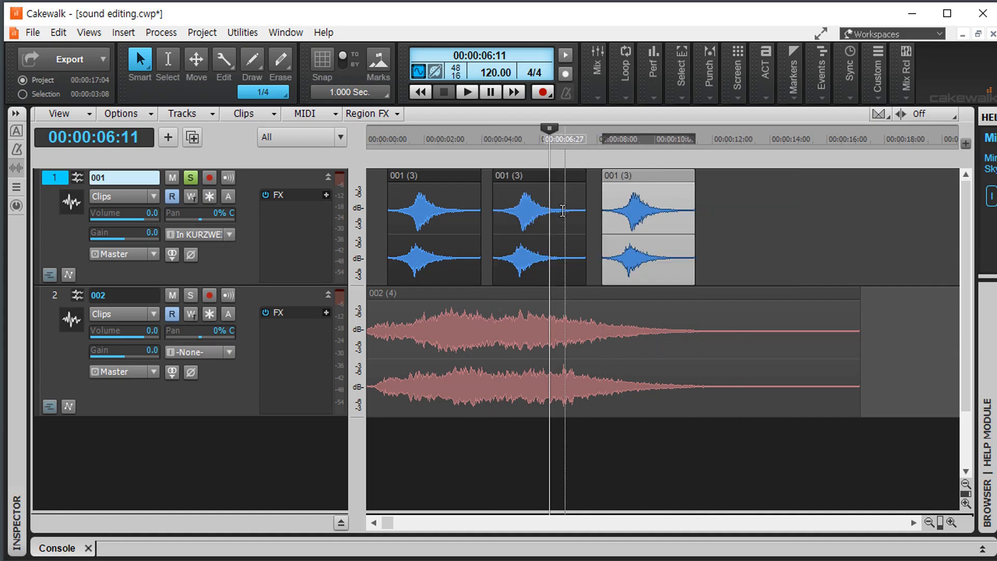
click(538, 176)
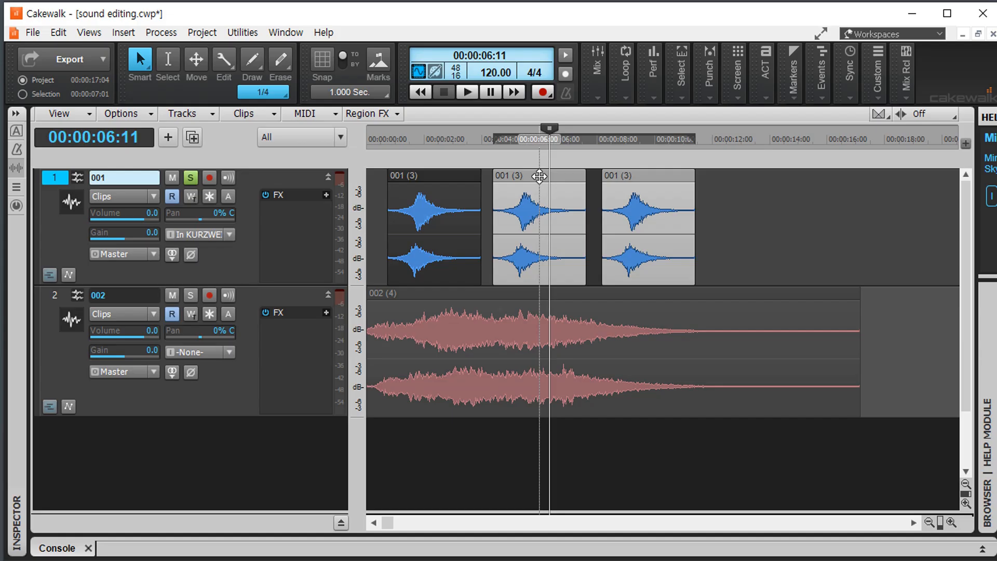
drag(540, 177, 759, 171)
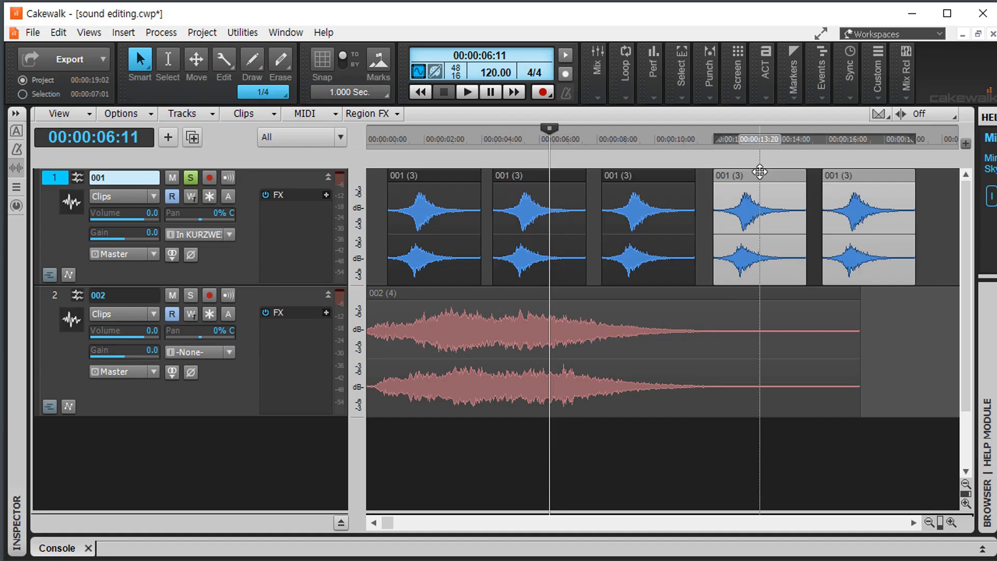
Play the row of clips on soloed track 001 from 00:00:00:14.
click(379, 218)
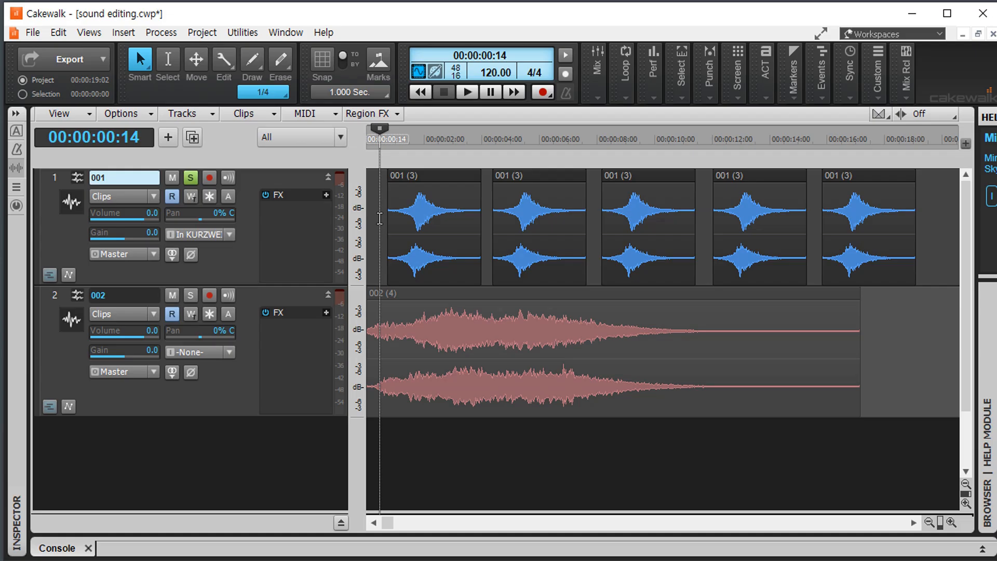
key(space)
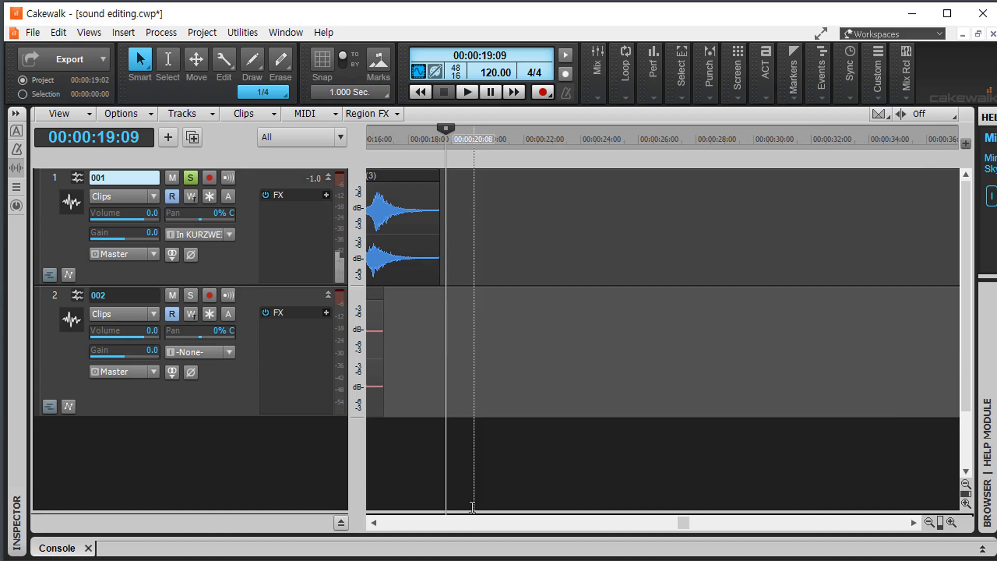
Select the last clip on track 001 and place the now marker near its waveform peak at 00:00:16:27.
drag(379, 526, 379, 526)
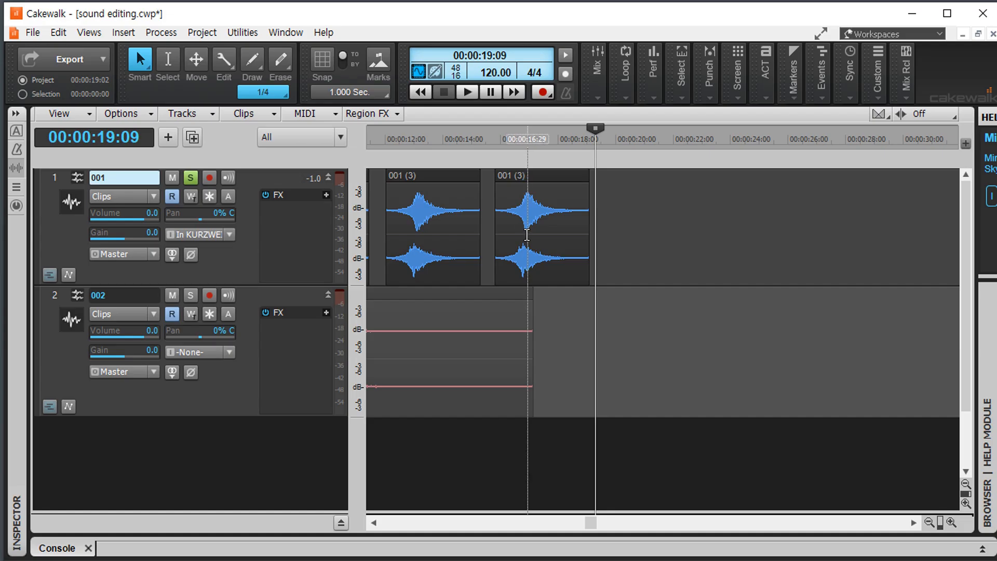
click(532, 177)
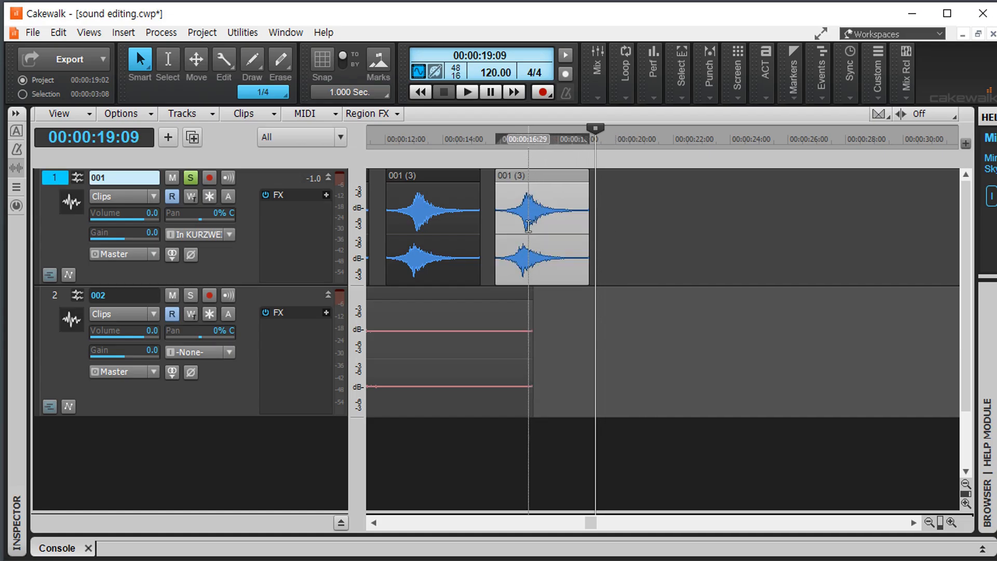
click(526, 234)
click(524, 235)
click(540, 232)
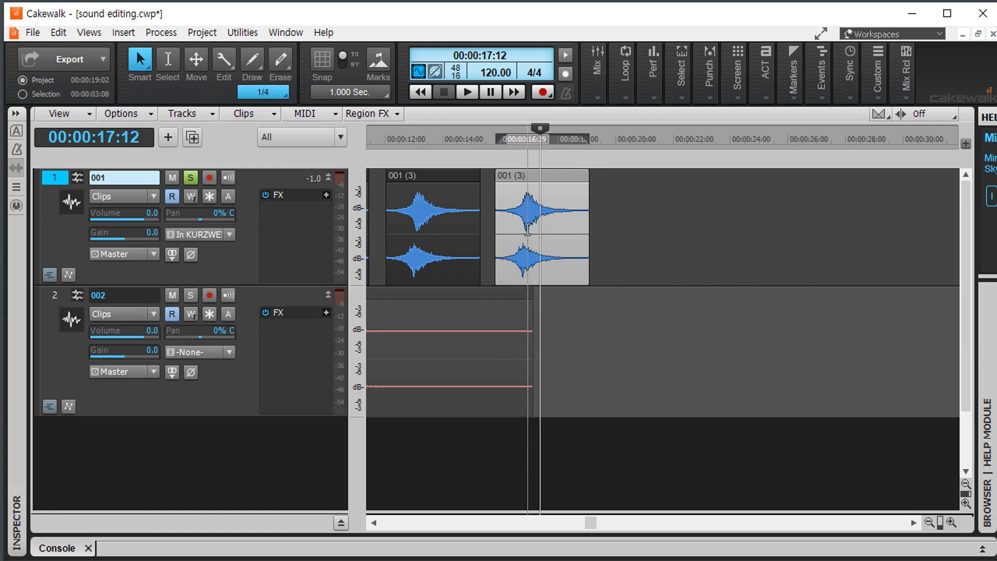
click(527, 230)
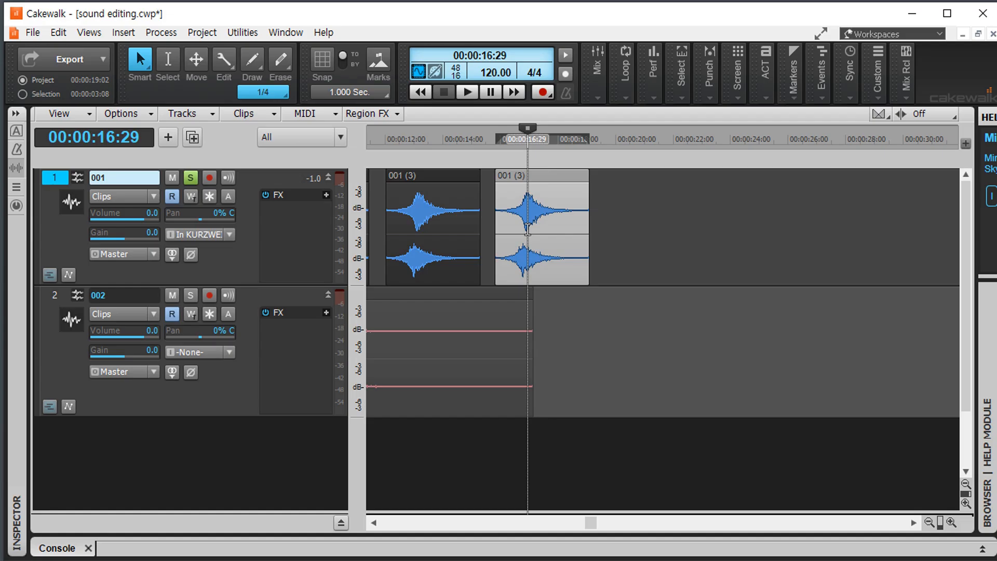
click(524, 230)
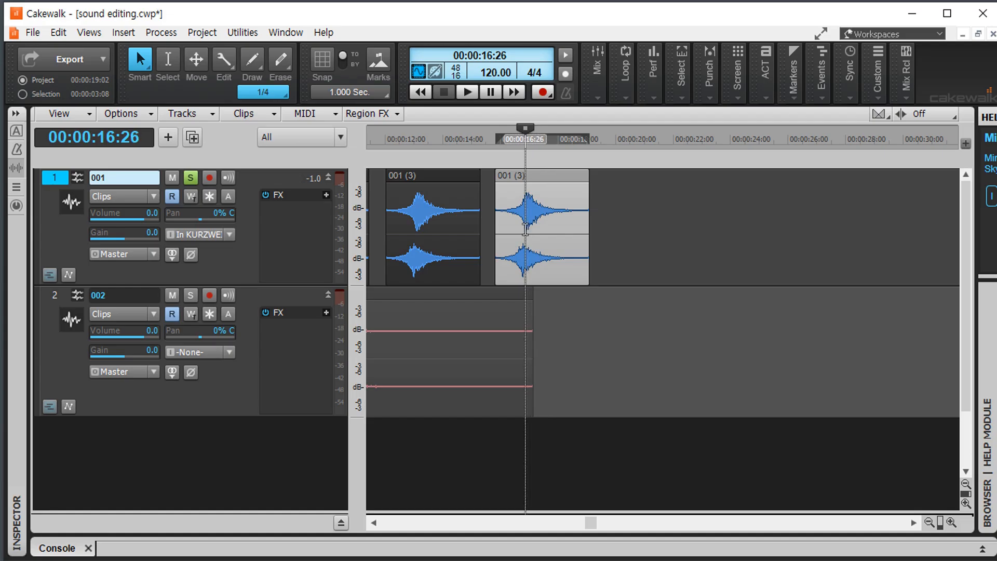
click(529, 229)
click(526, 230)
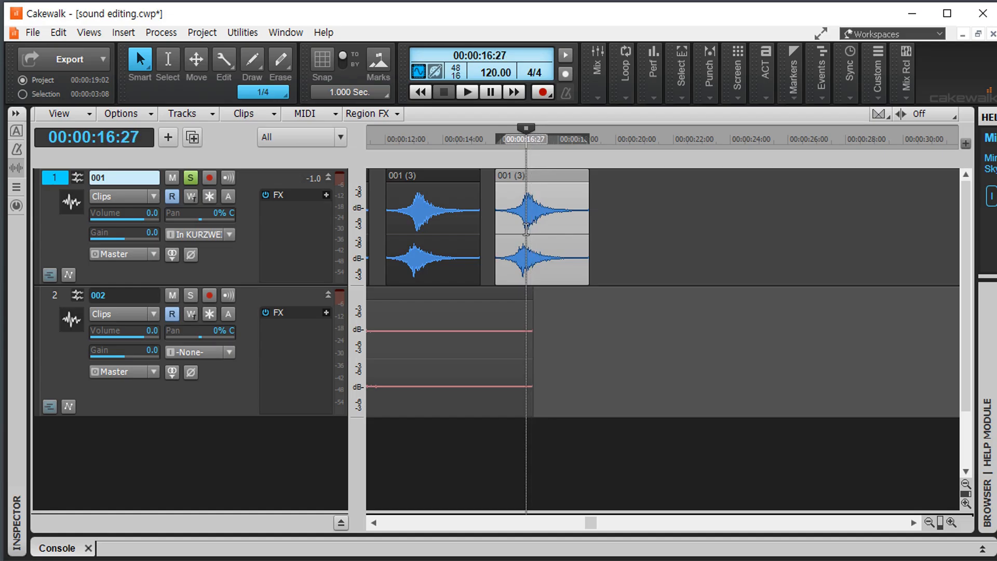
Fine-tune the now marker on the last clip's waveform to 00:00:16:28.
scroll(526, 229, up, 4)
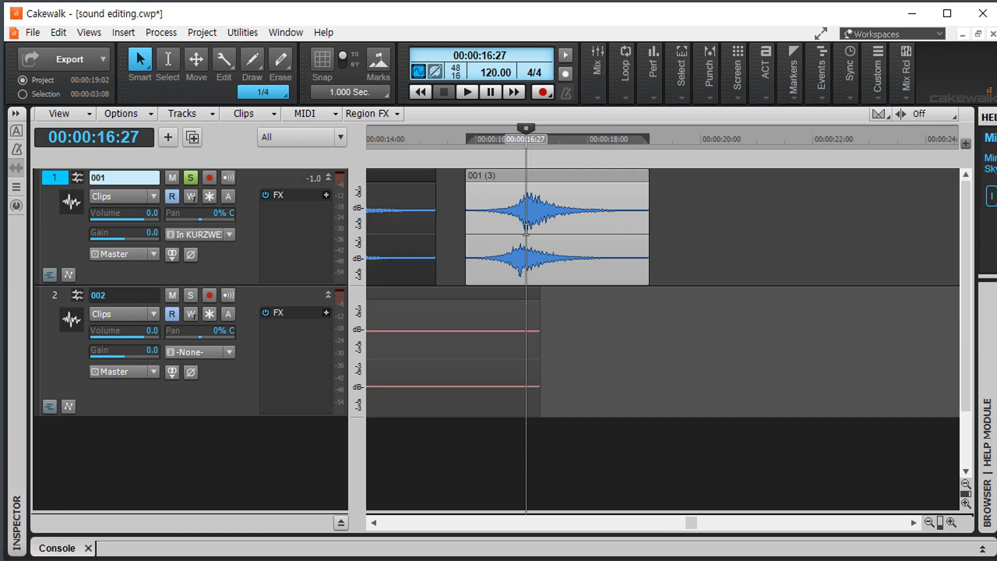
scroll(526, 229, up, 2)
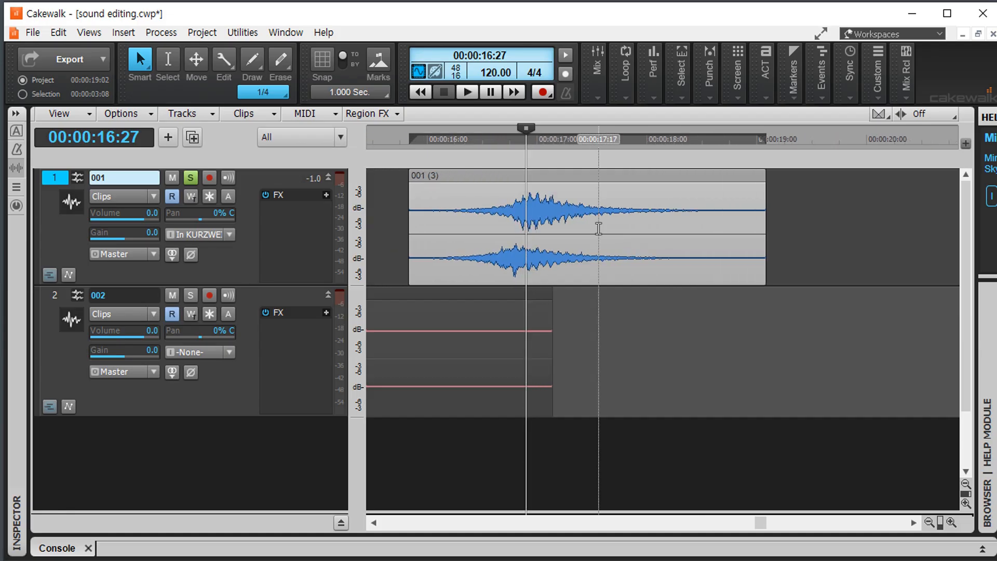
click(530, 234)
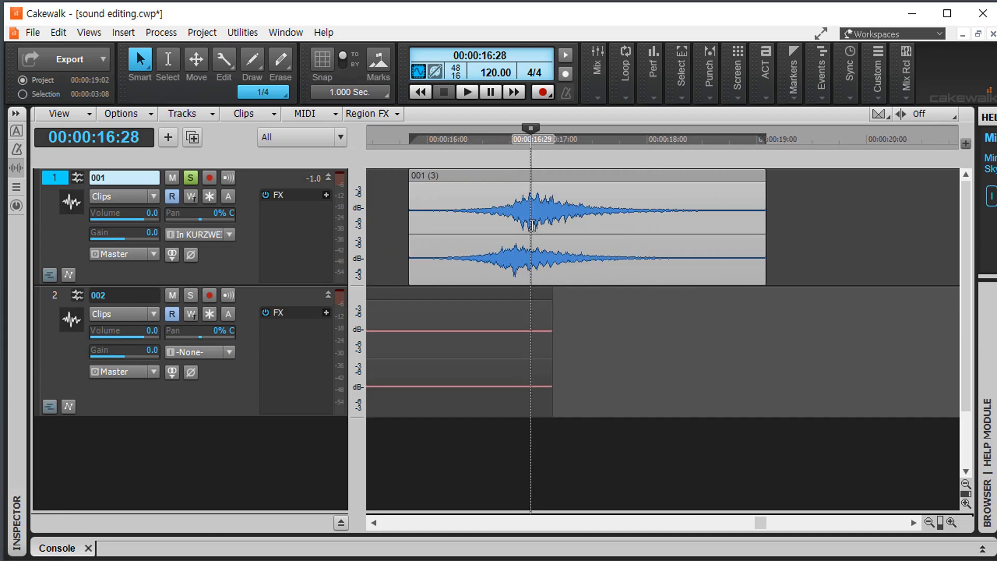
click(531, 207)
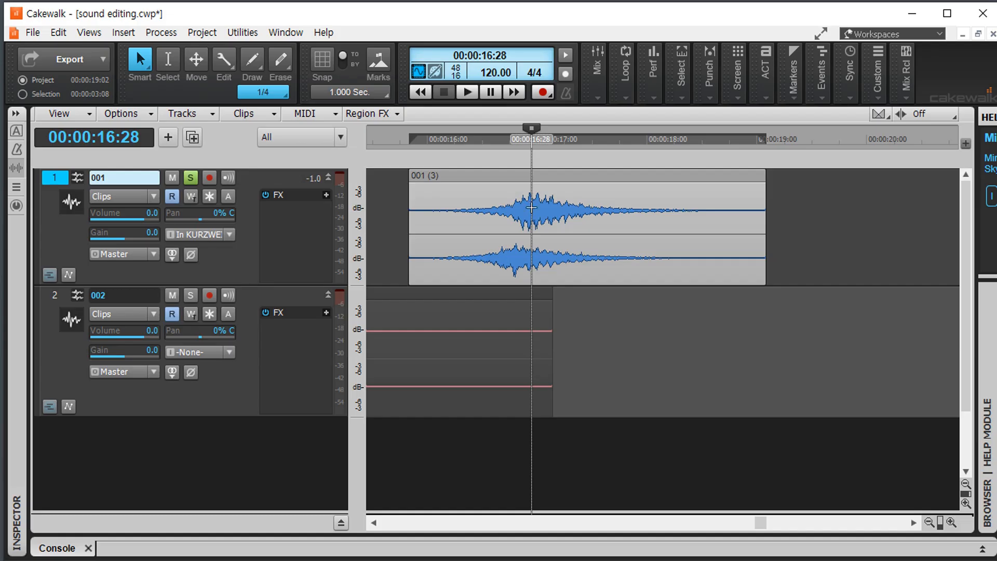
Split the last clip on track 001 at time 00:00:16:28, using the H:M:S:F time format.
right_click(531, 208)
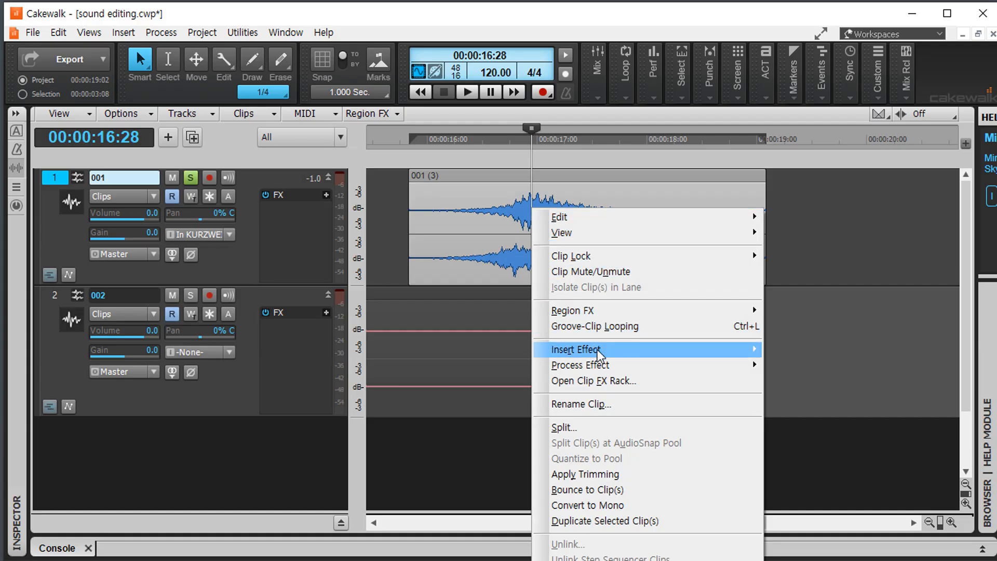
click(603, 429)
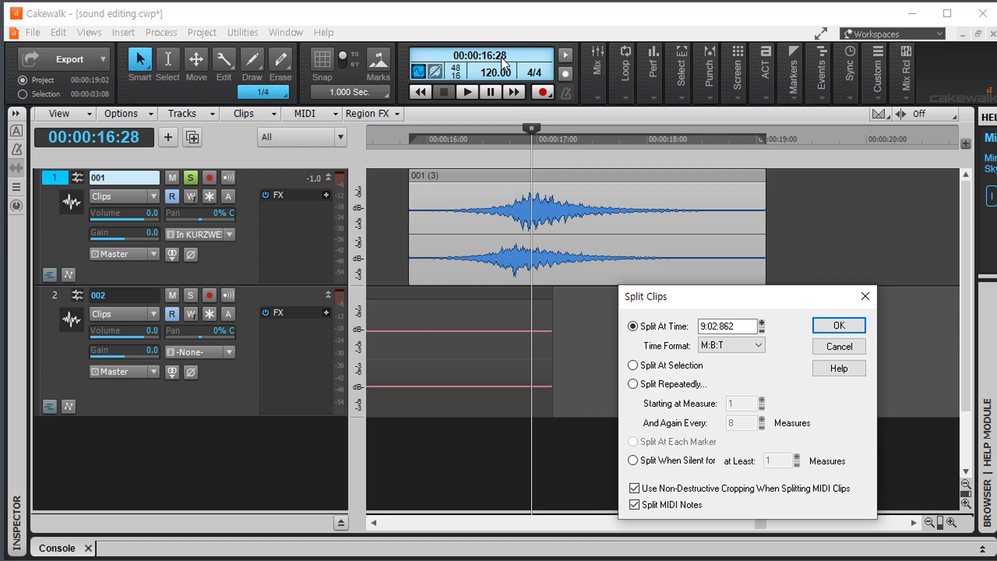
click(759, 344)
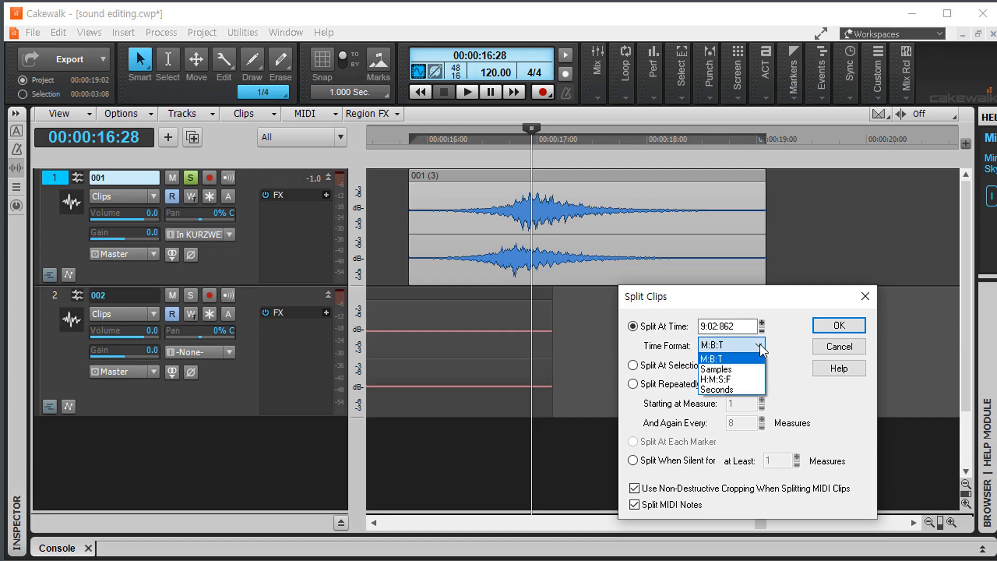
click(758, 380)
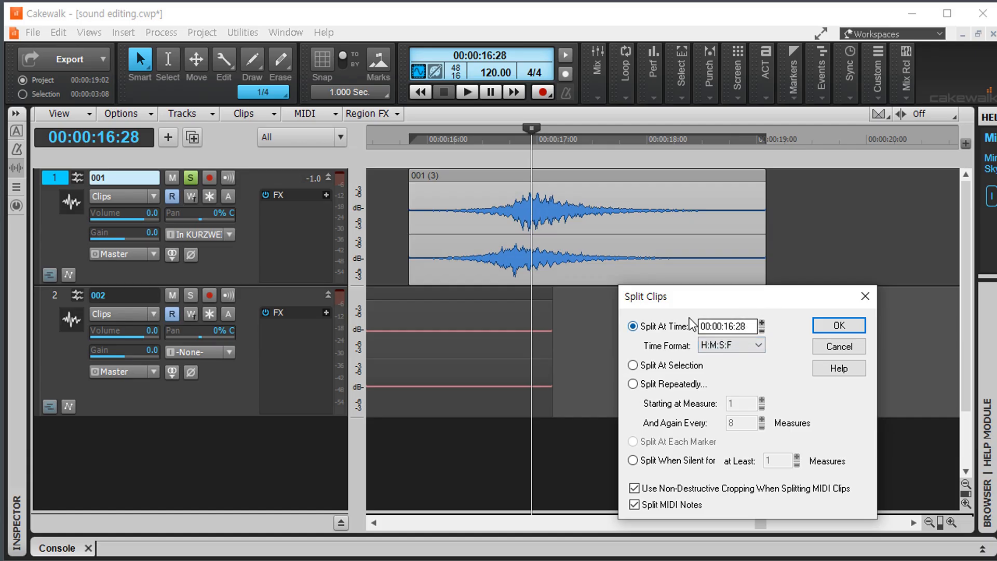
click(839, 325)
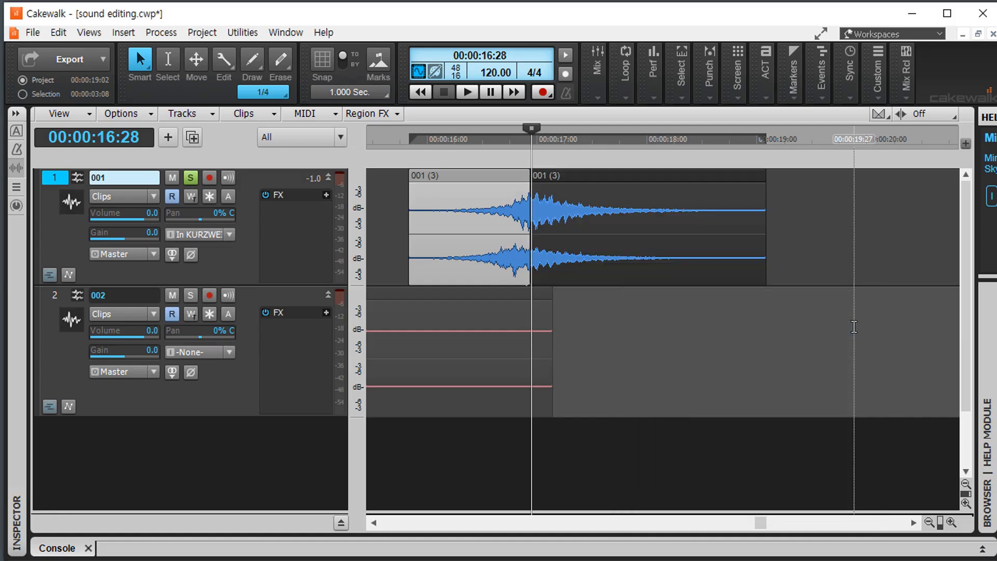
Move the second half of the split clip later to start at about 00:00:17:15, and select the first half.
click(789, 260)
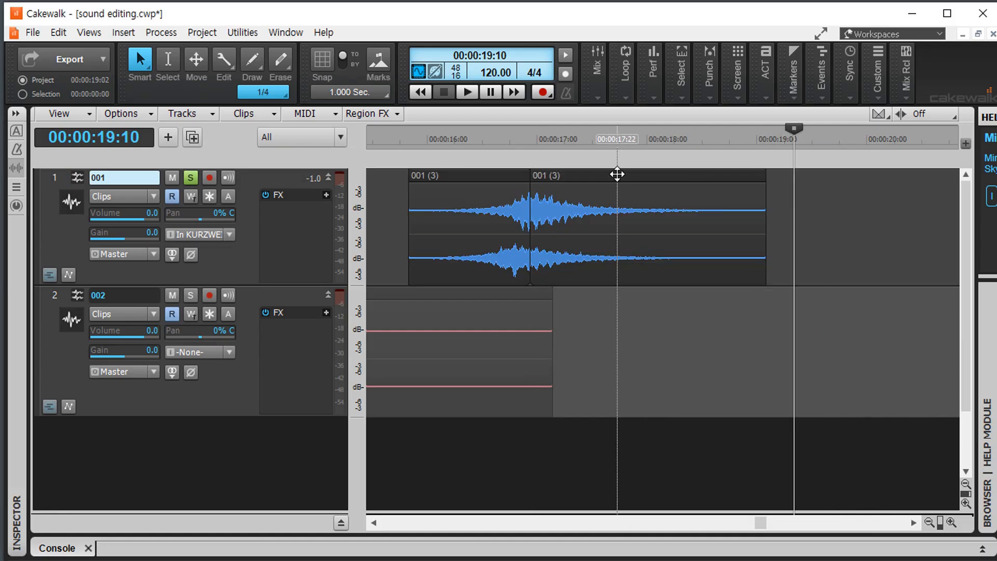
drag(616, 173, 676, 177)
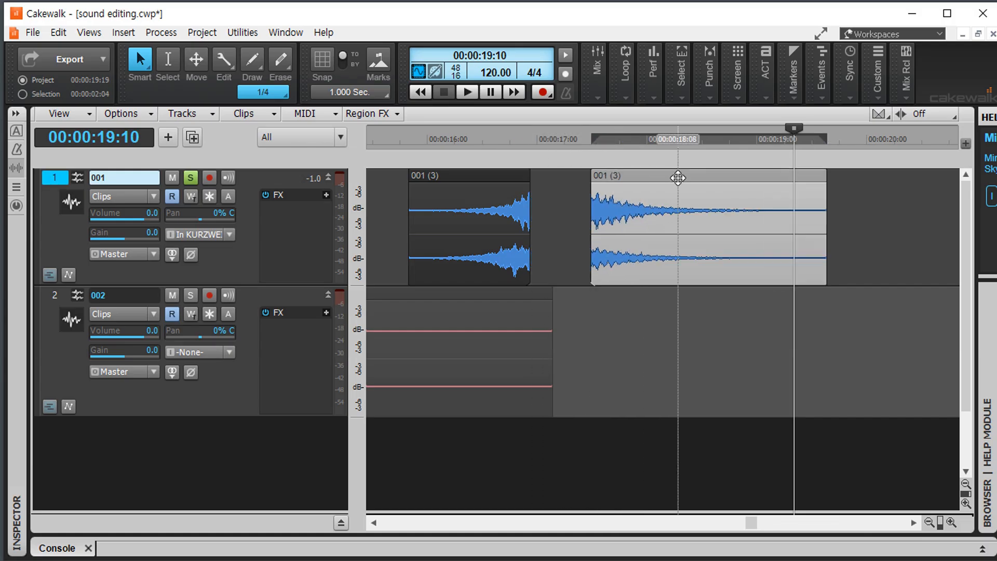
click(454, 198)
click(692, 207)
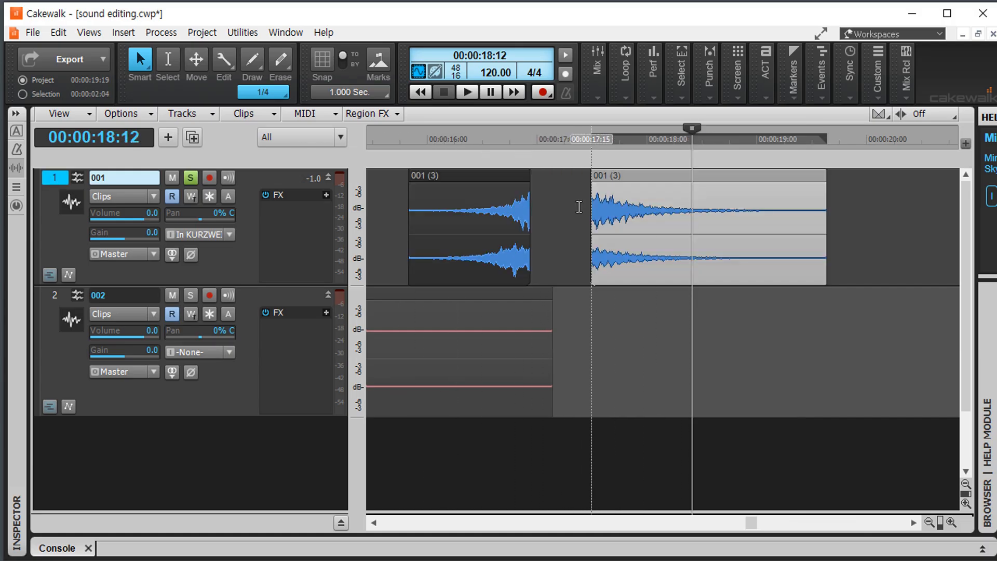
click(492, 218)
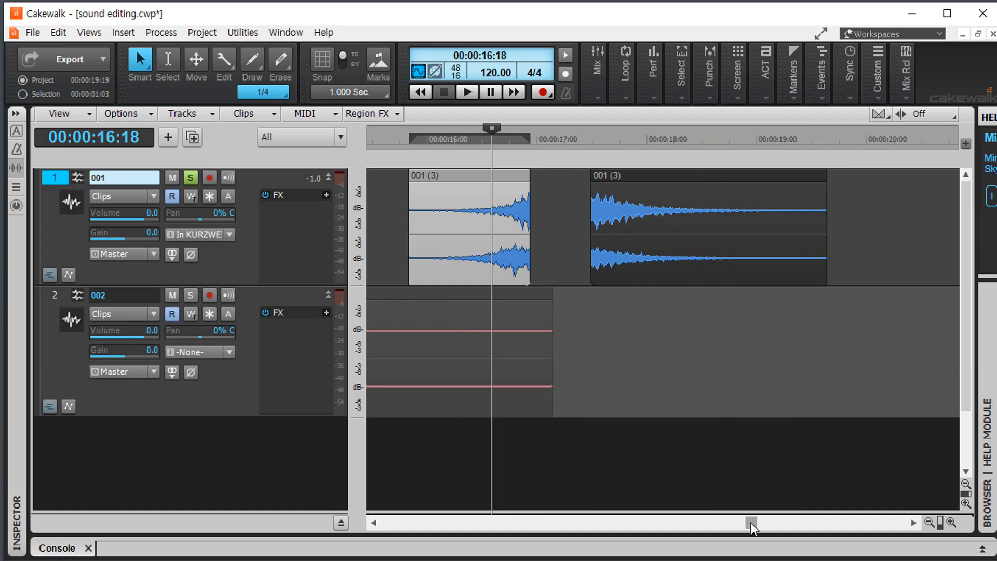
Split the fourth clip on track 001 at the now marker placed at 00:00:13:04.
drag(750, 523, 656, 524)
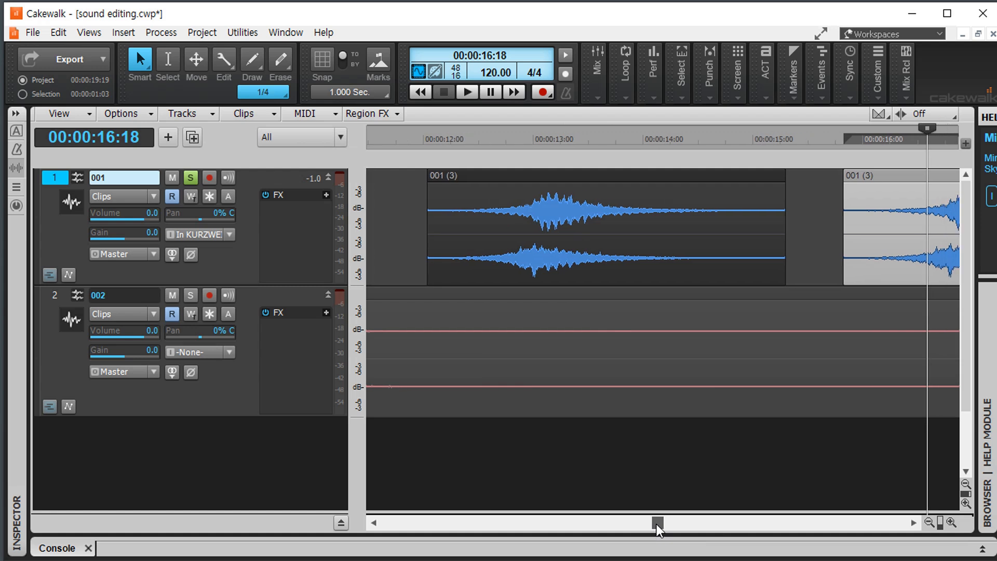
click(548, 216)
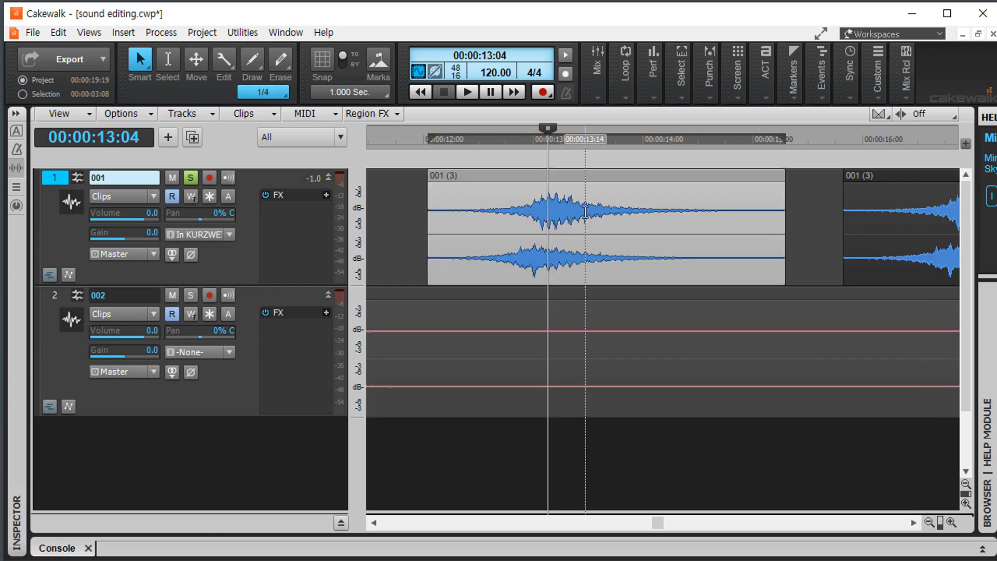
click(549, 210)
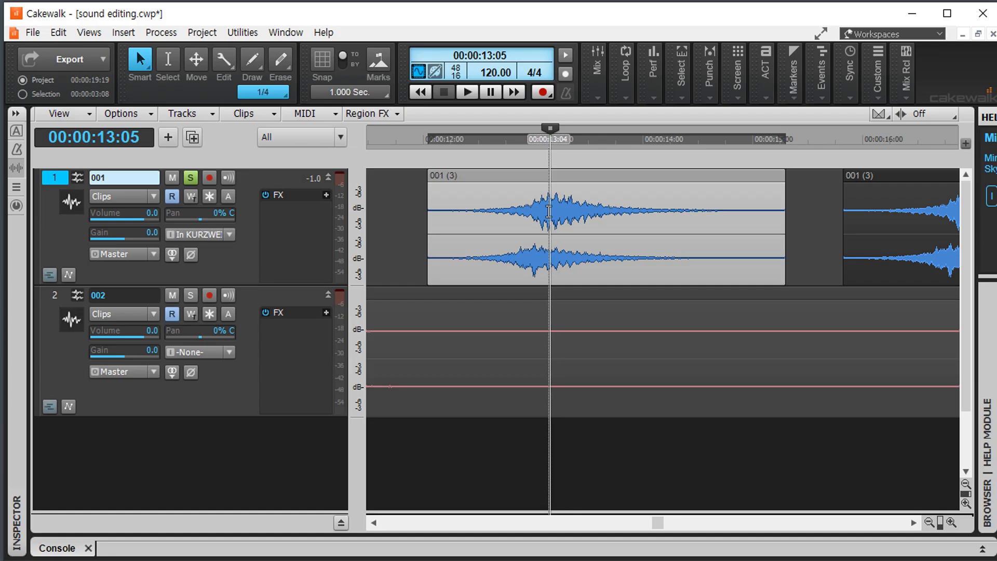
click(549, 210)
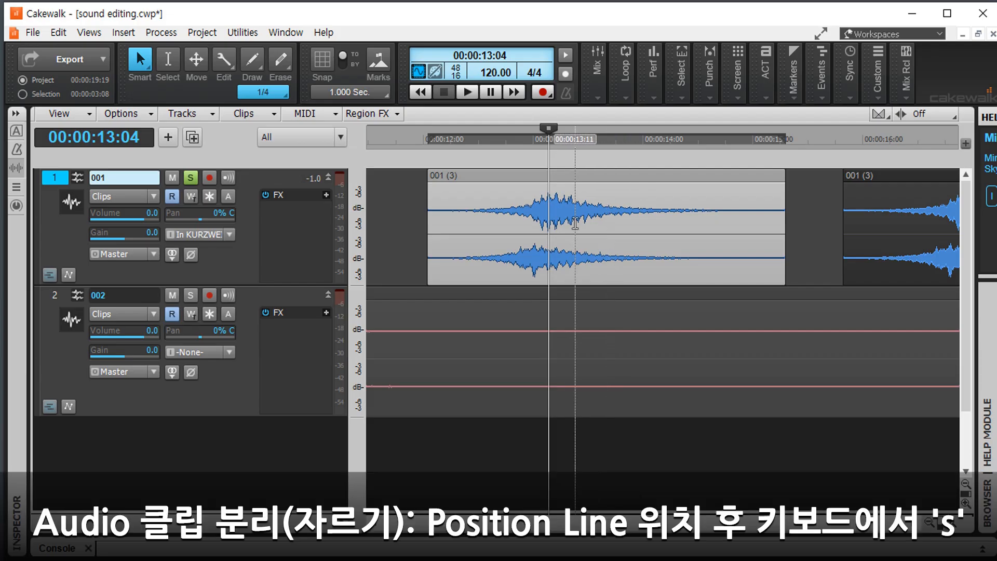
key(s)
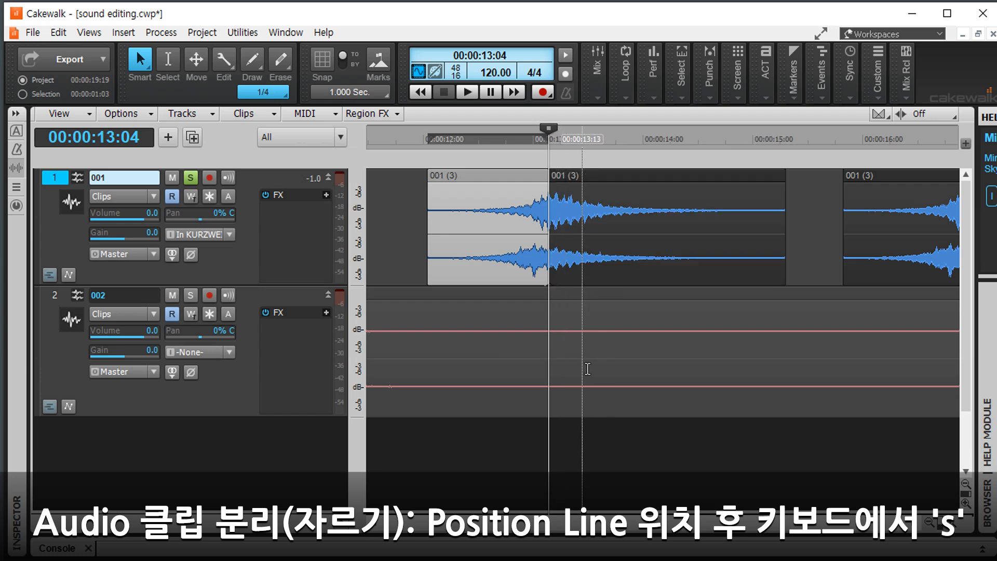
Move the two halves of the split fourth clip on track 001 apart, starting at about 00:00:11:23 and 00:00:13:05.
click(801, 217)
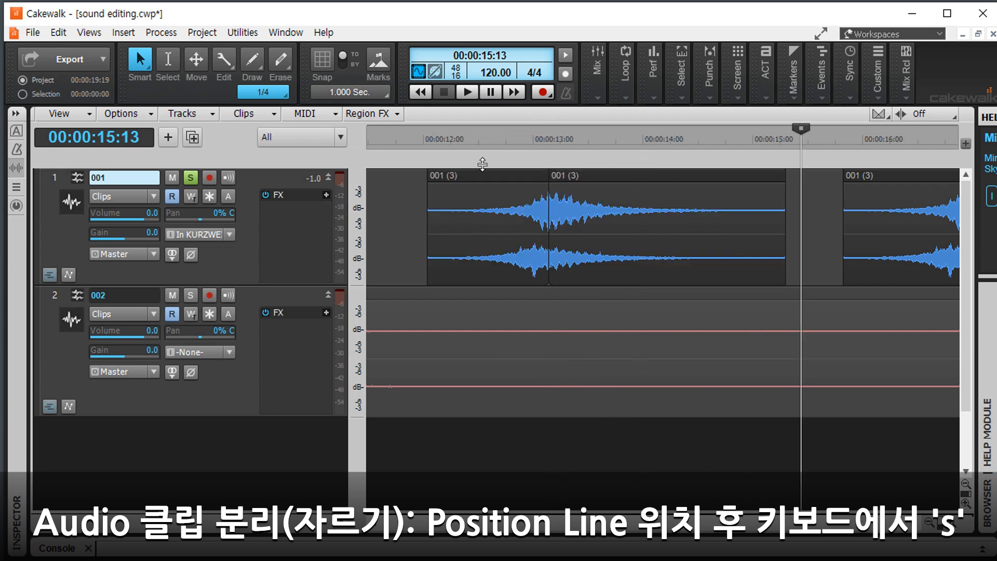
drag(481, 180, 451, 181)
drag(611, 174, 617, 179)
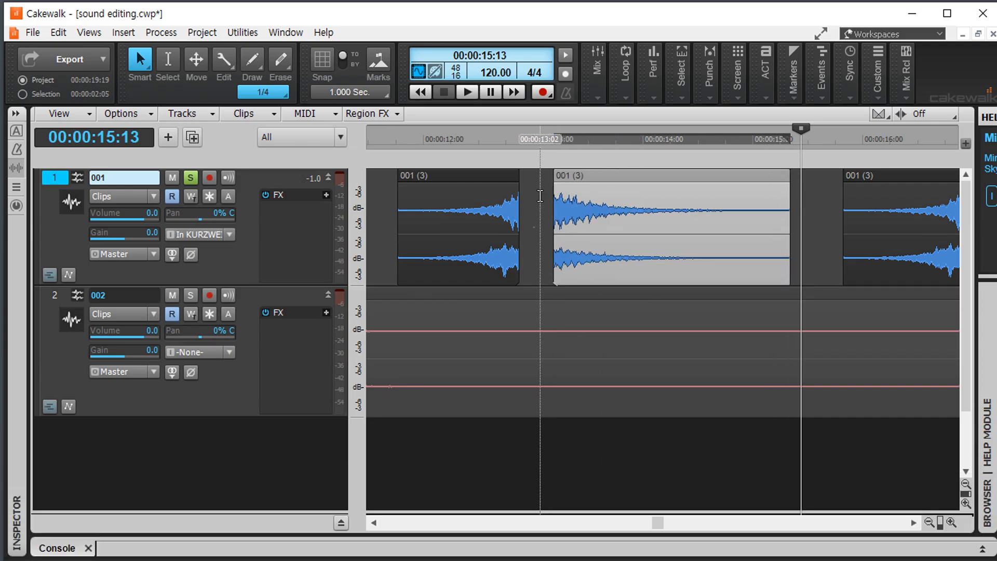
click(541, 196)
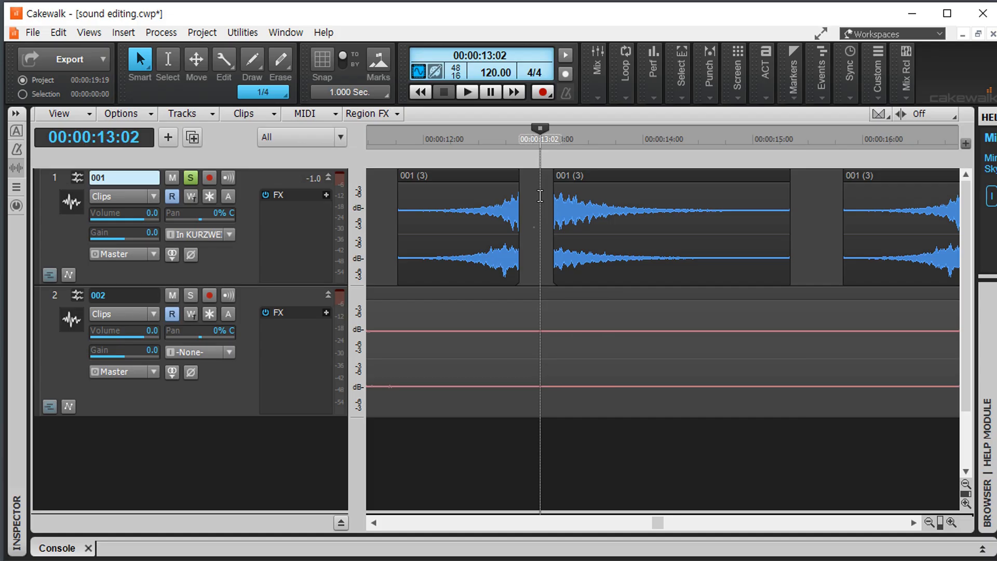
Spread the four split halves on track 001 further apart, starting at about 00:00:12:20, 00:00:15:05, 00:00:18:25 and 00:00:20:28.
scroll(540, 196, down, 5)
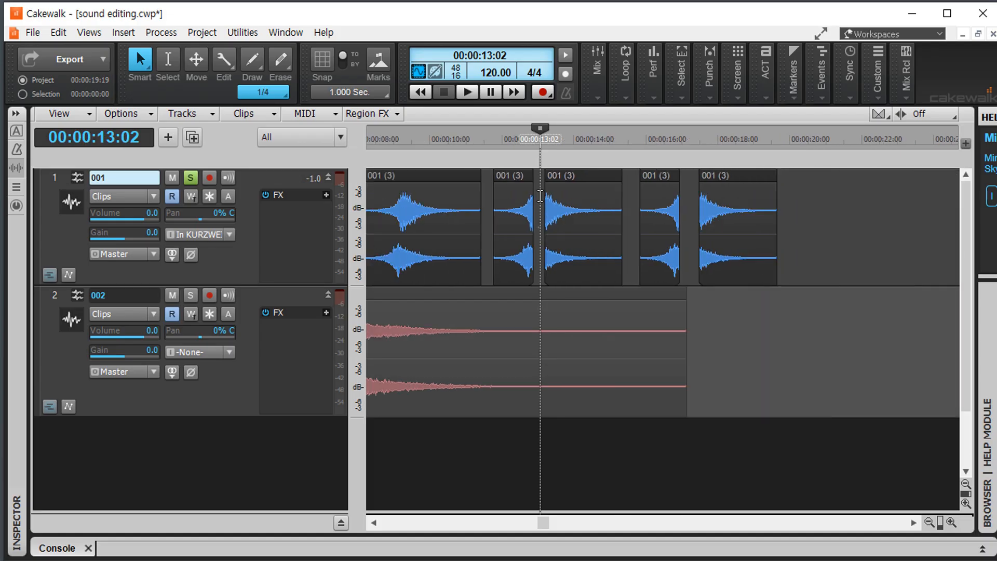
click(655, 177)
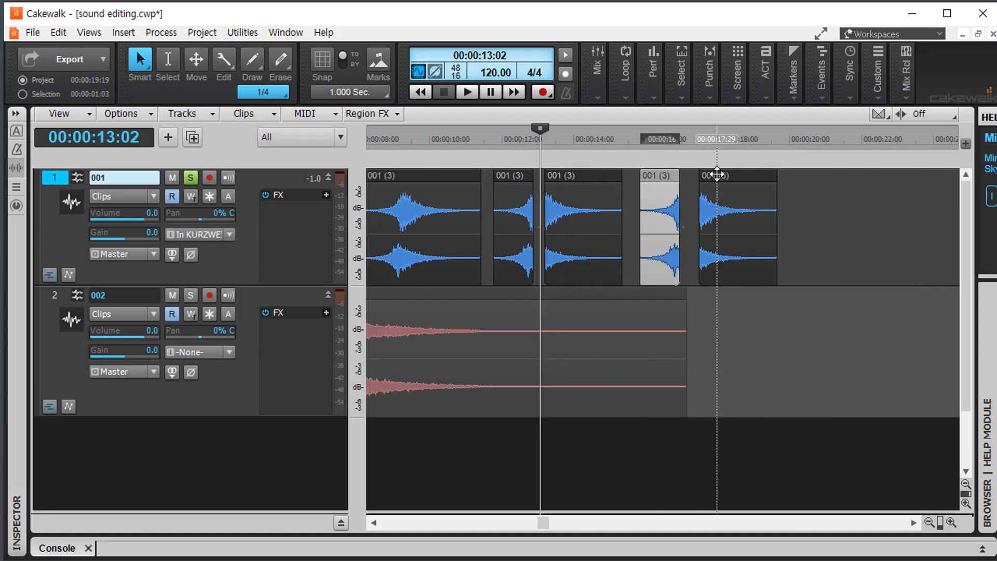
drag(727, 174, 826, 175)
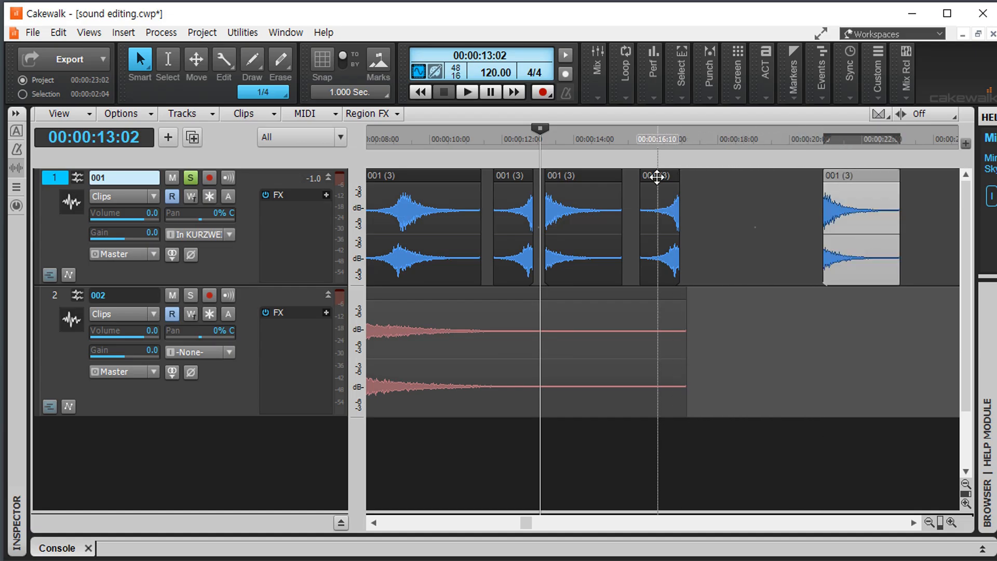
drag(655, 174, 764, 173)
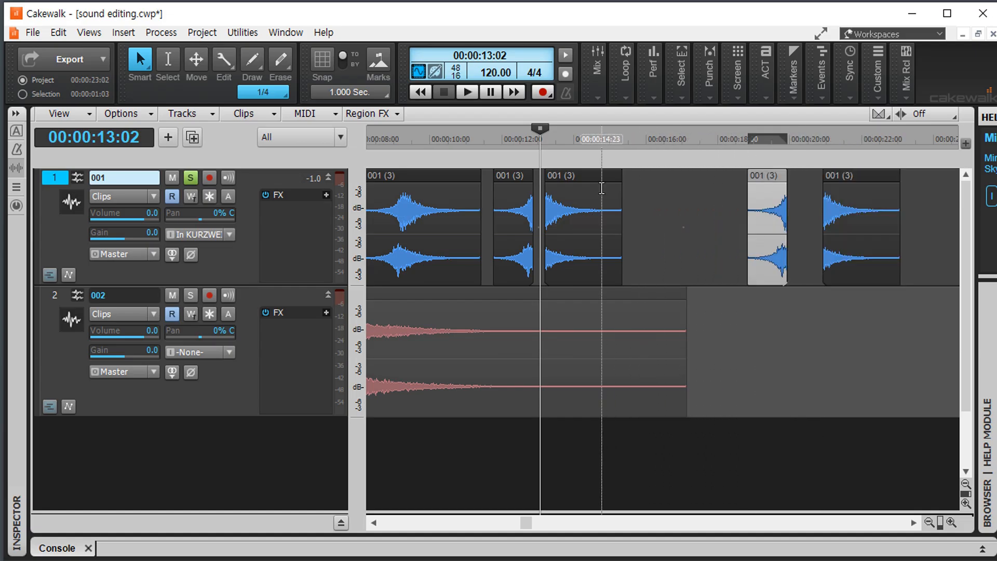
drag(594, 182, 666, 182)
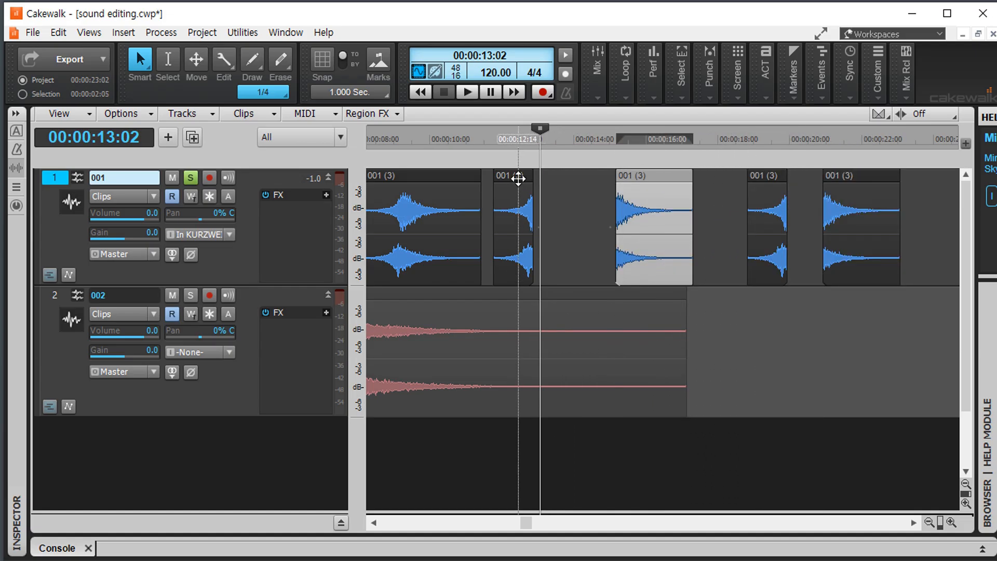
drag(494, 213, 524, 214)
Play the spaced-out split clips on track 001 from 00:00:12:11, and stop after hearing the fourth clip's two halves.
click(515, 218)
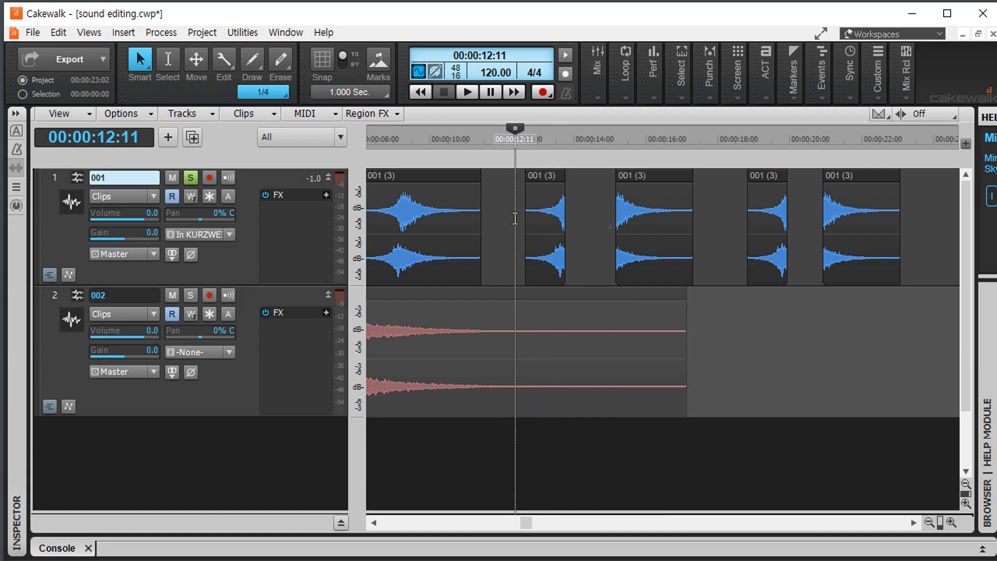
key(space)
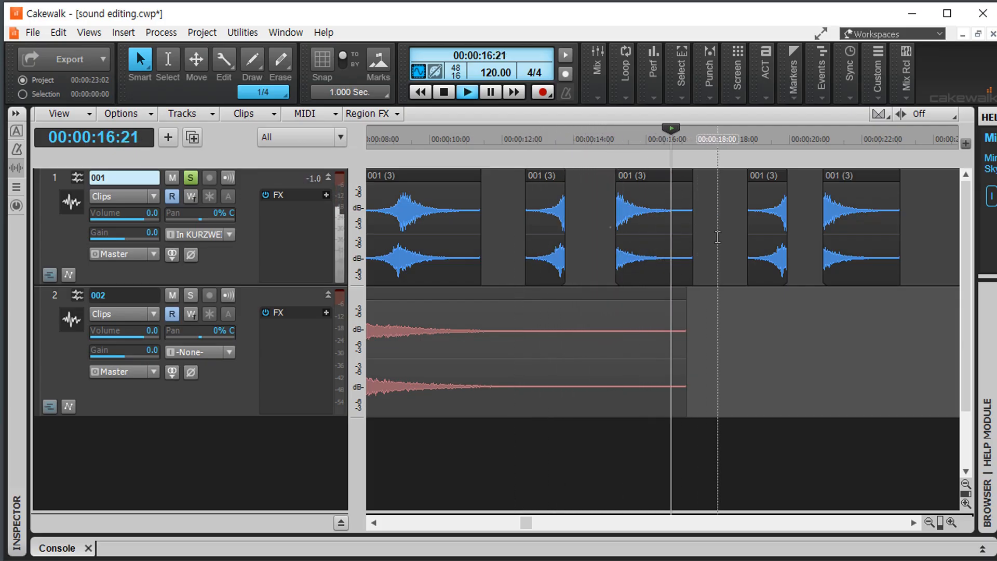
key(space)
Place the now marker around the cut edges of the fourth clip's halves, at 00:00:12:16, 00:00:13:29, 00:00:14:26 and 00:00:14:00.
click(520, 239)
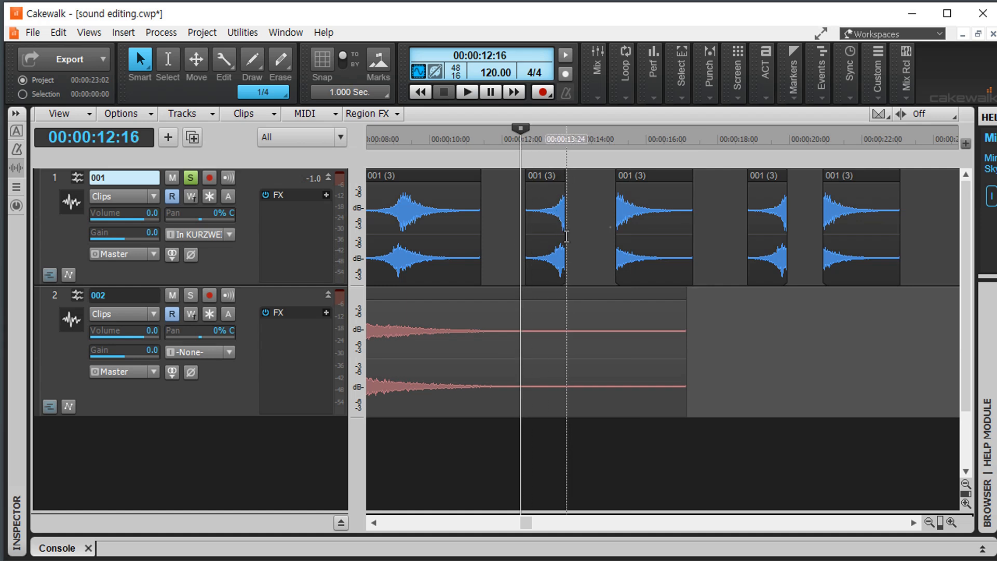
click(572, 236)
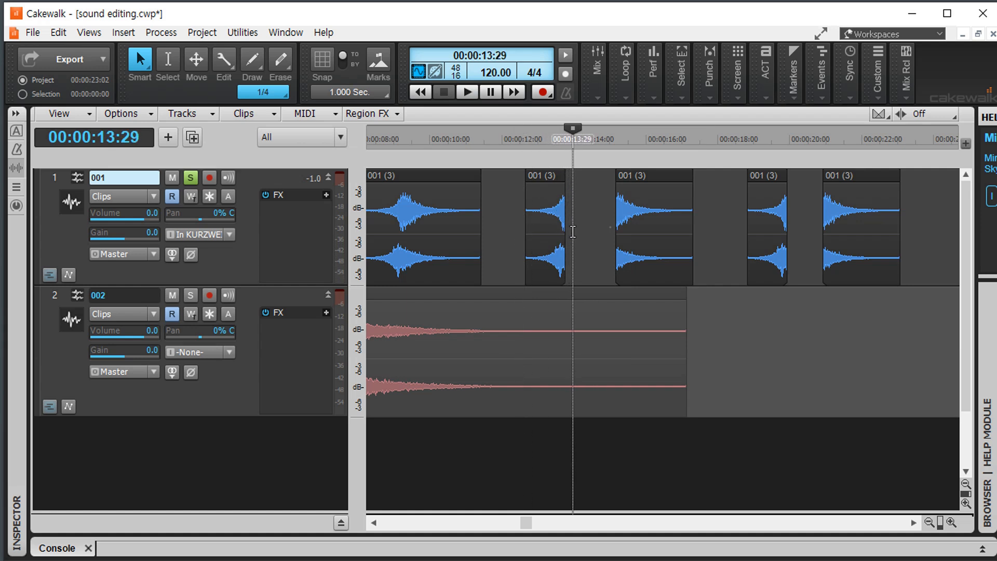
click(605, 232)
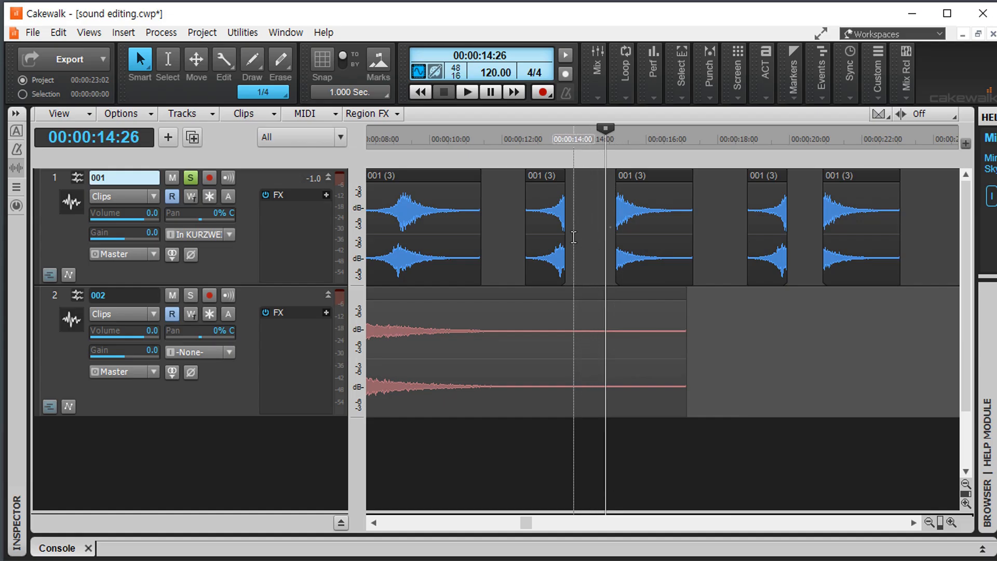
click(572, 238)
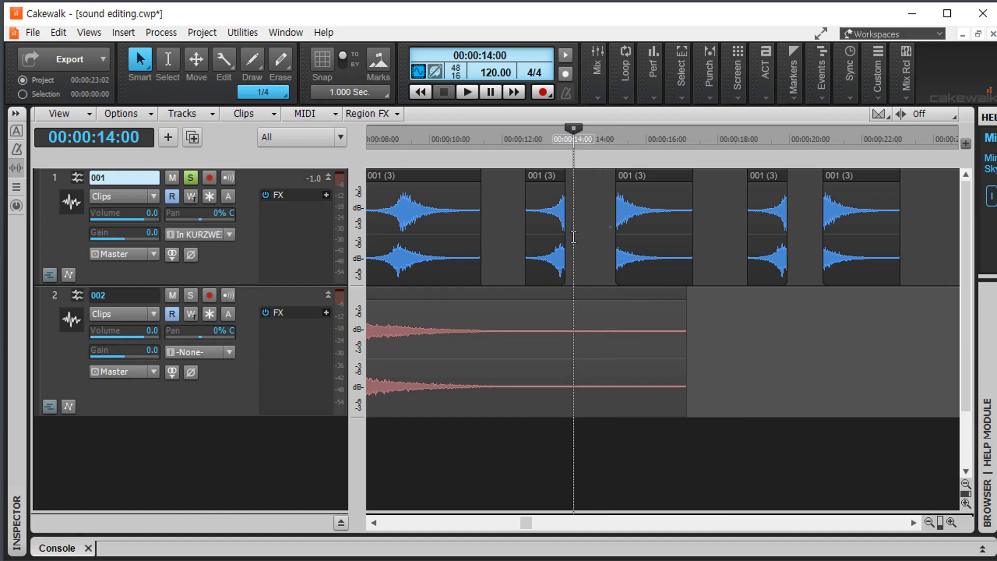
Add a fade-out about 7 frames long at the end of the fourth clip's first half on track 001.
click(551, 197)
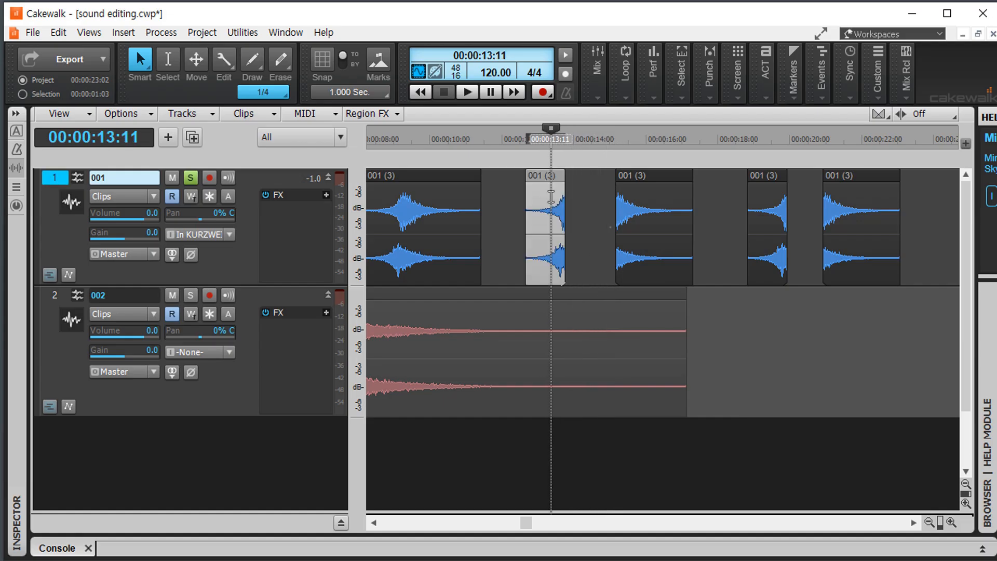
ctrl+scroll(551, 197, up, 5)
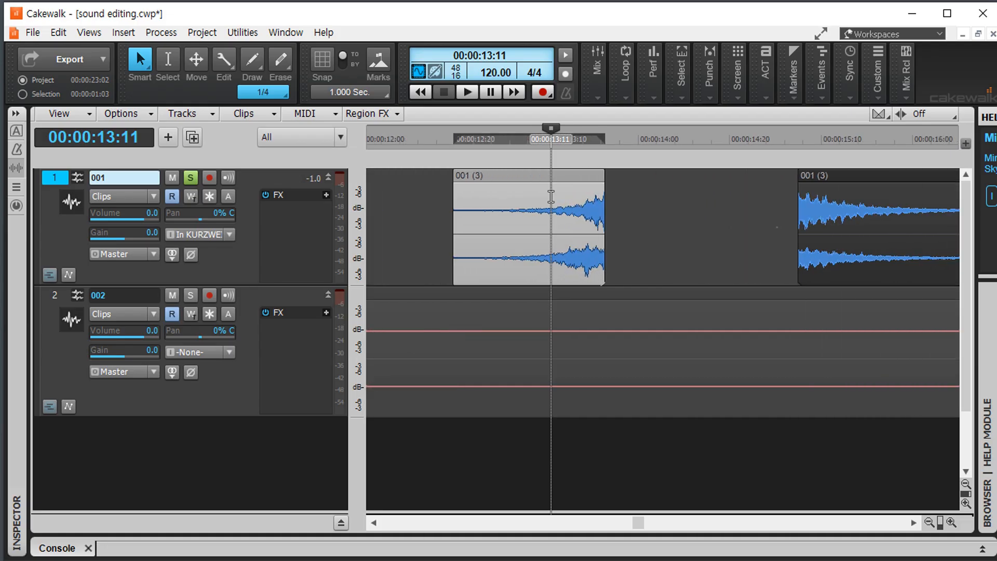
ctrl+scroll(551, 196, up, 1)
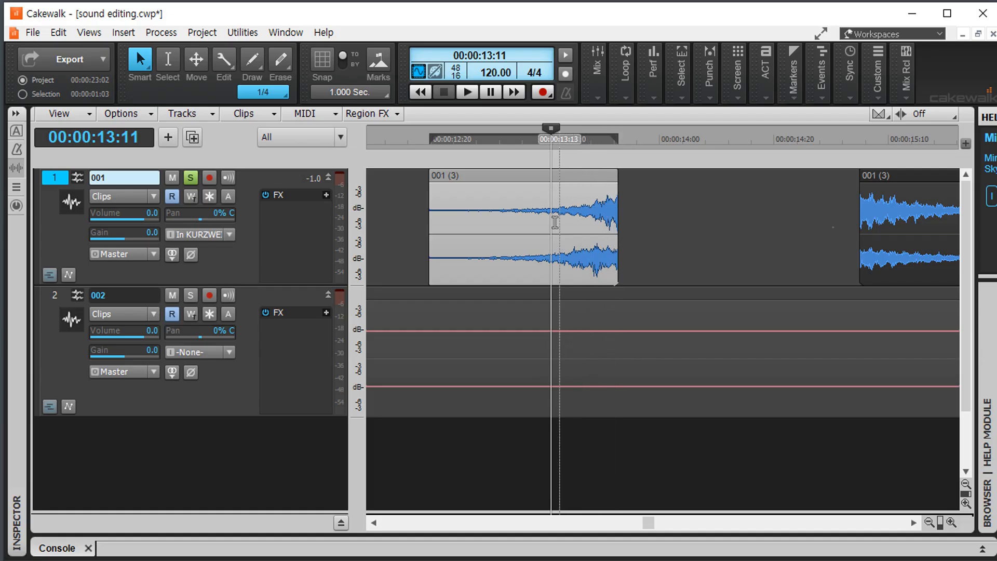
click(428, 233)
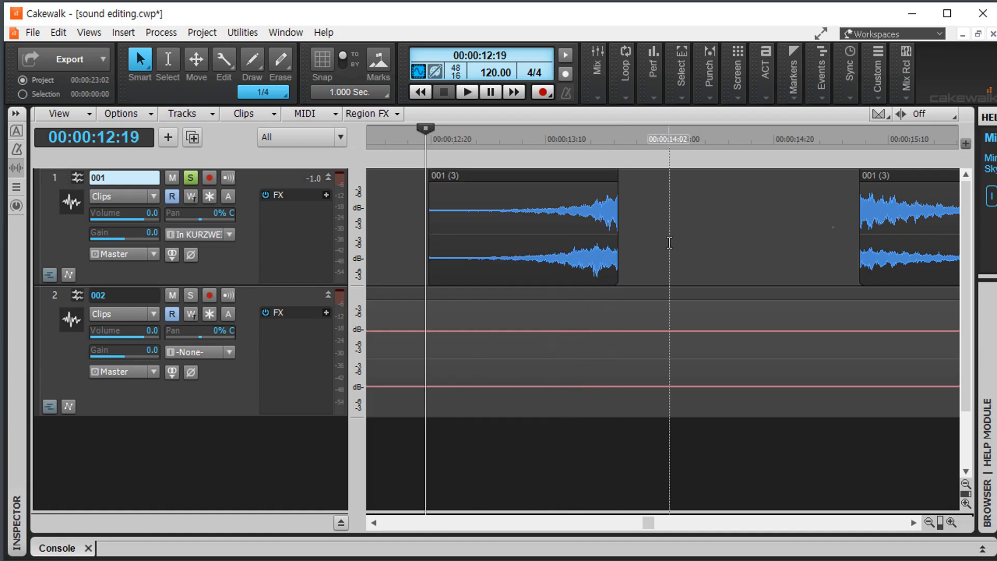
click(641, 224)
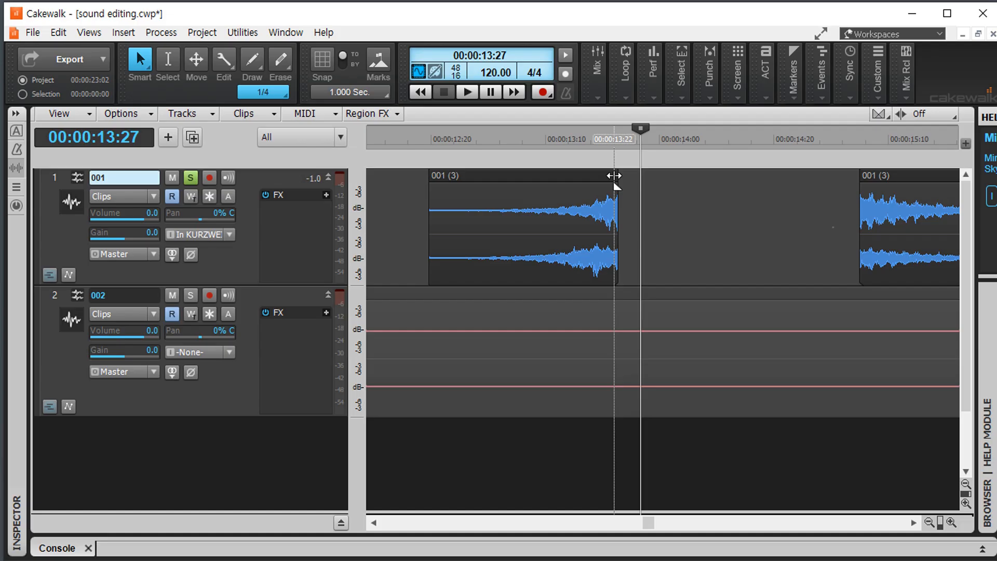
drag(614, 175, 577, 186)
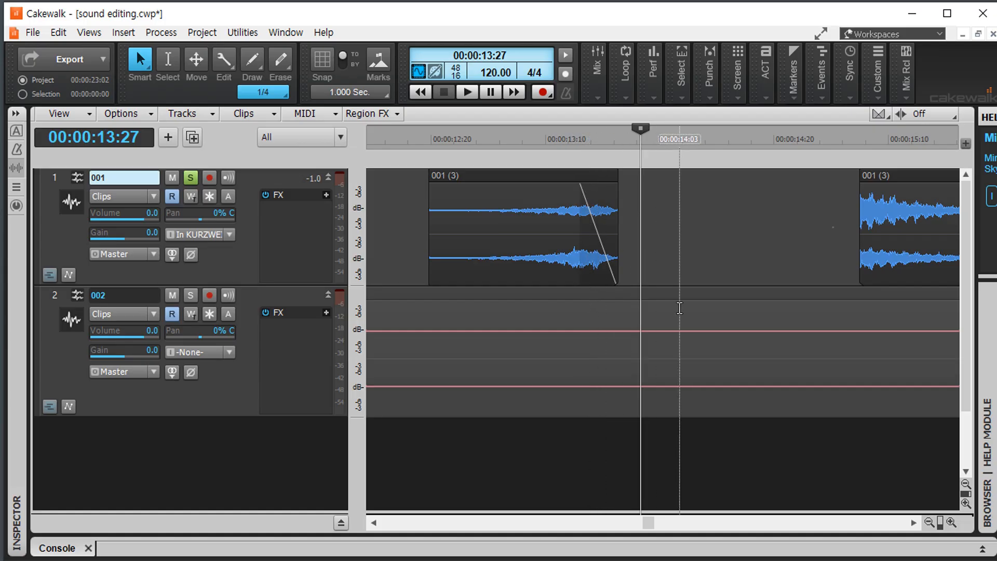
Play the clip with the fade-out twice from 00:00:12:14 to hear how it ends.
scroll(679, 308, down, 4)
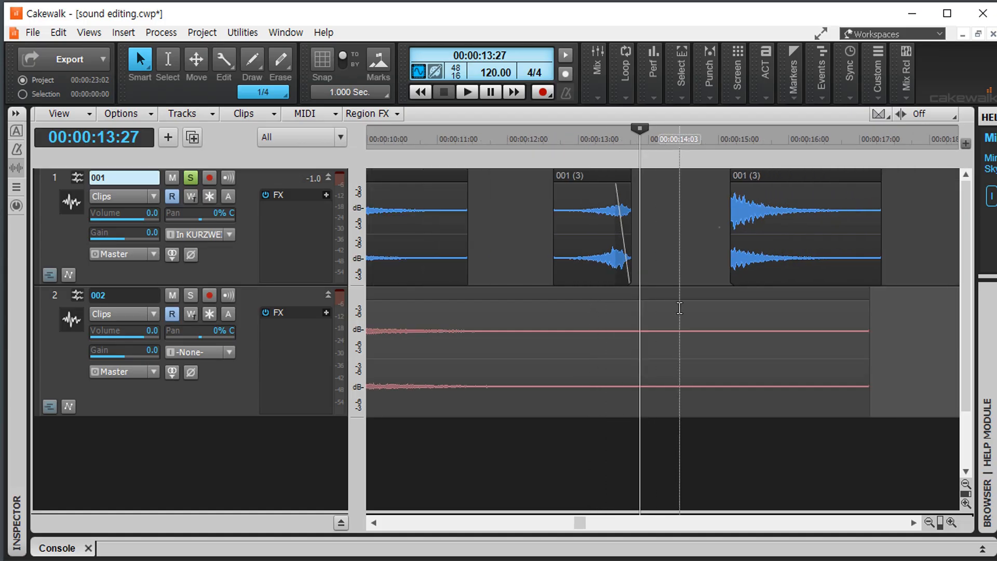
click(540, 200)
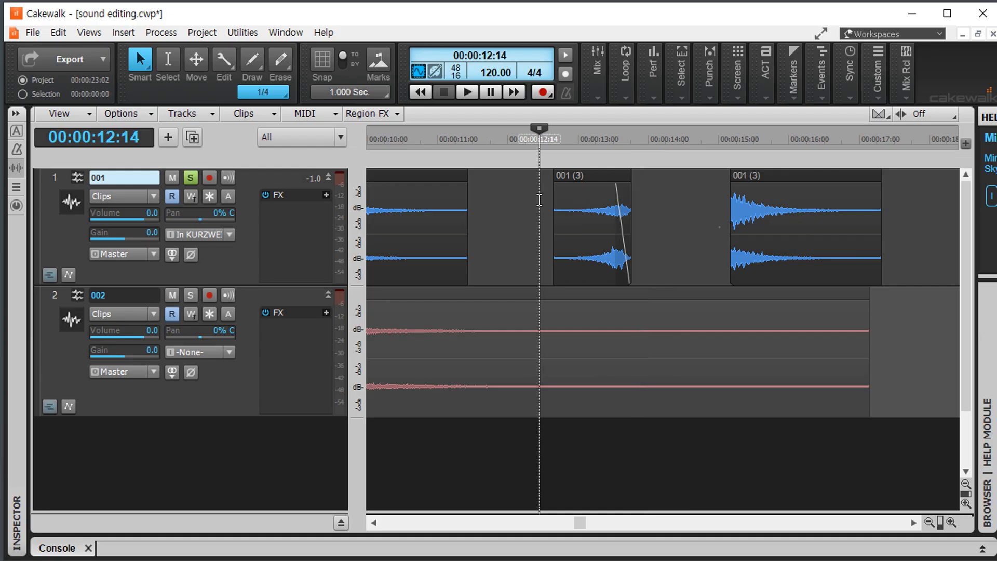
key(space)
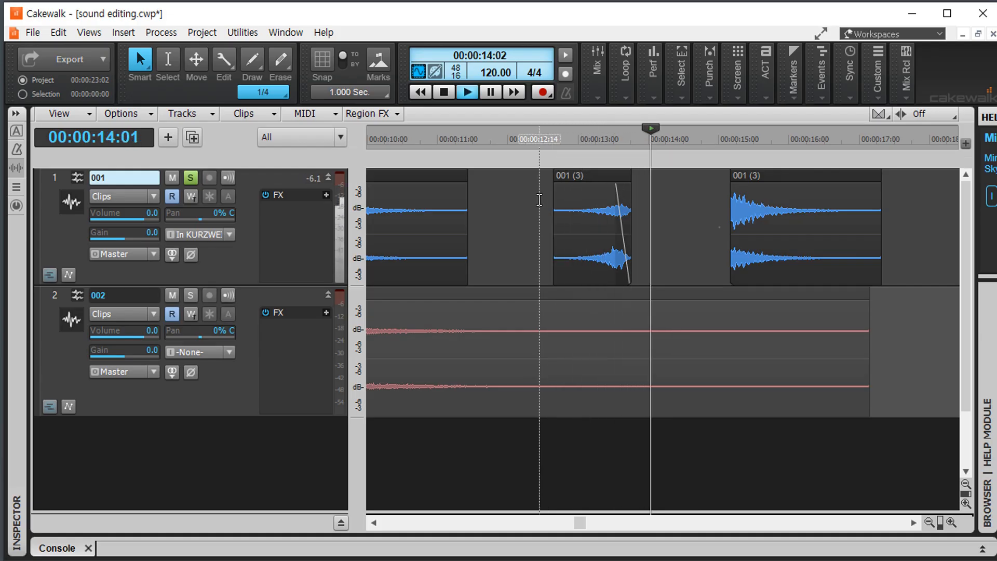
key(space)
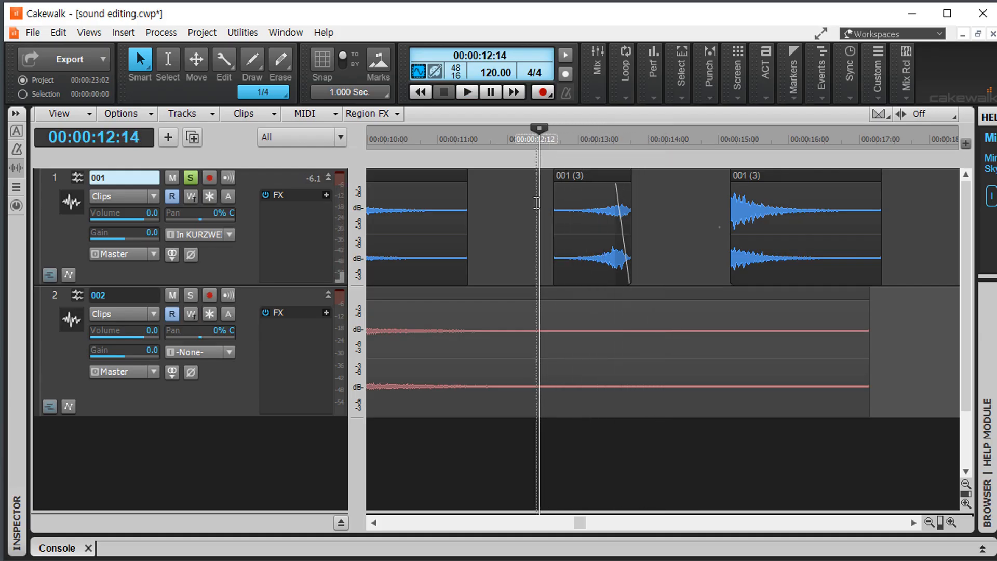
key(space)
key(space)
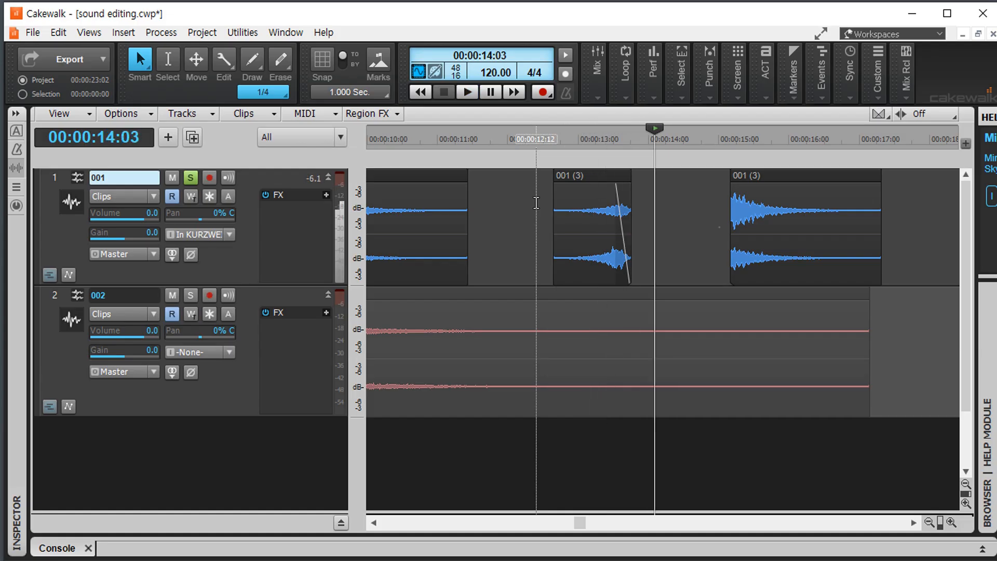
Add a fade-in about 12 frames long at the start of the fourth clip's second half on track 001.
click(787, 279)
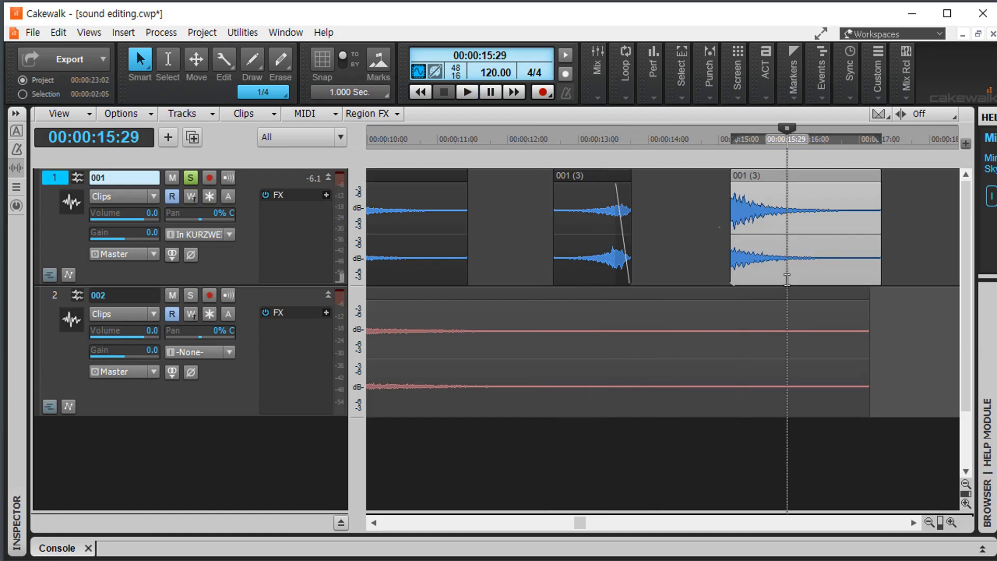
scroll(787, 279, up, 2)
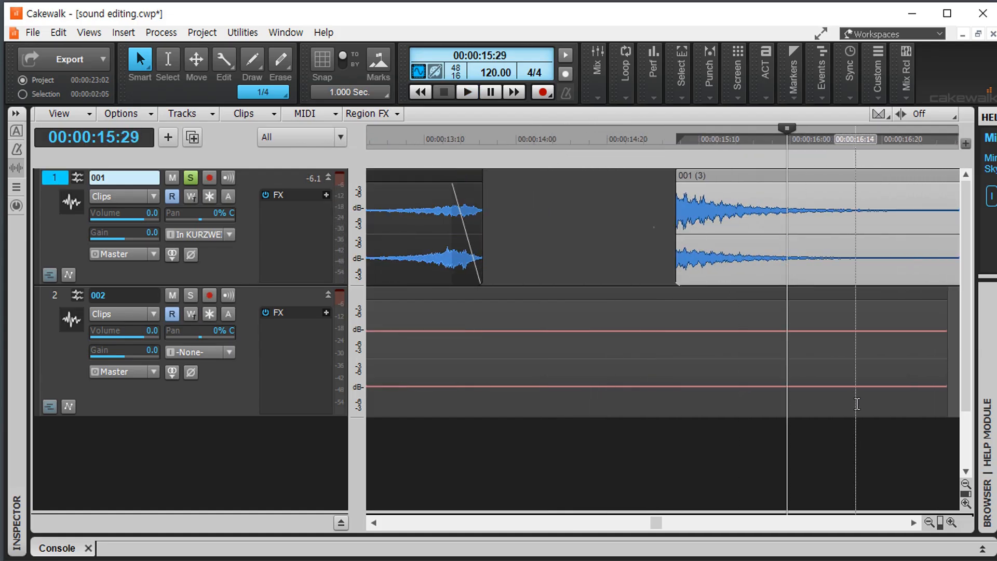
click(913, 523)
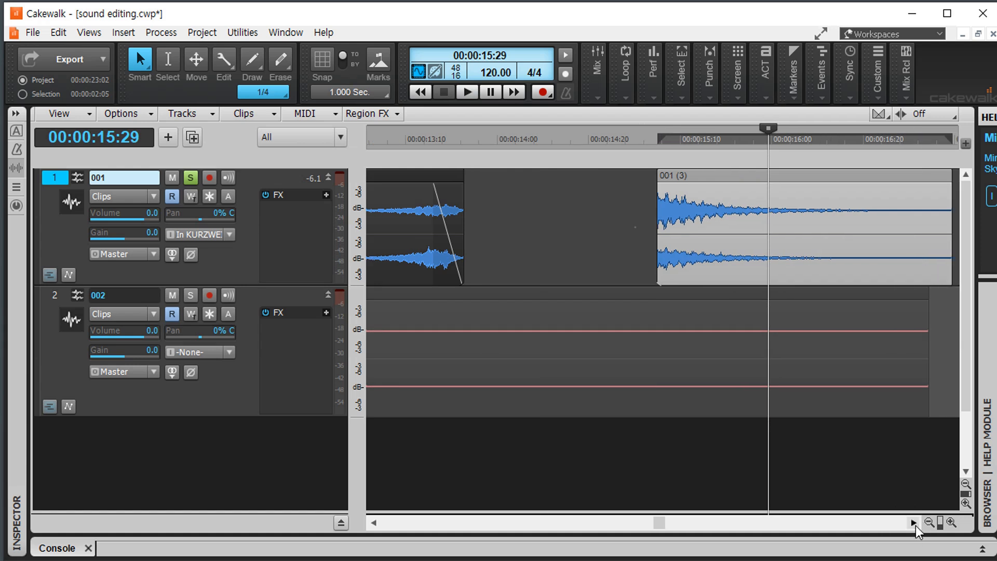
click(538, 214)
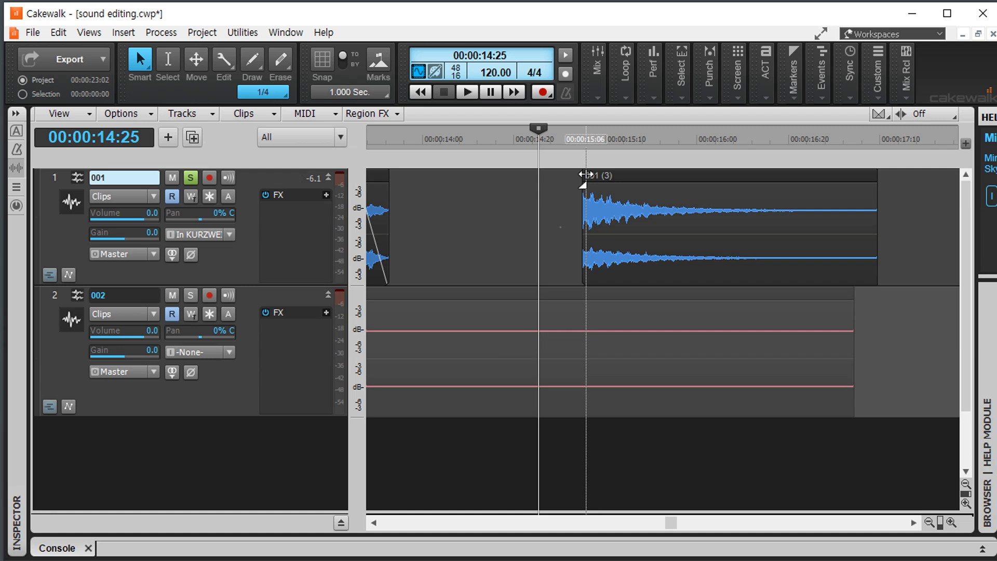
drag(586, 175, 639, 178)
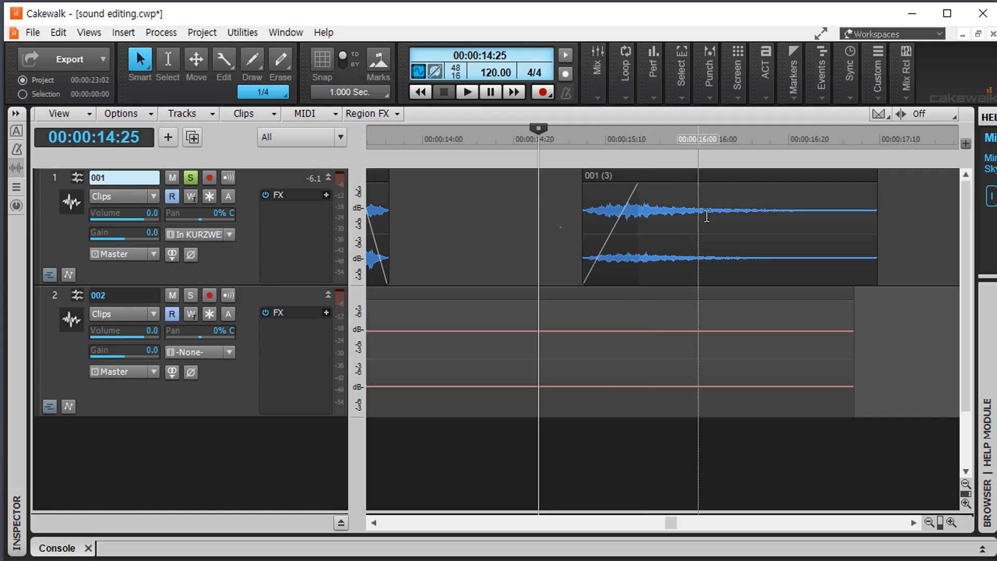
Play the clip with the fade-in twice from 00:00:14:18 to hear how it starts.
scroll(738, 443, down, 4)
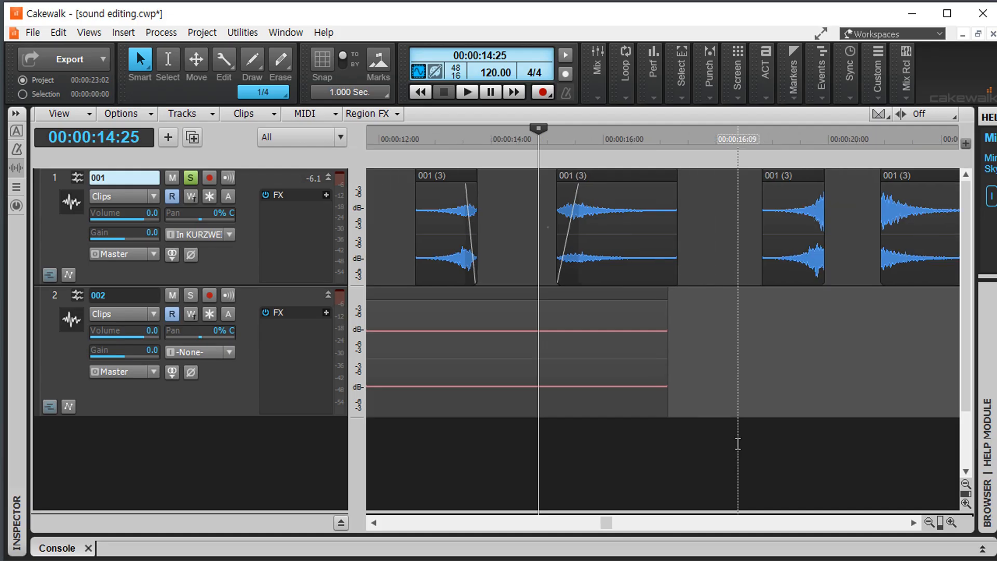
click(524, 247)
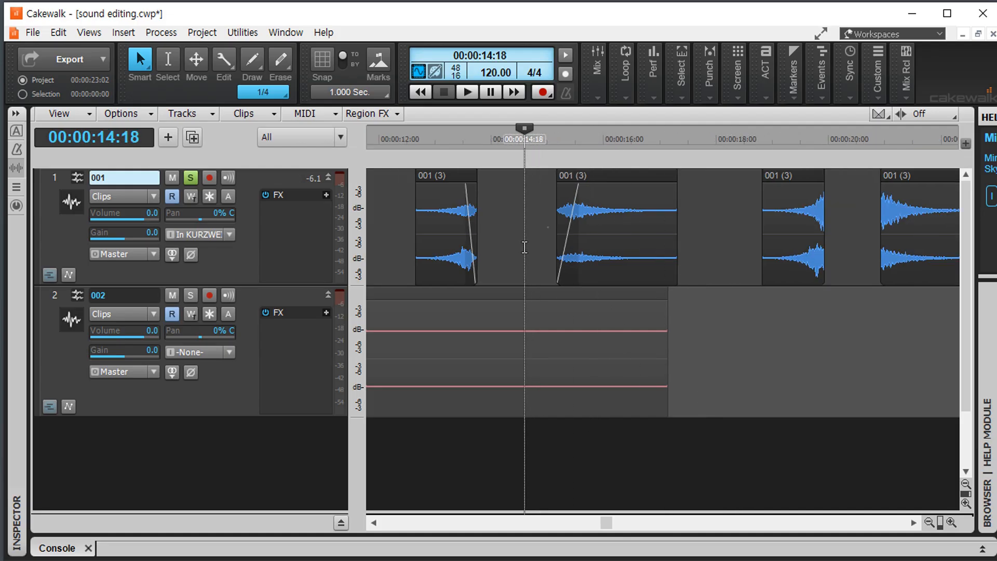
key(space)
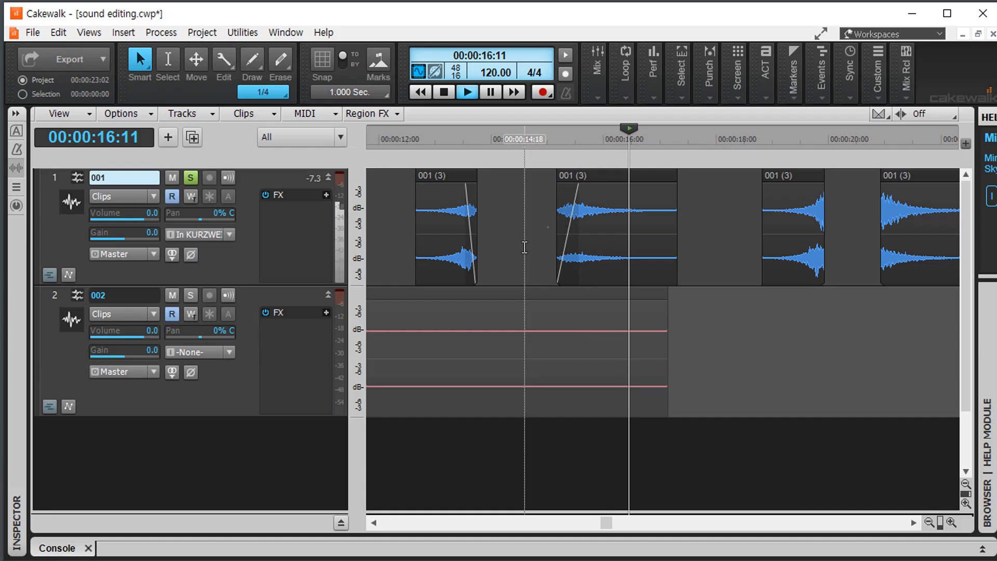
key(space)
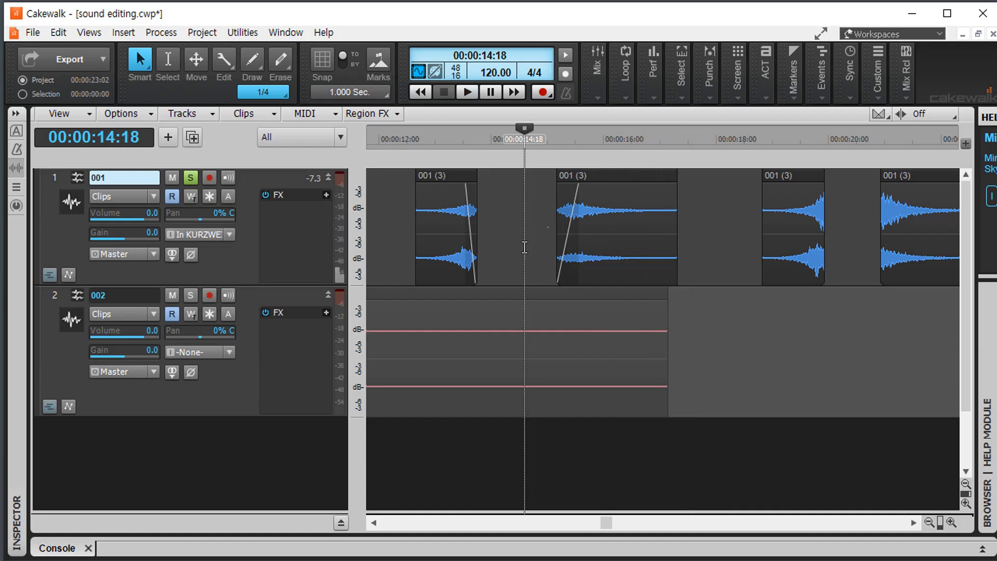
key(space)
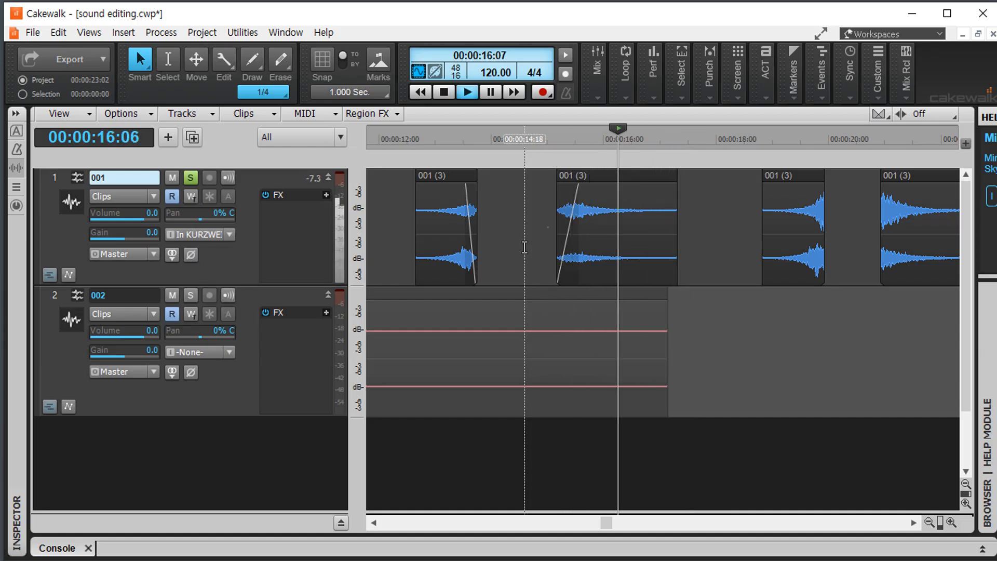
Stop playback and add a fade-out about 8 frames long at the end of the fifth clip's first half on track 001.
key(space)
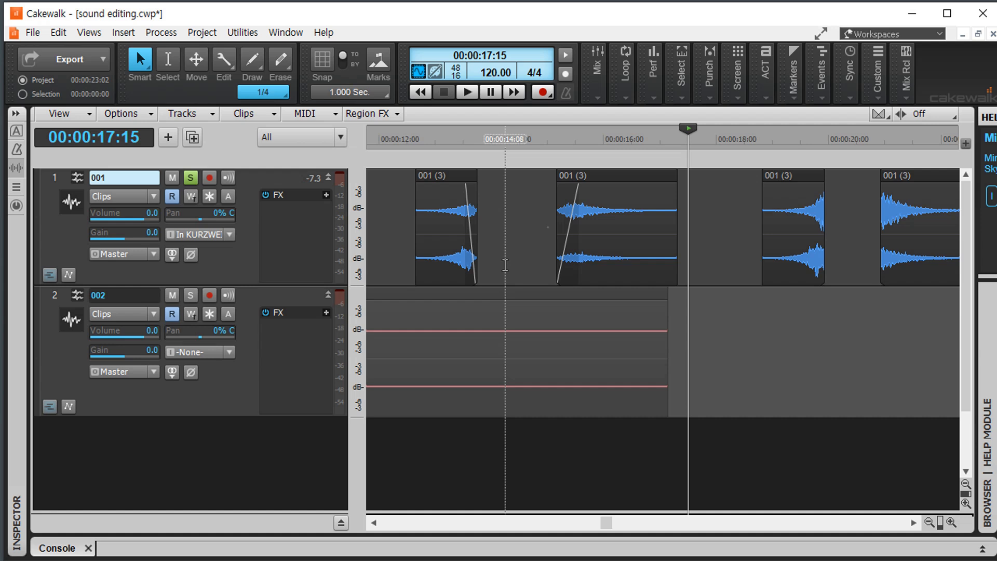
click(818, 312)
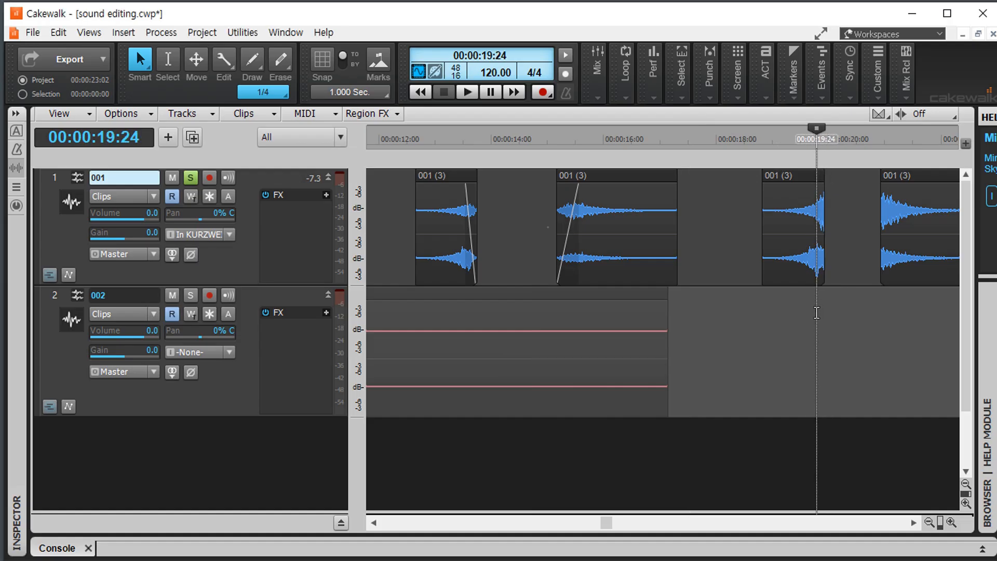
scroll(816, 312, up, 3)
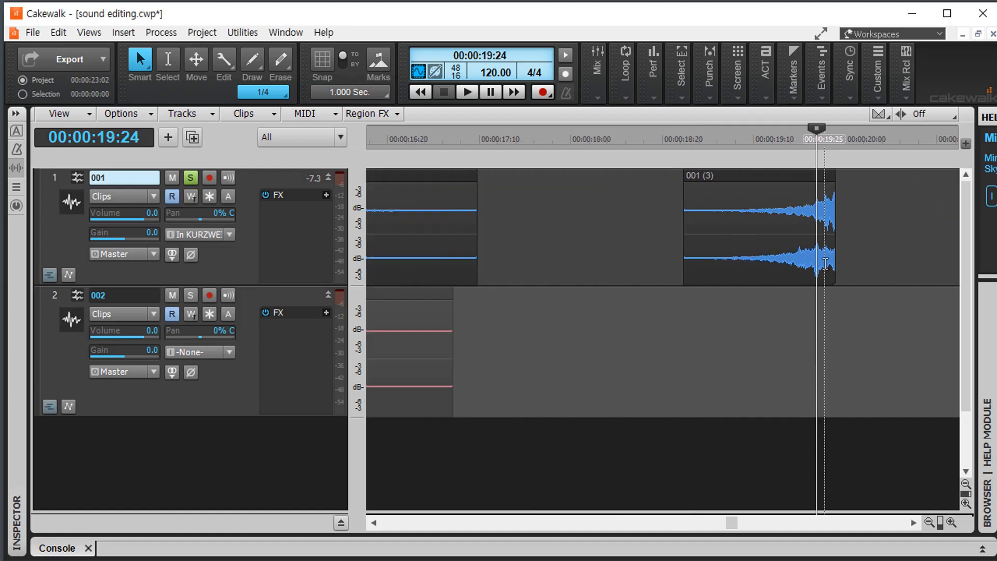
drag(834, 191, 799, 191)
Add a fade-in about 11 frames long at the start of the fifth clip's second half on track 001.
click(912, 523)
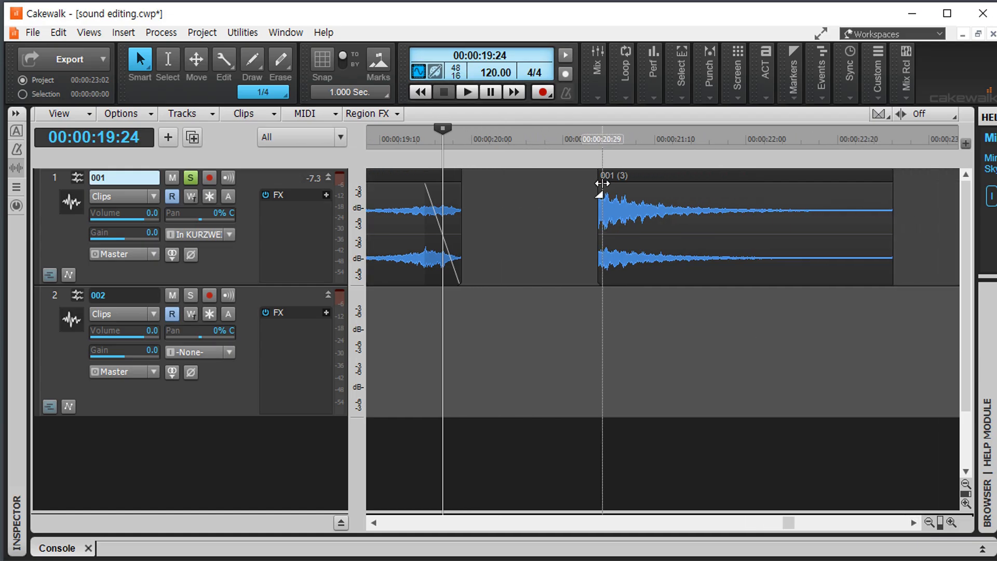
drag(602, 184, 654, 183)
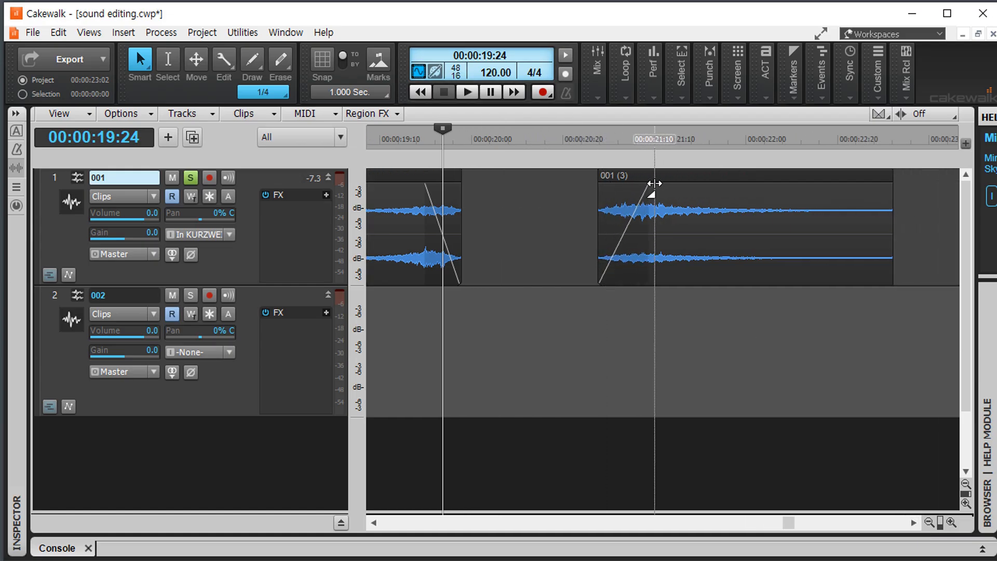
key(ctrl+Left)
key(ctrl+Left)
key(ctrl+Left)
key(ctrl+Left)
key(ctrl+Left)
key(ctrl+Left)
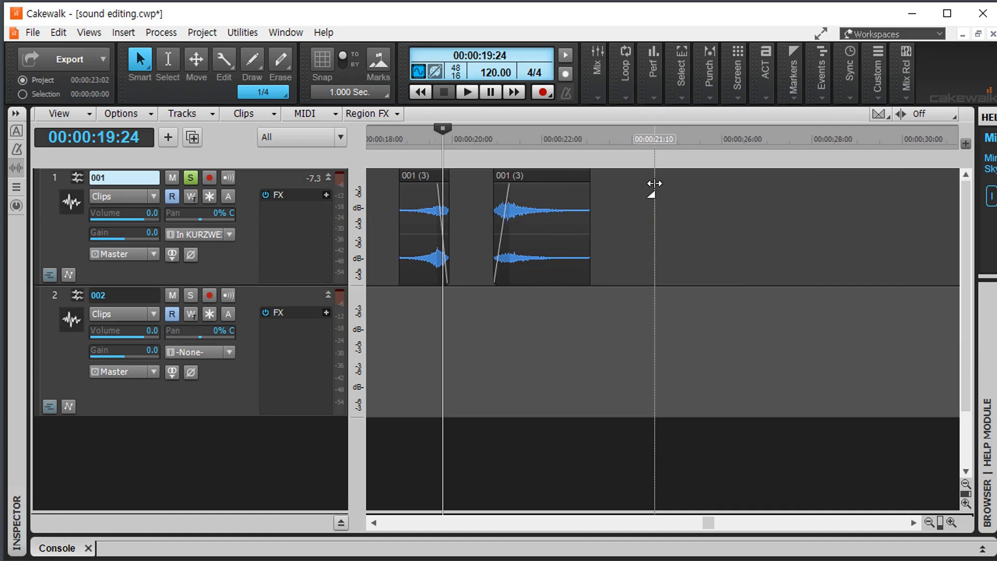
Return the now marker to the project start and nudge the first clip on track 001 slightly earlier.
key(ctrl+Home)
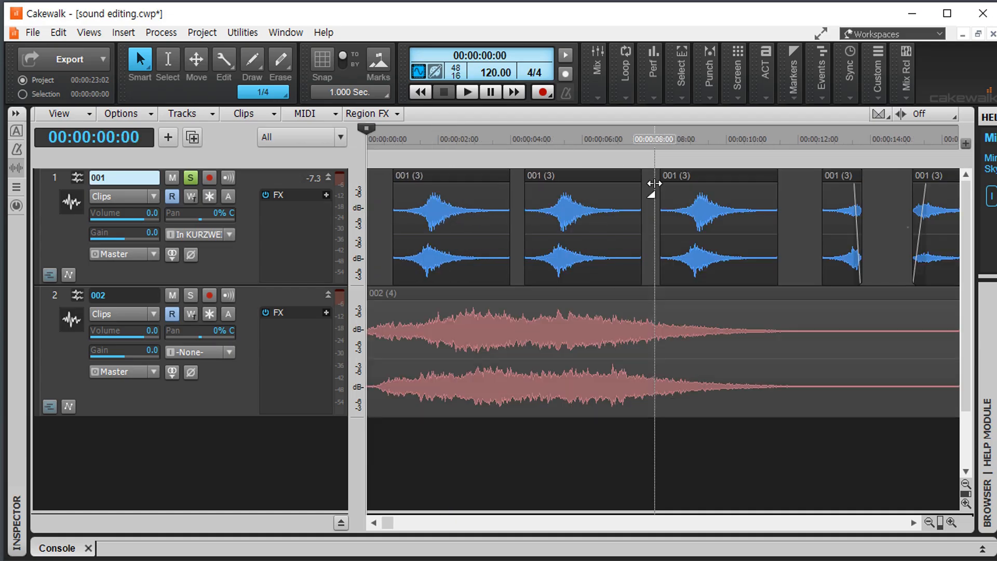
key(ctrl+Left)
key(ctrl+Left)
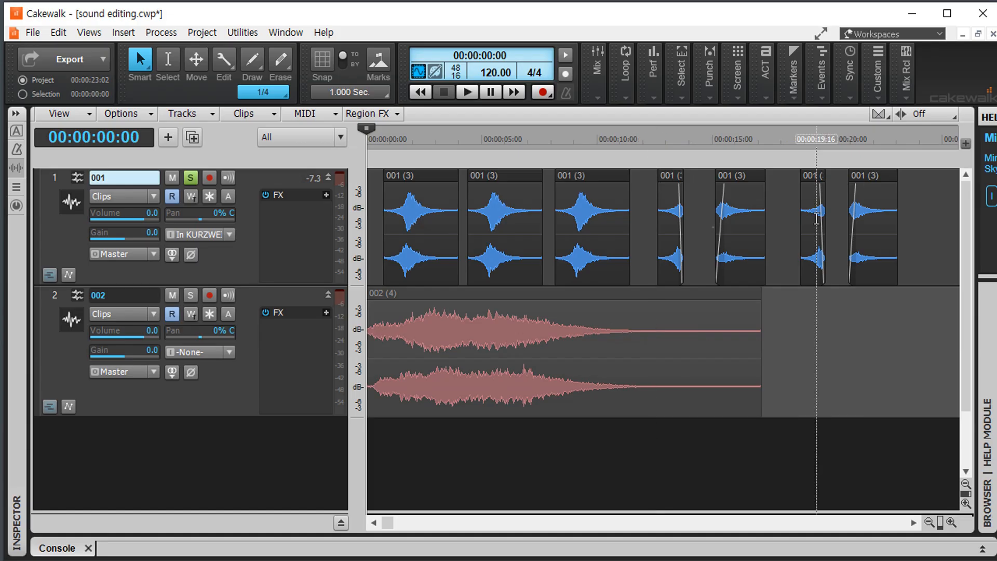
key(ctrl+Left)
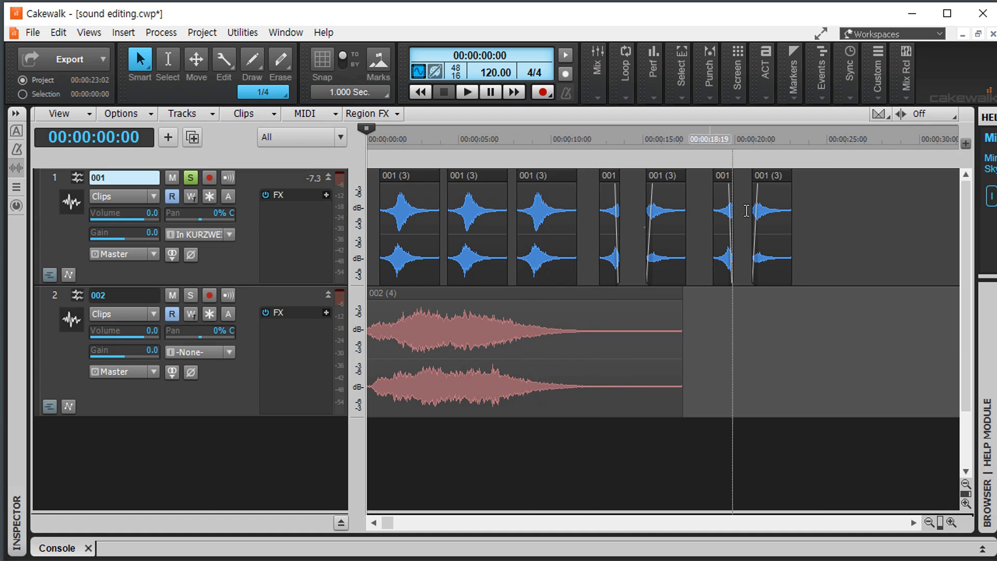
click(410, 177)
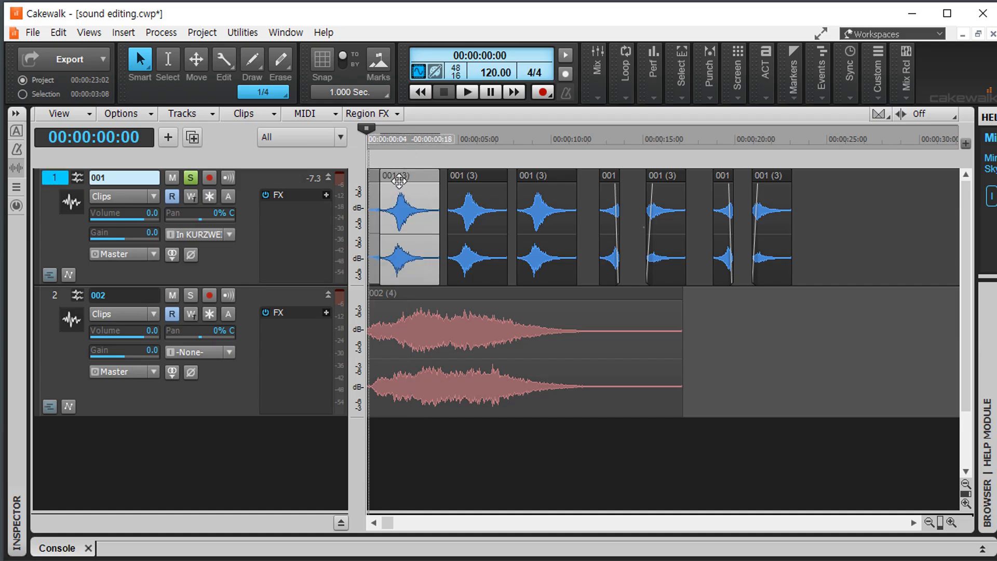
drag(408, 179, 409, 180)
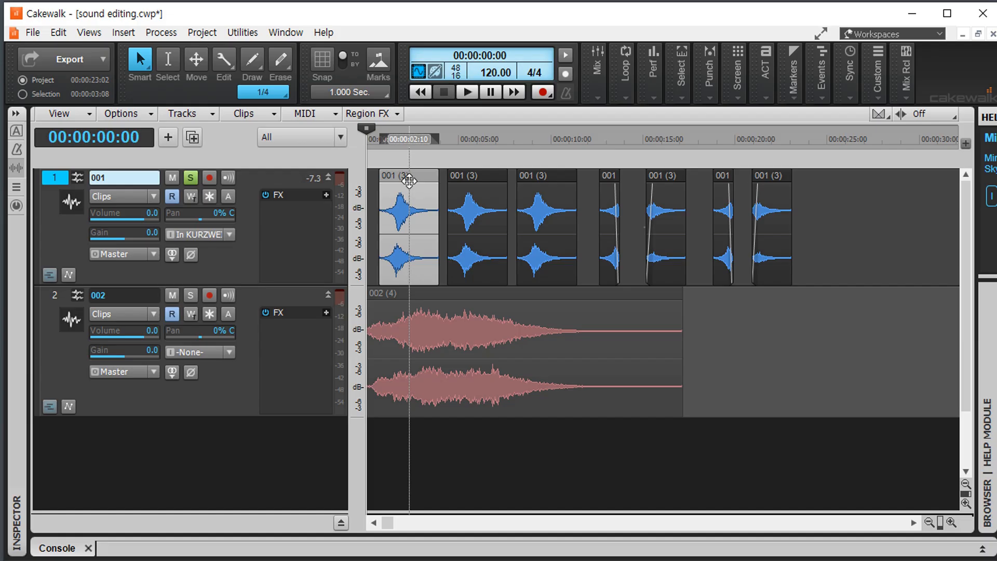
Turn on snapping at 1.000 Sec. and move track 001's first clip to 00:00:00:00, followed by 00:00:01:00.
click(323, 60)
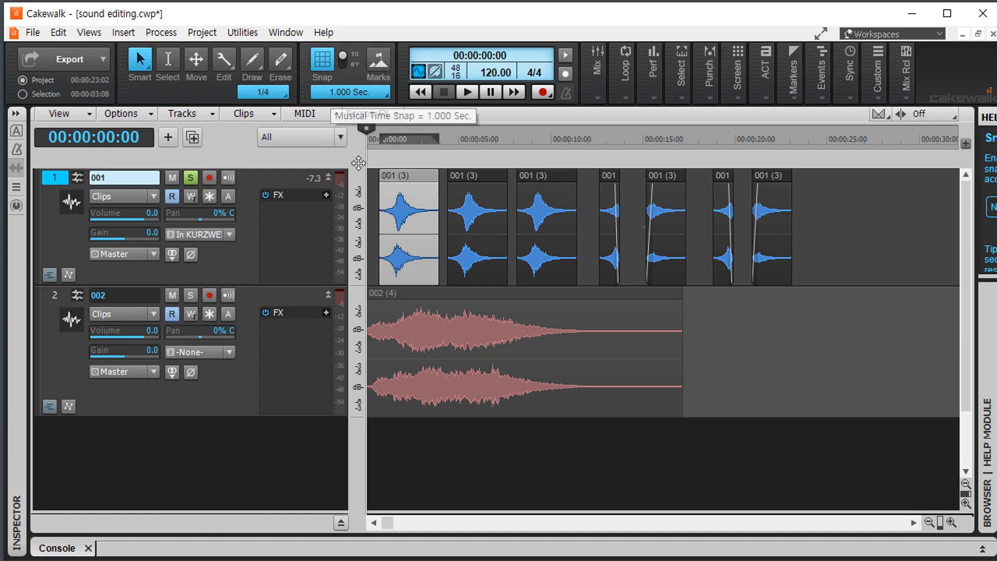
ctrl+scroll(423, 200, up, 5)
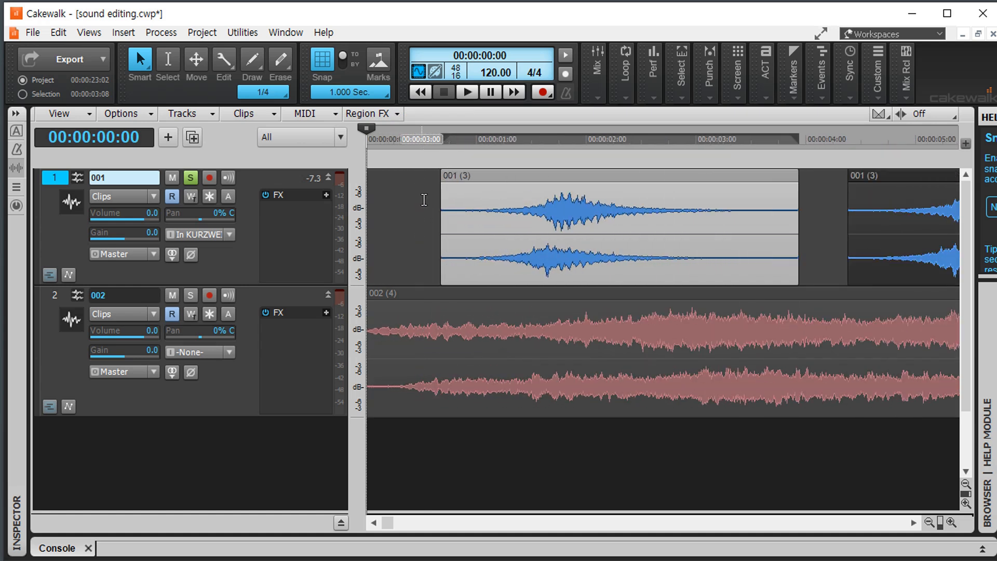
mouse_move(571, 175)
mouse_down()
mouse_move(680, 176)
mouse_move(559, 185)
mouse_up()
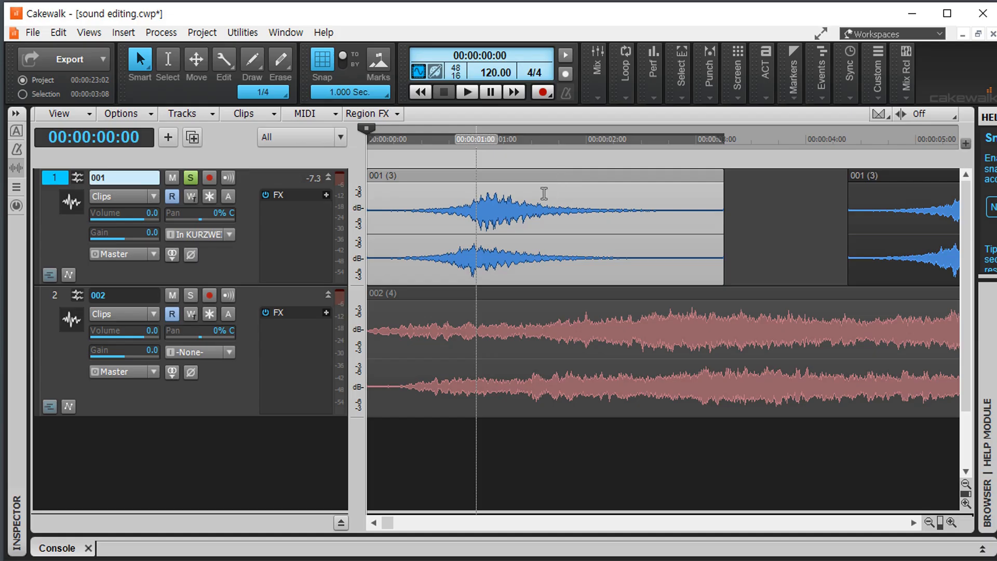
drag(537, 181, 712, 177)
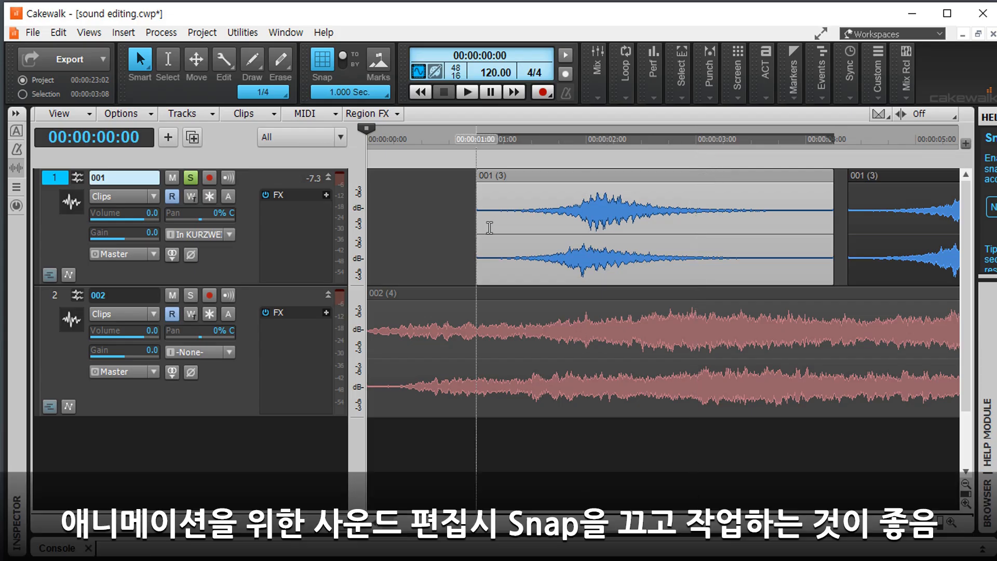
Turn off snapping and move the first clip on track 001 freely to about 00:00:00:07.
click(326, 58)
drag(619, 176, 540, 187)
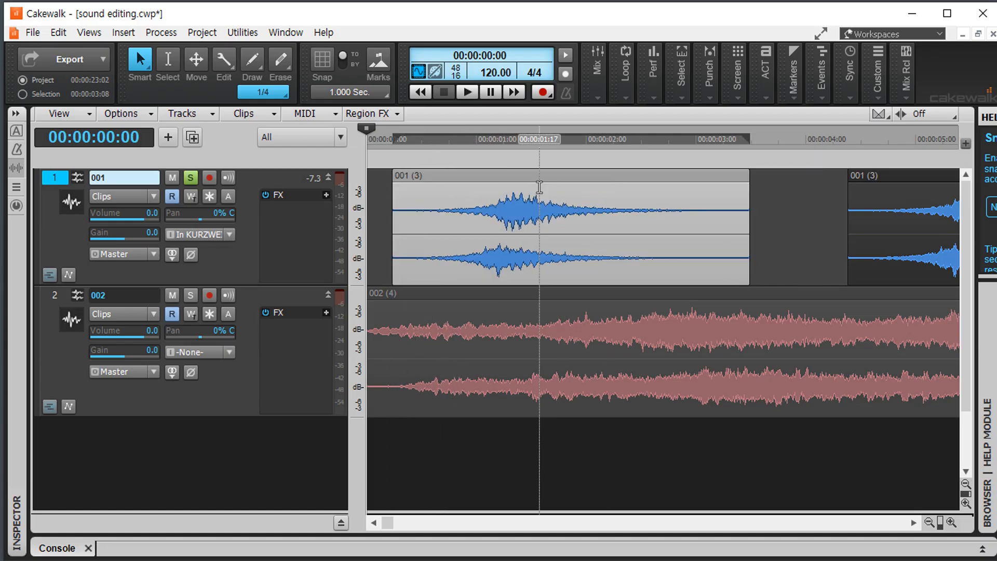
scroll(540, 187, down, 6)
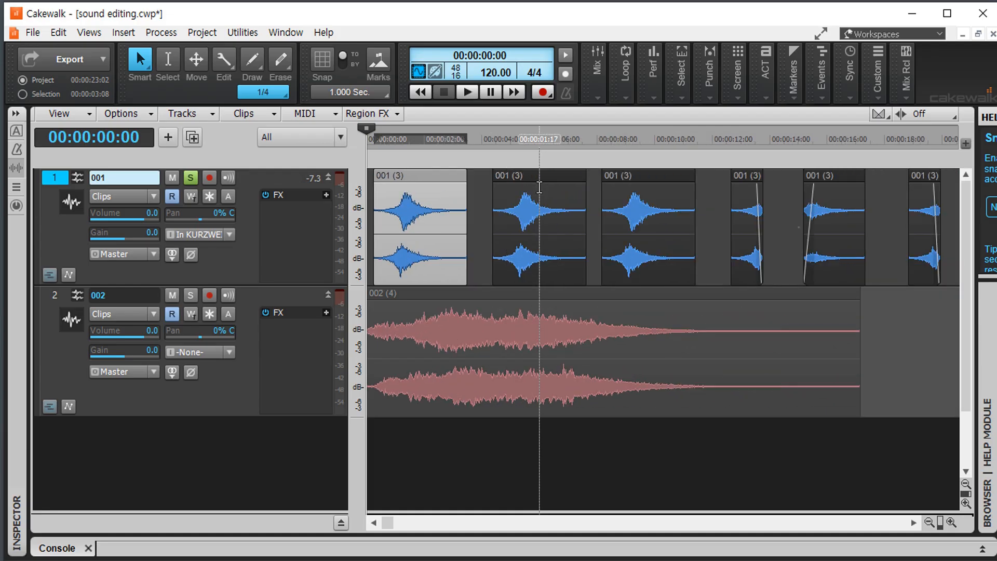
scroll(539, 187, down, 1)
scroll(540, 187, up, 1)
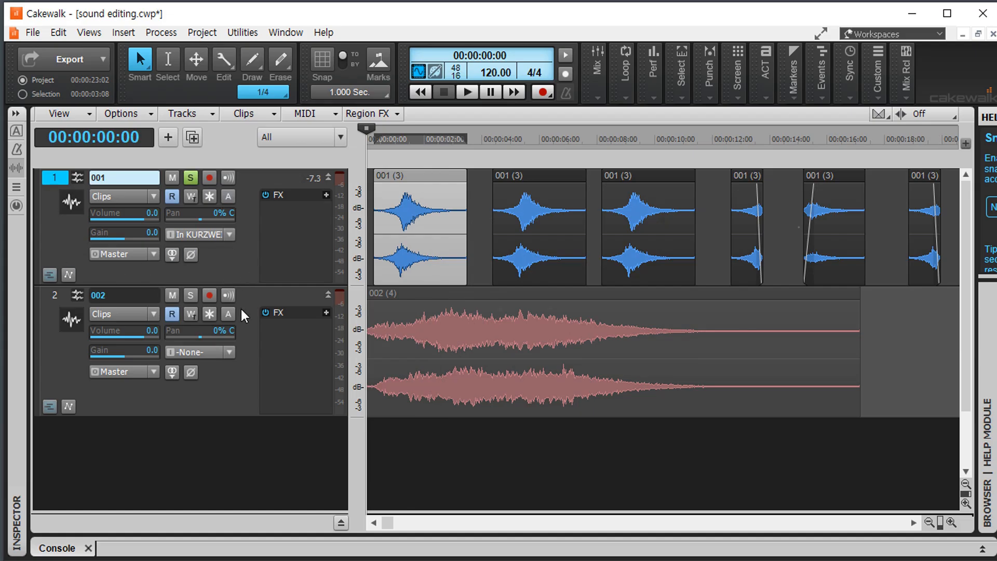
Increase track 001's height to roughly twice its size so its waveforms are larger.
mouse_move(232, 325)
mouse_move(132, 216)
drag(228, 284, 229, 418)
mouse_move(152, 214)
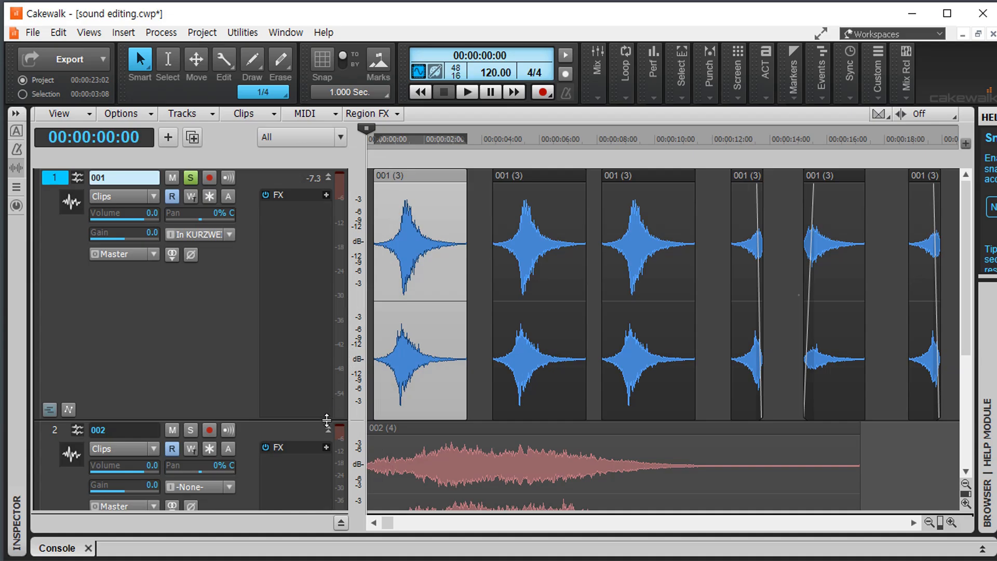
drag(326, 421, 318, 482)
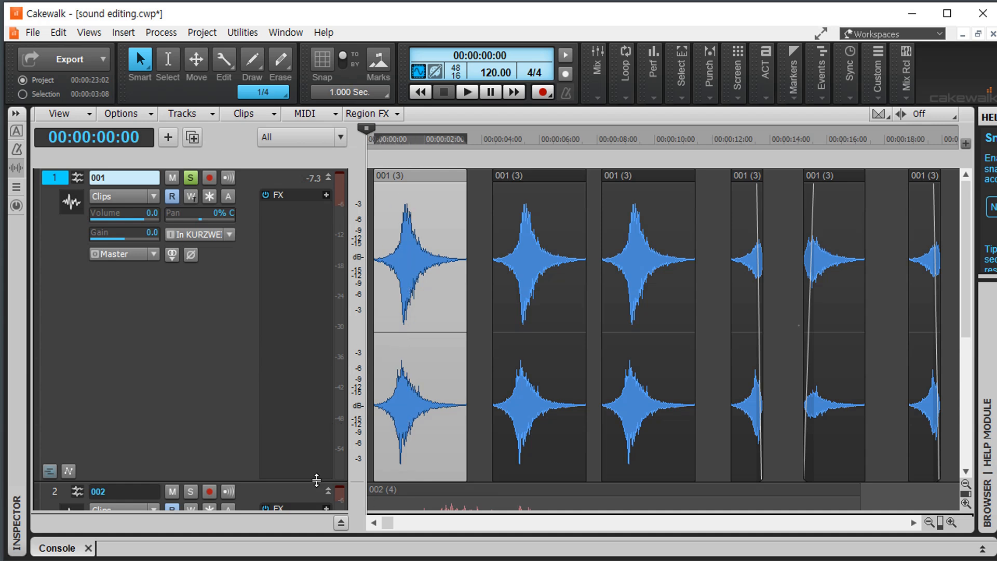
drag(315, 475, 317, 430)
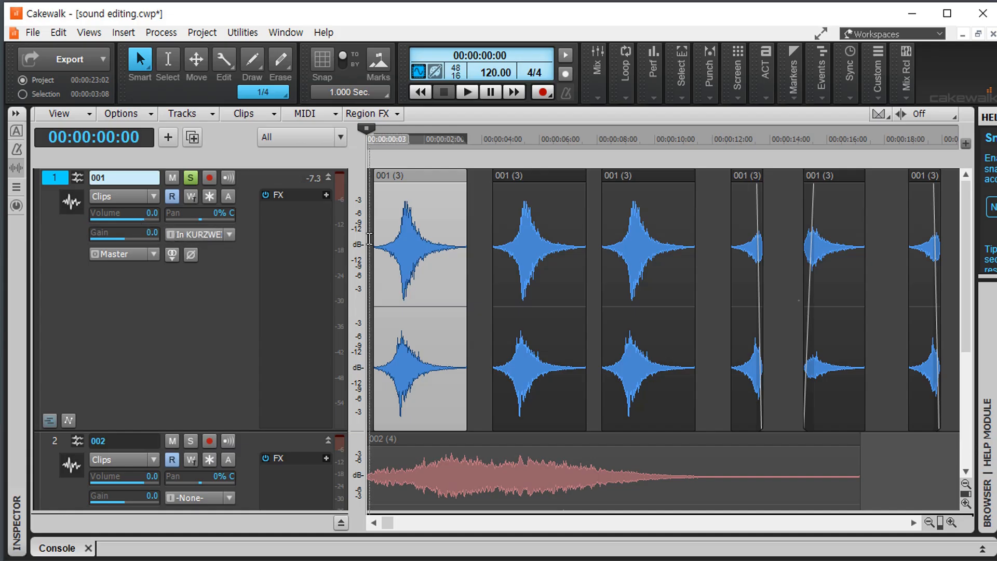
Deselect the first clip and play soloed track 001 from the project start to hear its level.
click(927, 525)
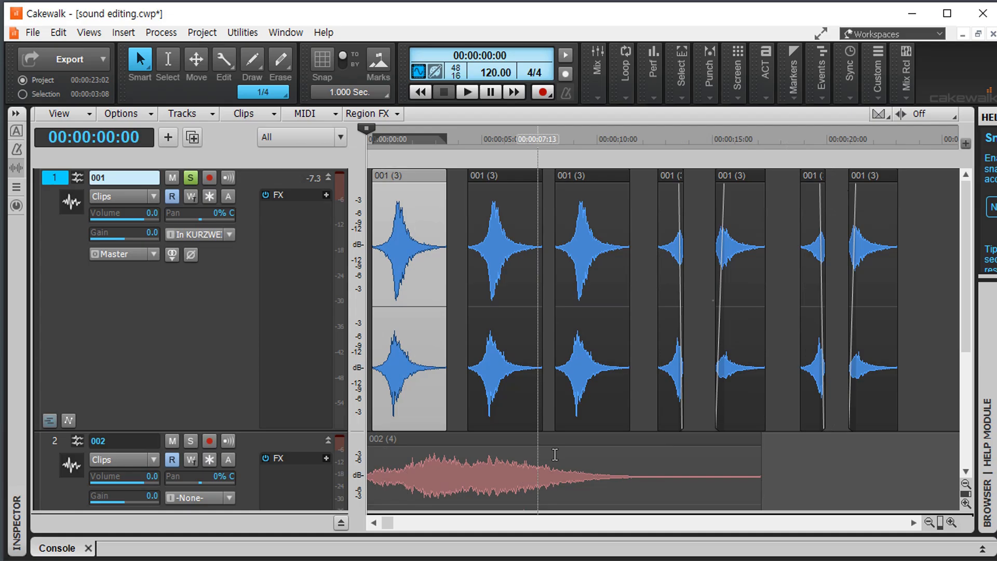
click(651, 300)
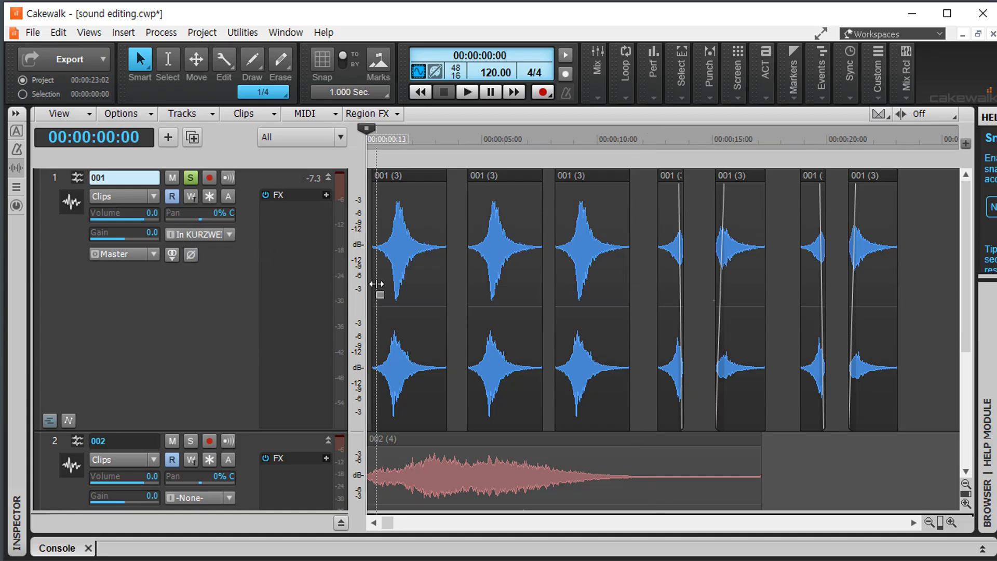
key(w)
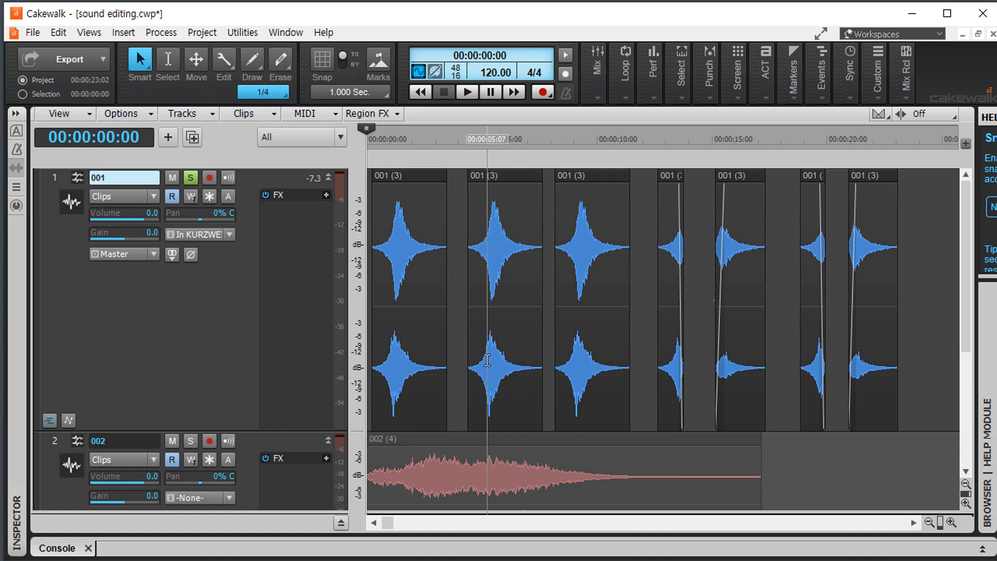
key(space)
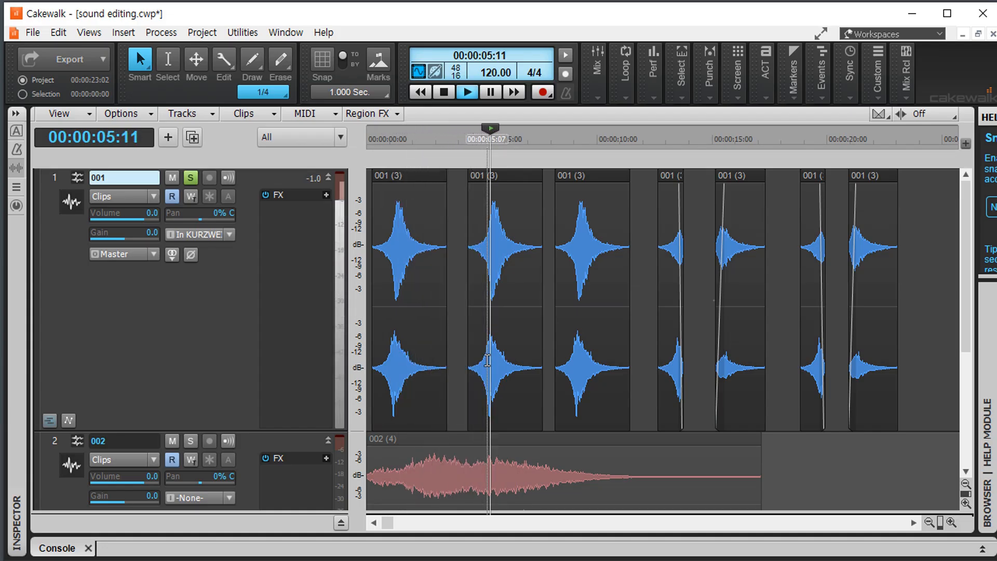
key(space)
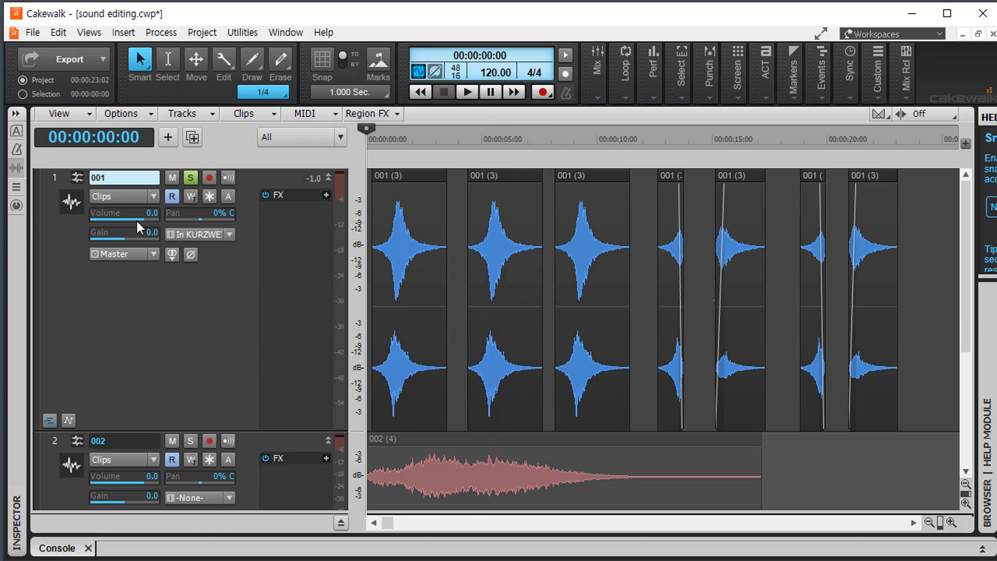
Lower track 001's volume to -5.0 dB and further to -10.1 dB, playing from the start at each level.
drag(149, 219, 145, 219)
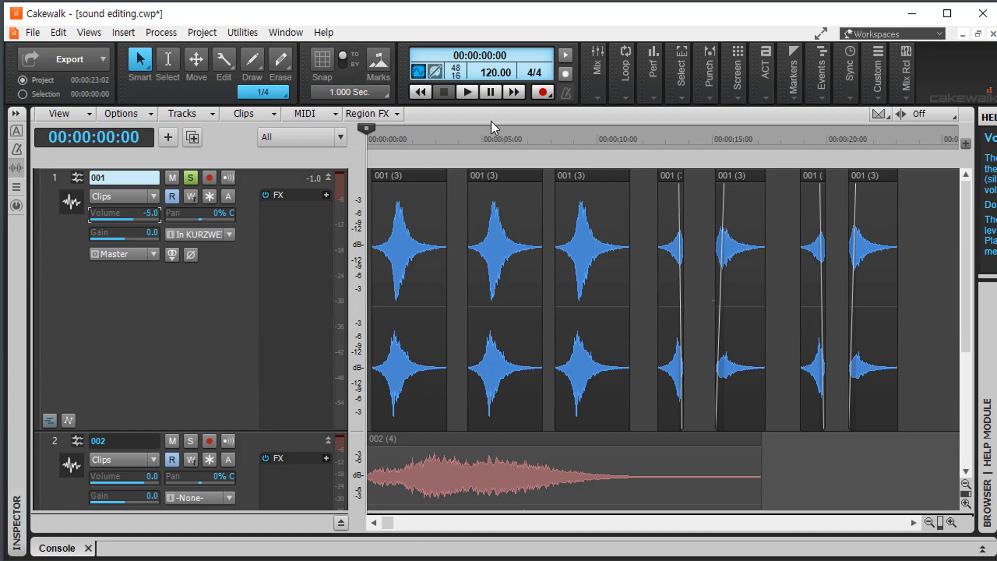
key(space)
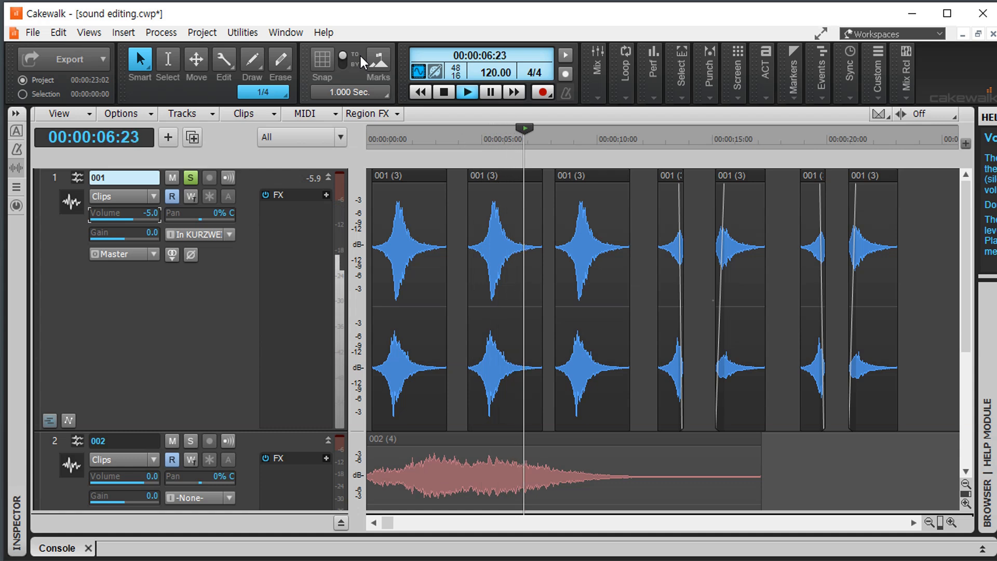
key(space)
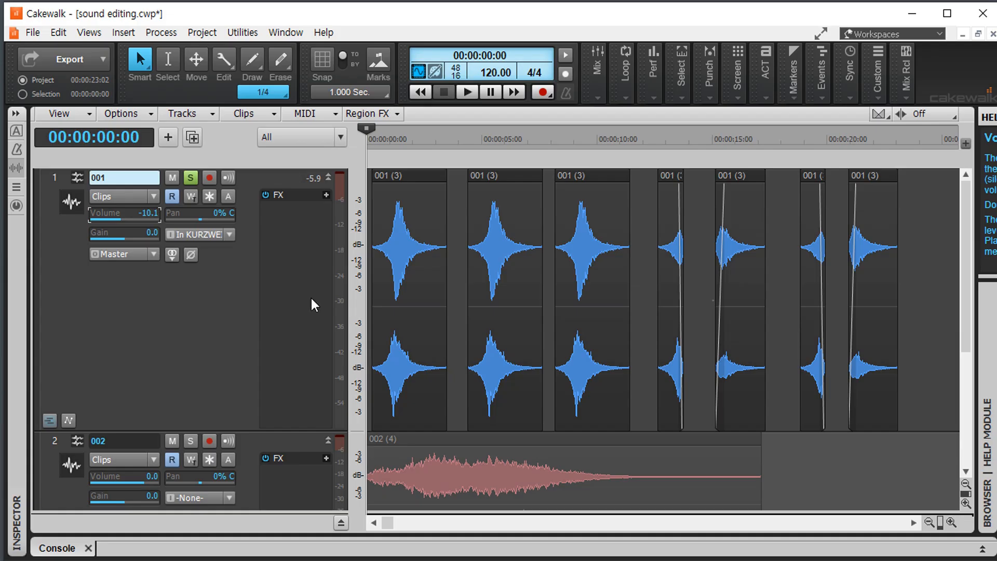
key(space)
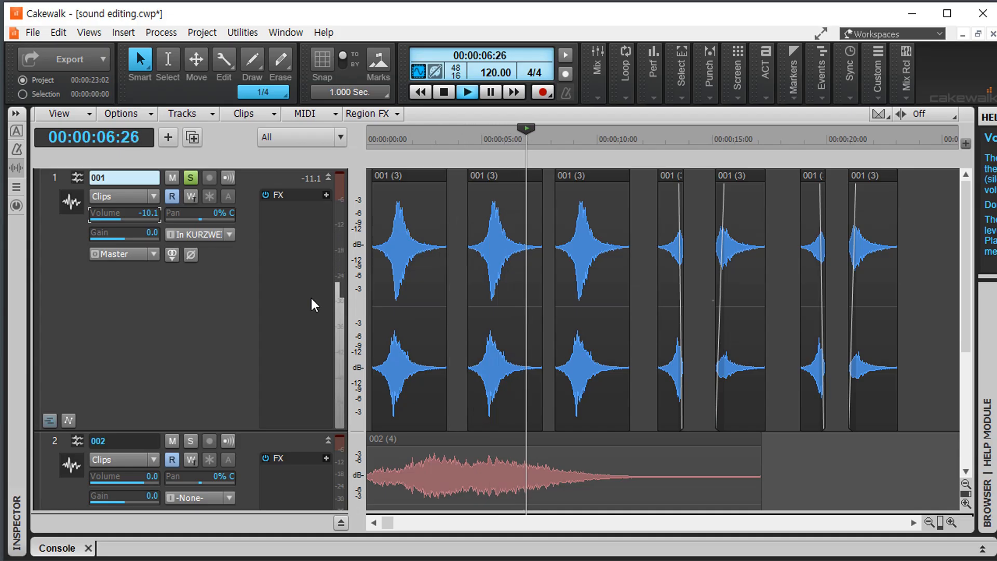
key(space)
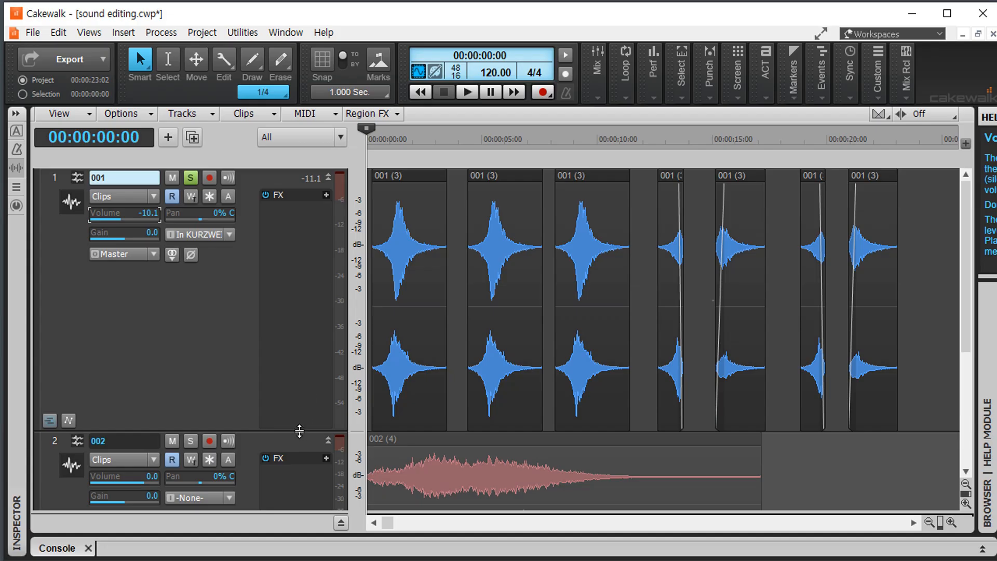
Reduce track 001's height, show its automation lane, and enlarge the lane with Volume as its parameter.
drag(300, 432, 306, 324)
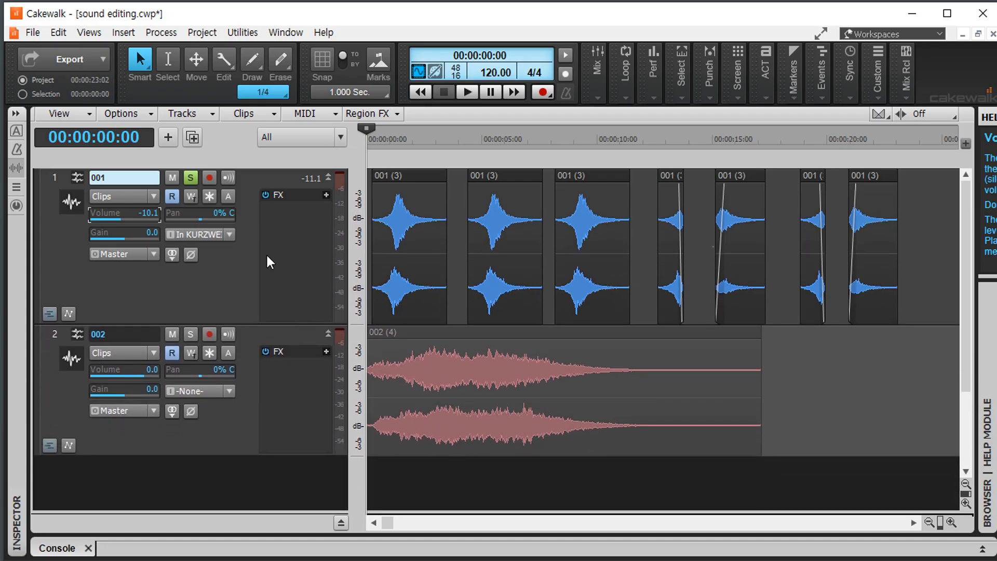
click(72, 314)
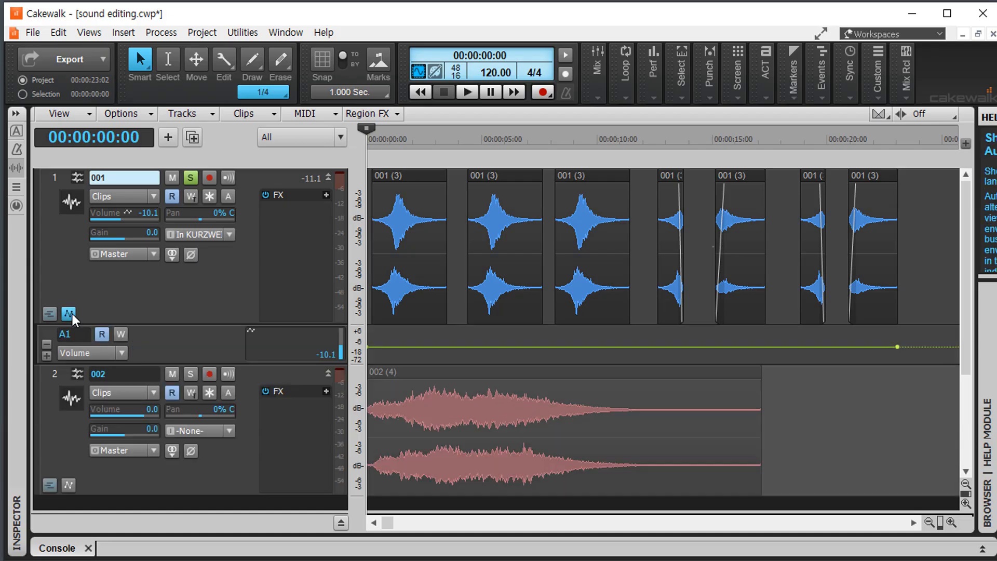
drag(180, 363, 179, 407)
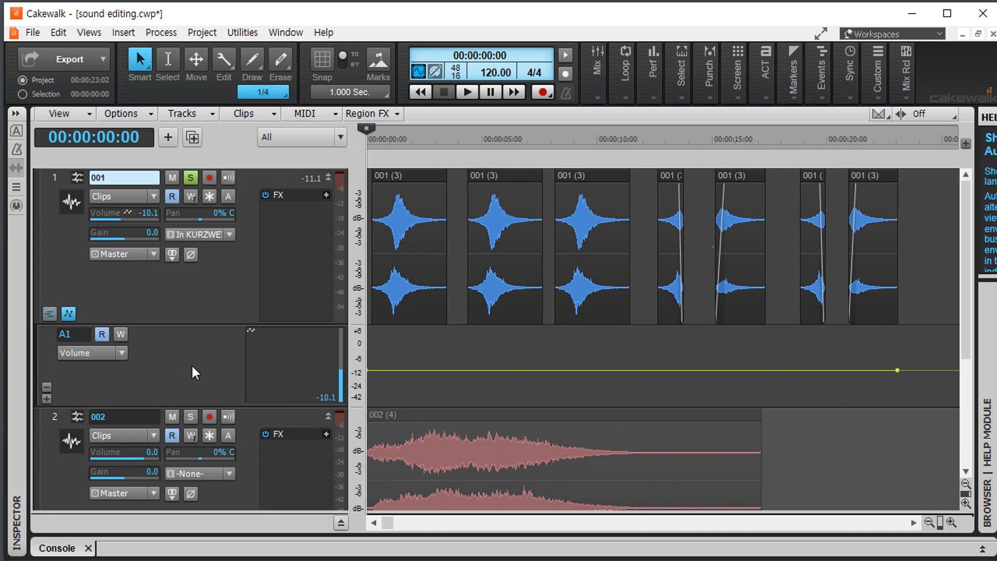
click(120, 353)
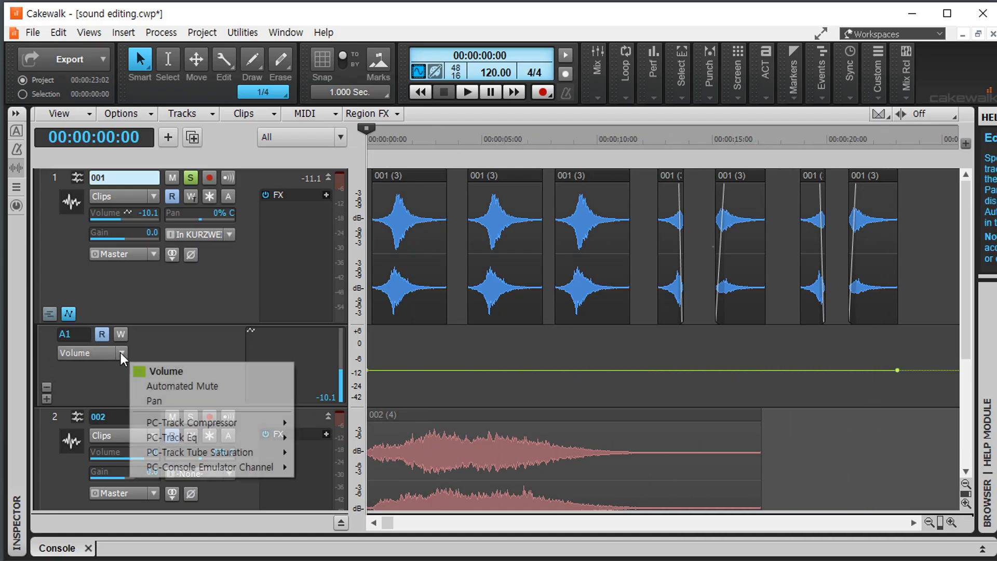
click(167, 372)
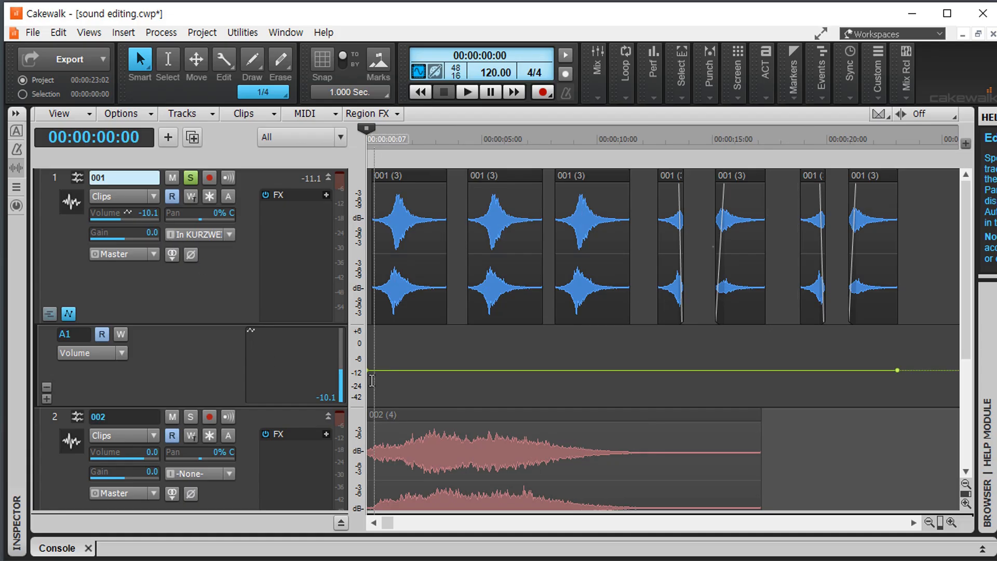
Try to raise track 001's volume setting to -3.6 dB and play briefly to test it against the envelope.
drag(128, 218, 136, 219)
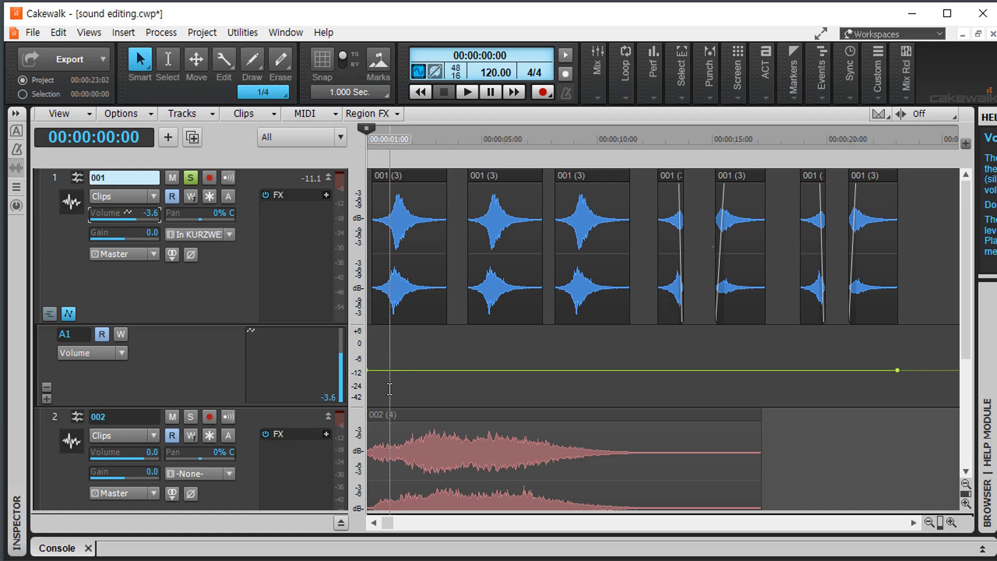
key(space)
key(space)
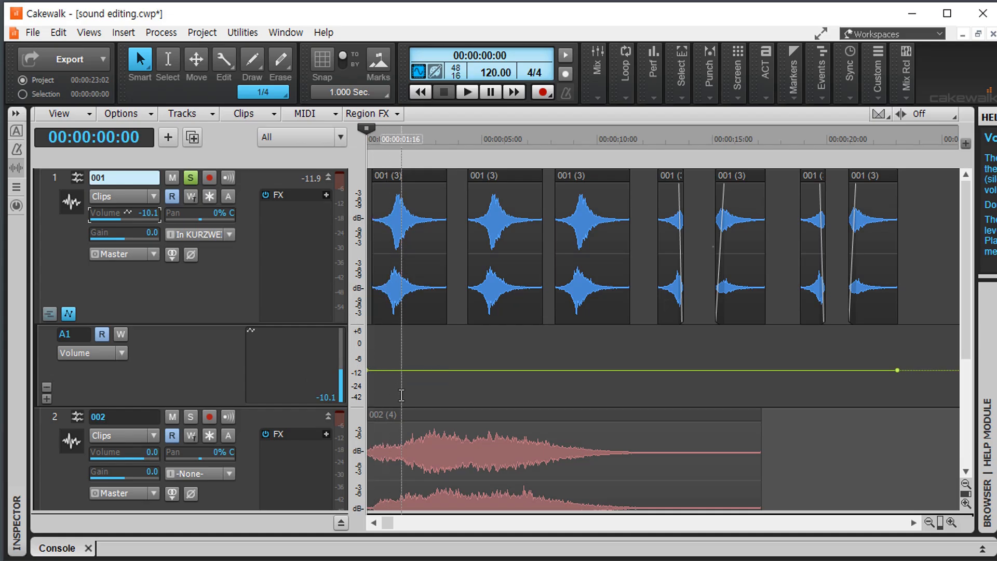
Add two closely spaced nodes to track 001's volume envelope between the first and second clips, and enlarge the automation lane while shortening the track.
click(461, 370)
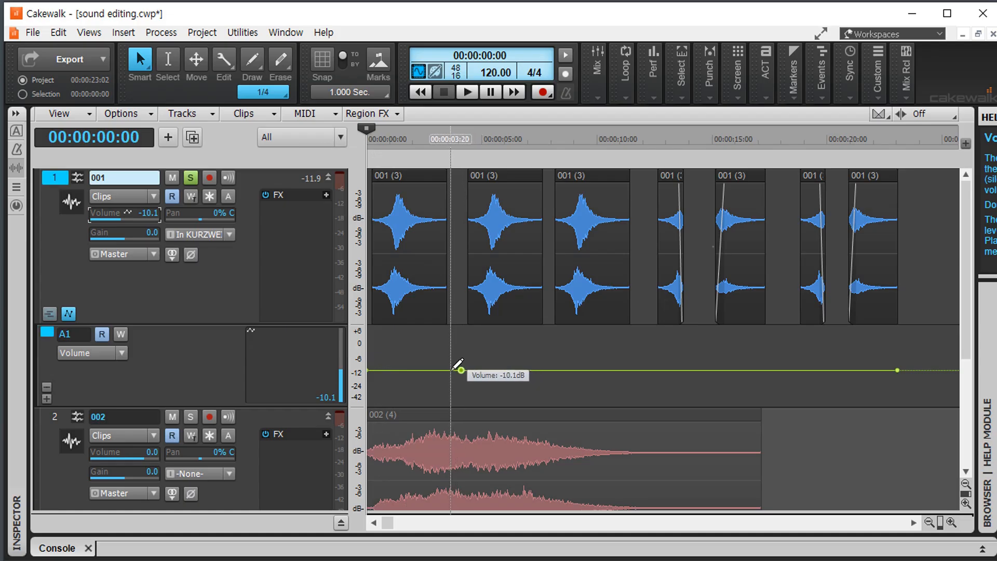
click(451, 370)
drag(330, 404, 329, 480)
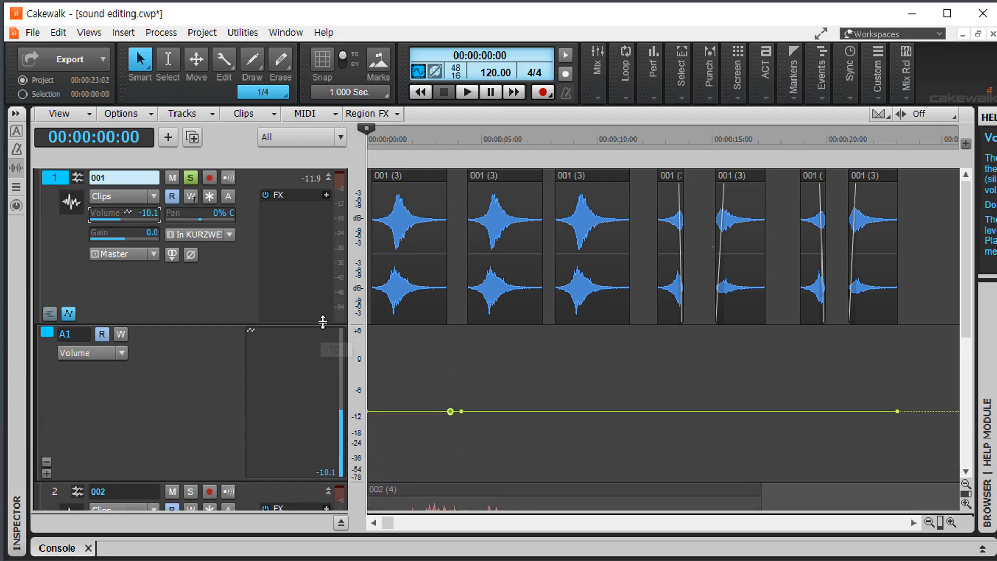
drag(323, 324, 326, 247)
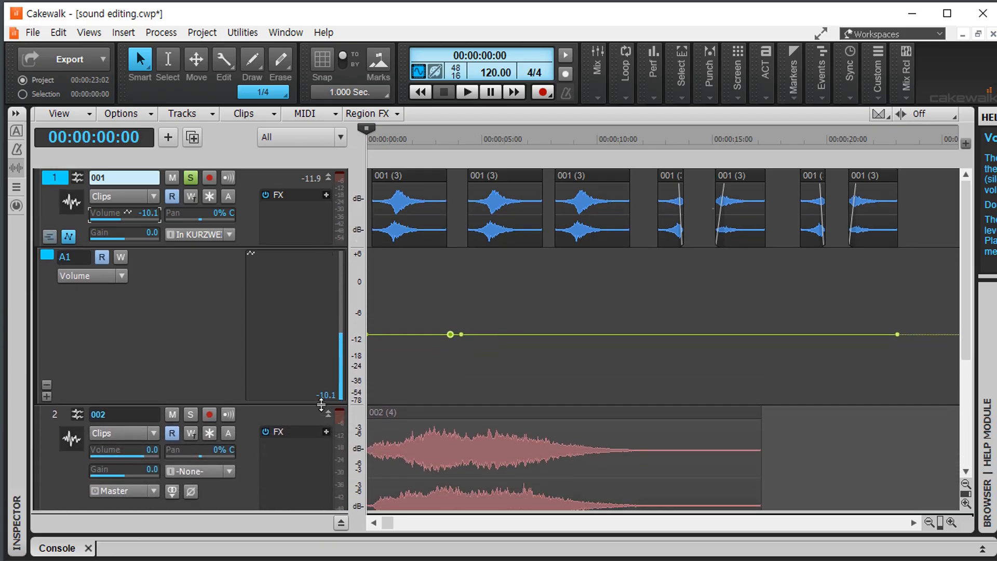
drag(322, 408, 327, 485)
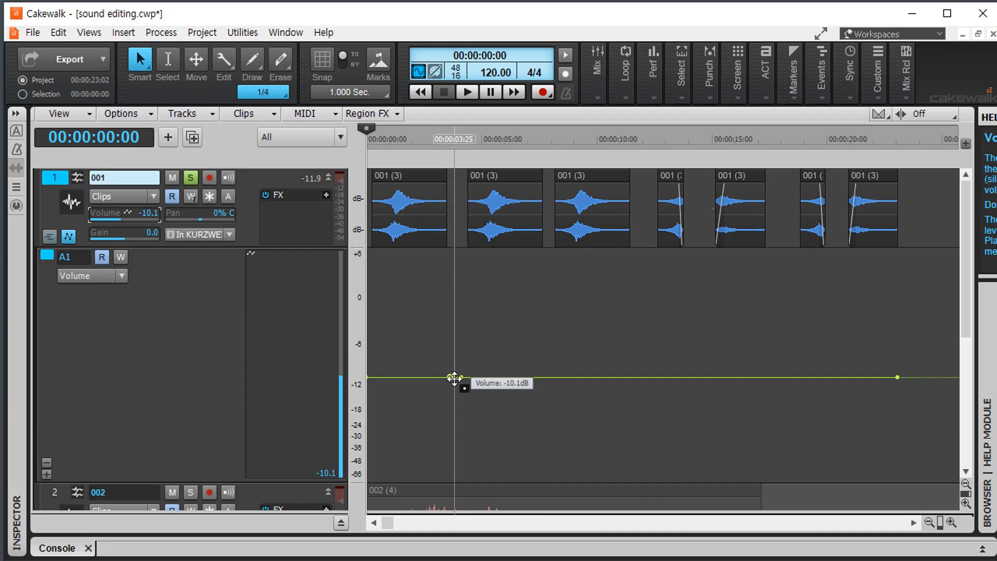
Raise the earlier of the two nodes and the envelope's start node to about 0 dB, flattening the volume over the first clip.
drag(449, 378, 451, 299)
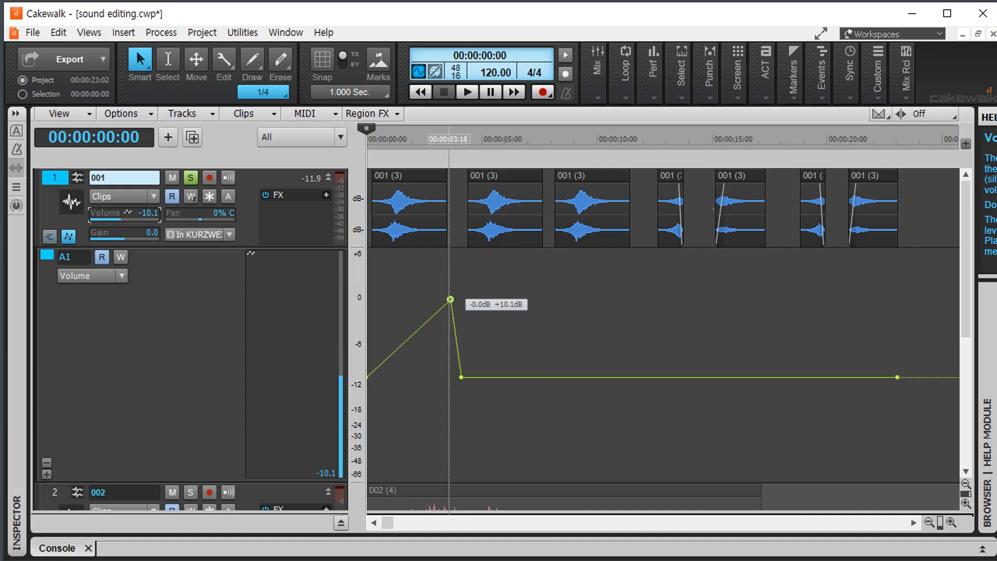
drag(450, 299, 450, 299)
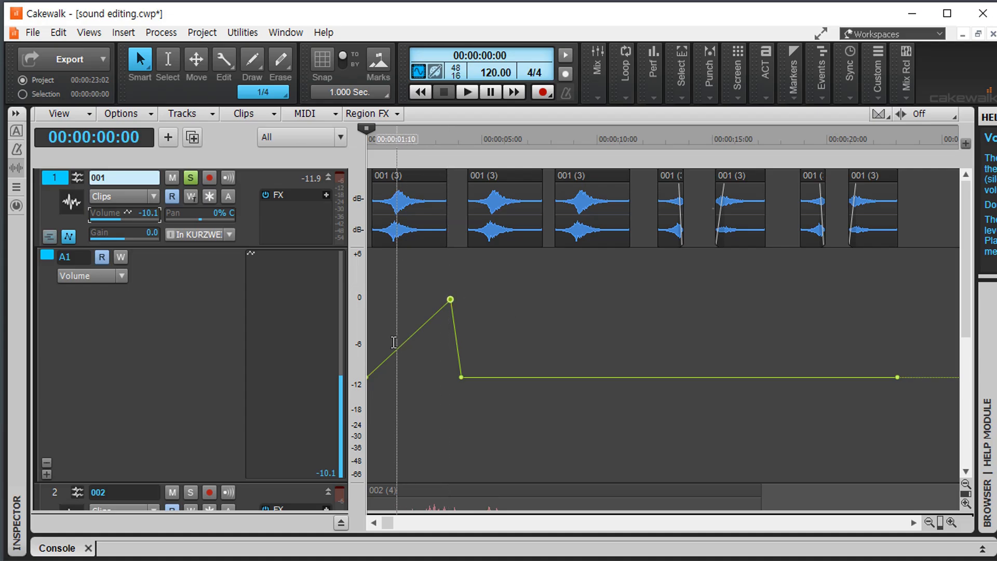
drag(368, 377, 368, 299)
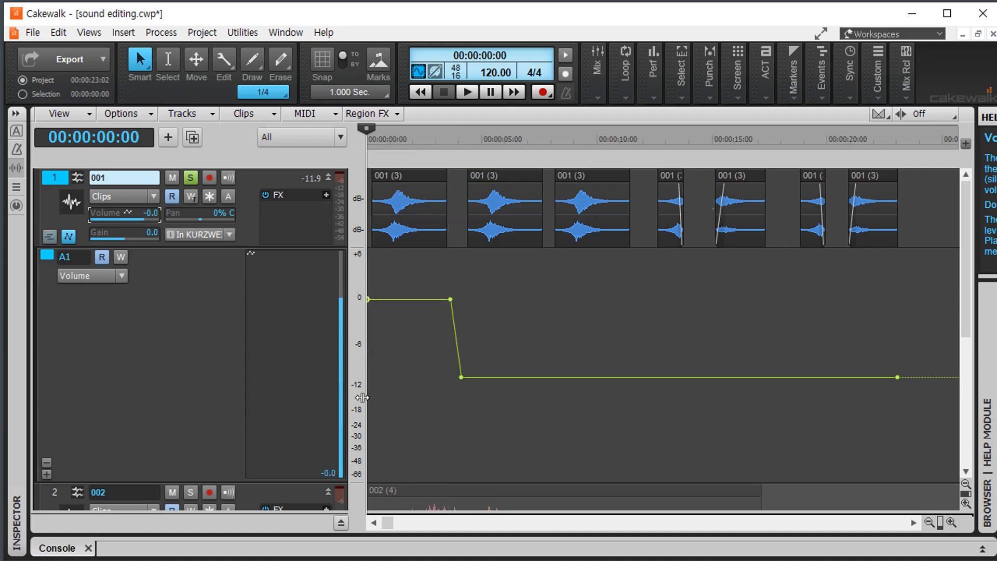
Add envelope nodes between the second and third clips and after the third, raising the volume over the third clip to about 0 dB.
click(539, 376)
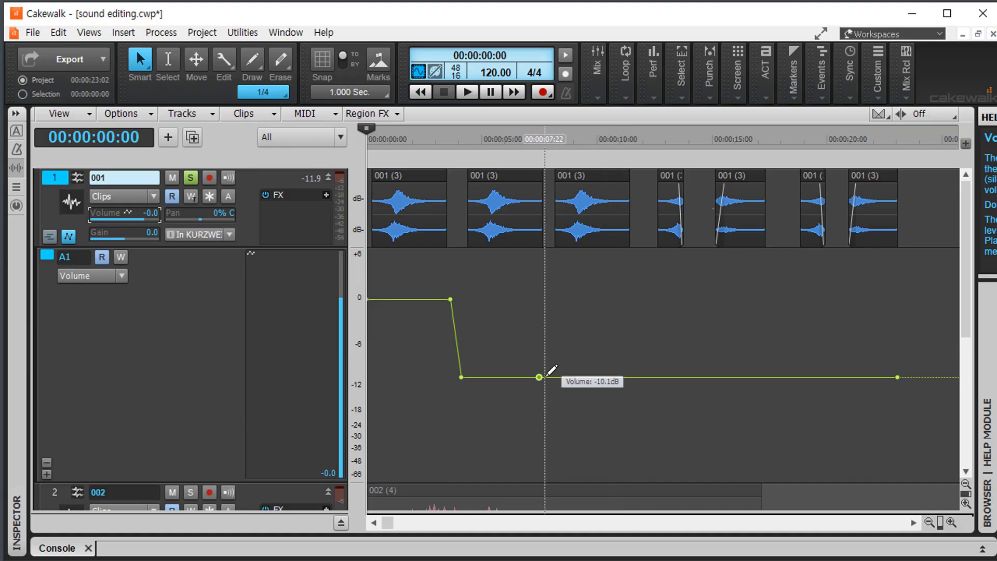
drag(551, 375, 552, 298)
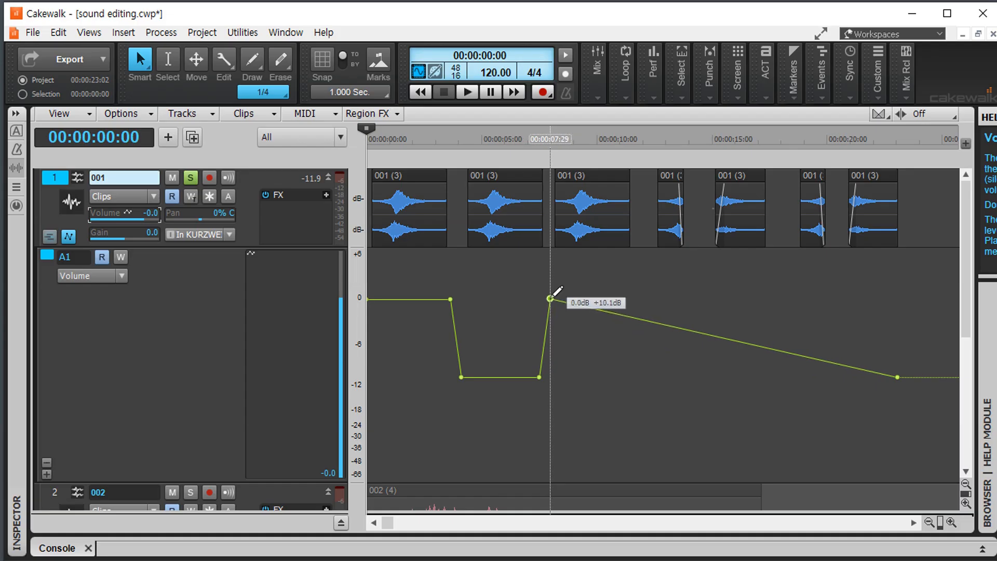
drag(645, 320, 648, 298)
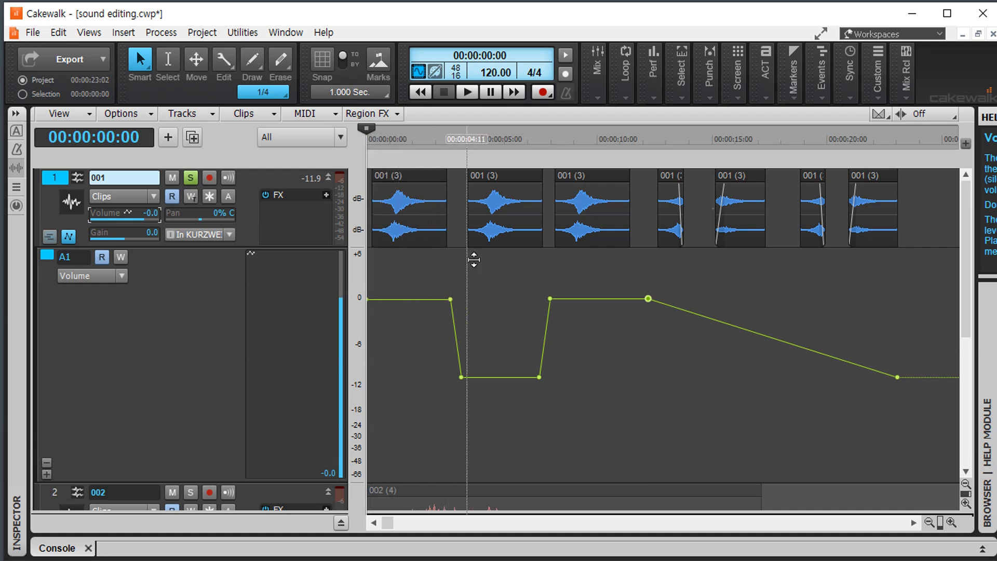
Shorten the automation lane, make track 001 taller, and play from the start through the third clip to hear the volume dip.
mouse_move(495, 374)
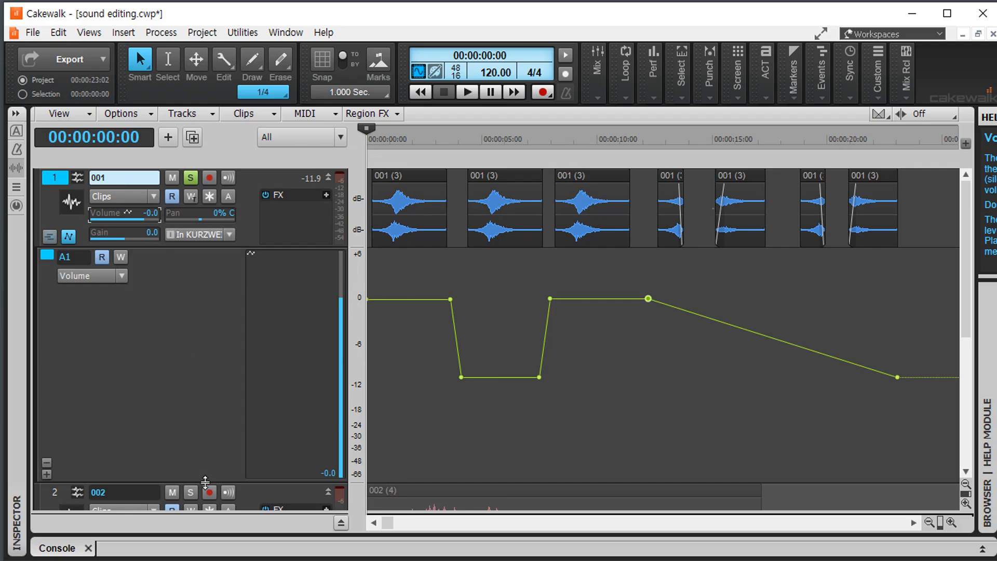
drag(205, 482, 208, 391)
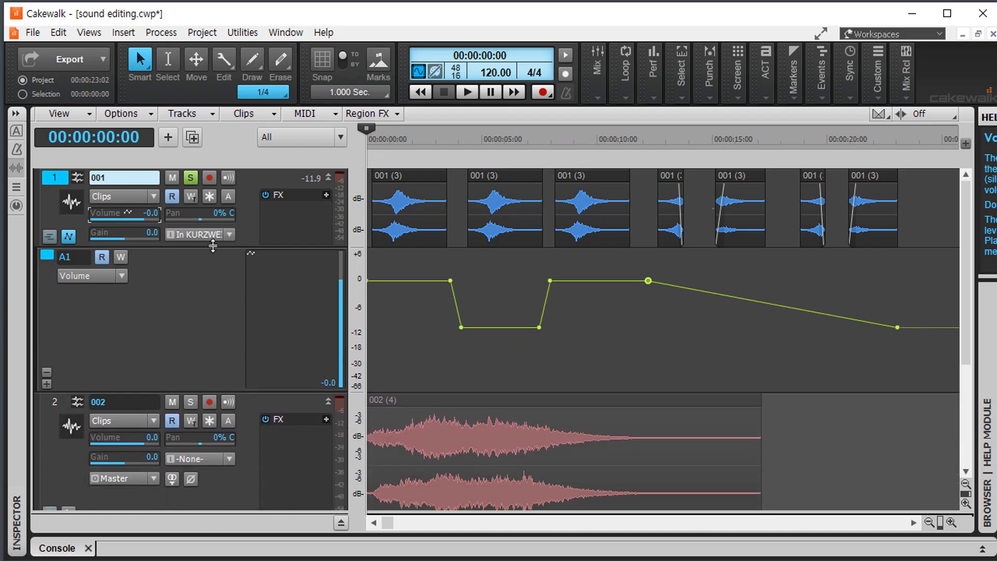
drag(213, 247, 213, 286)
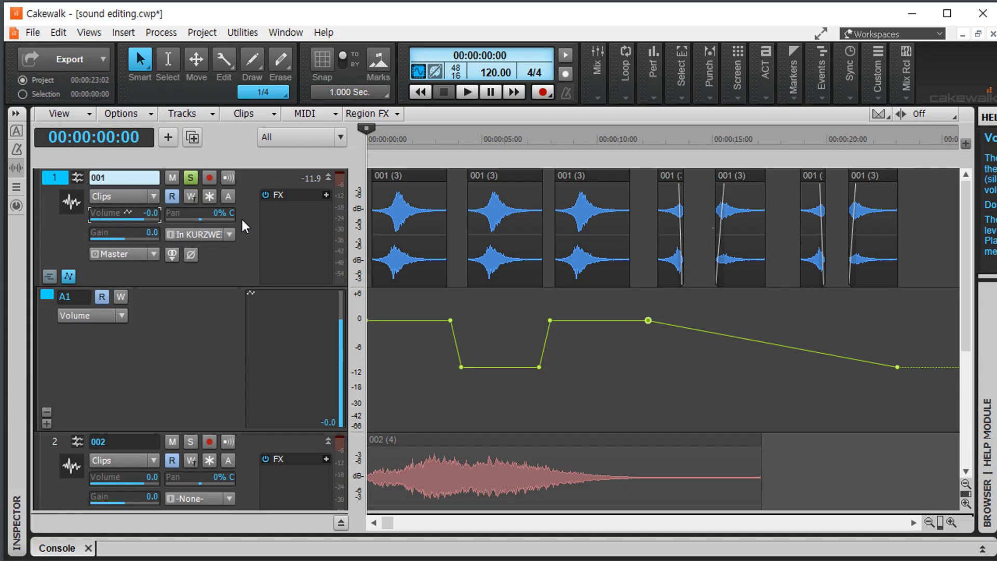
key(space)
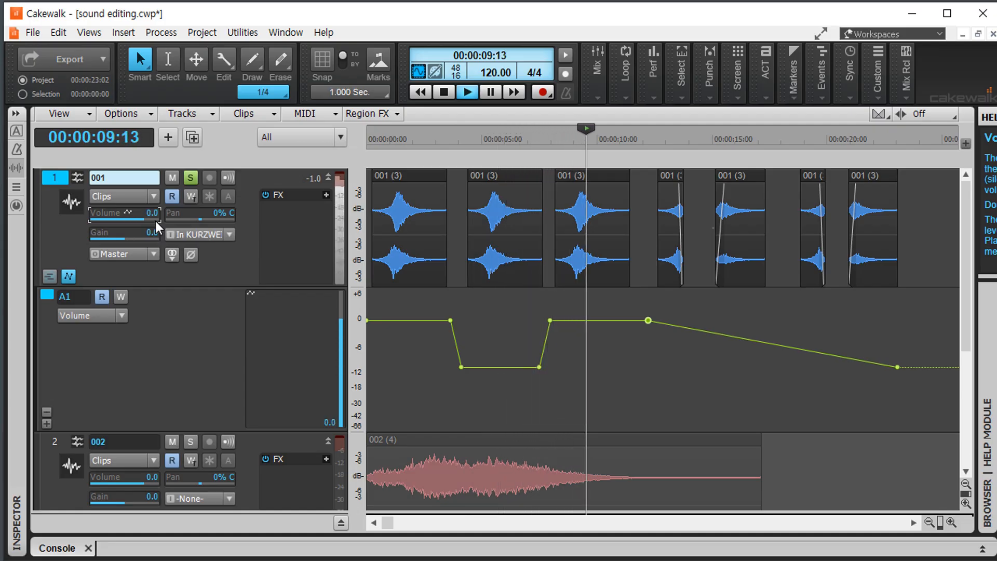
key(space)
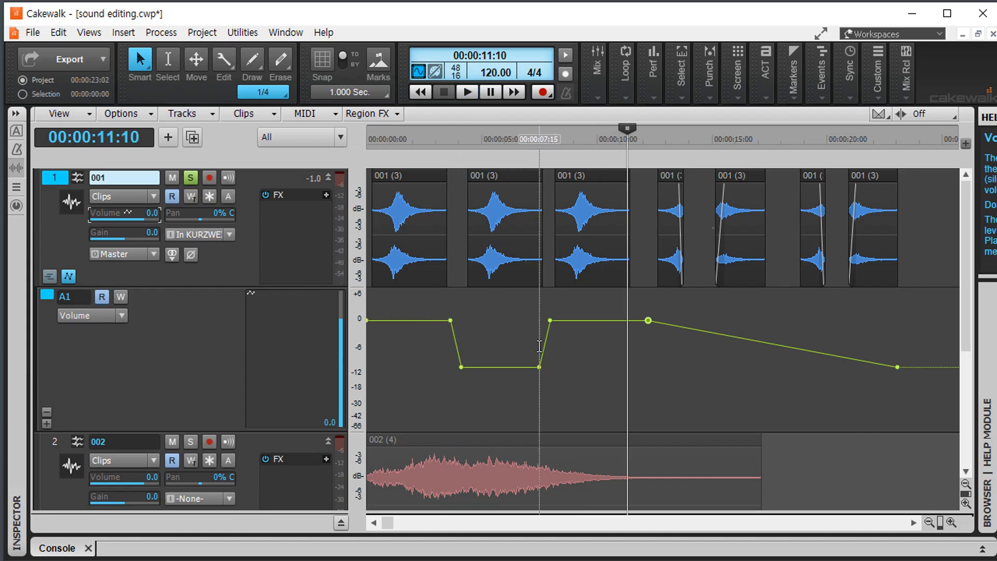
Slope the envelope from about 3.8 dB before the fourth clip to about -60 dB after the last, play it and return to the start.
double_click(648, 320)
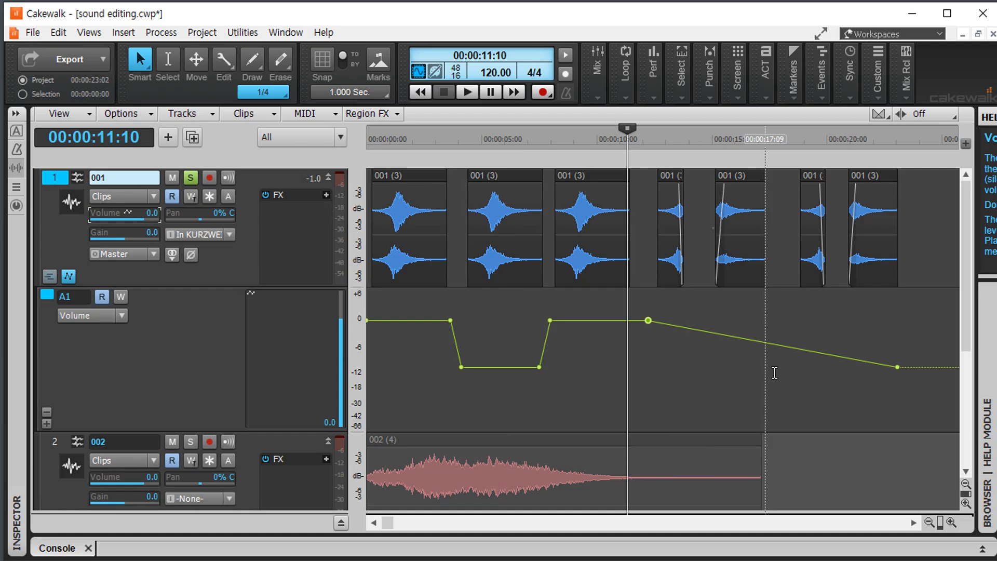
mouse_move(899, 368)
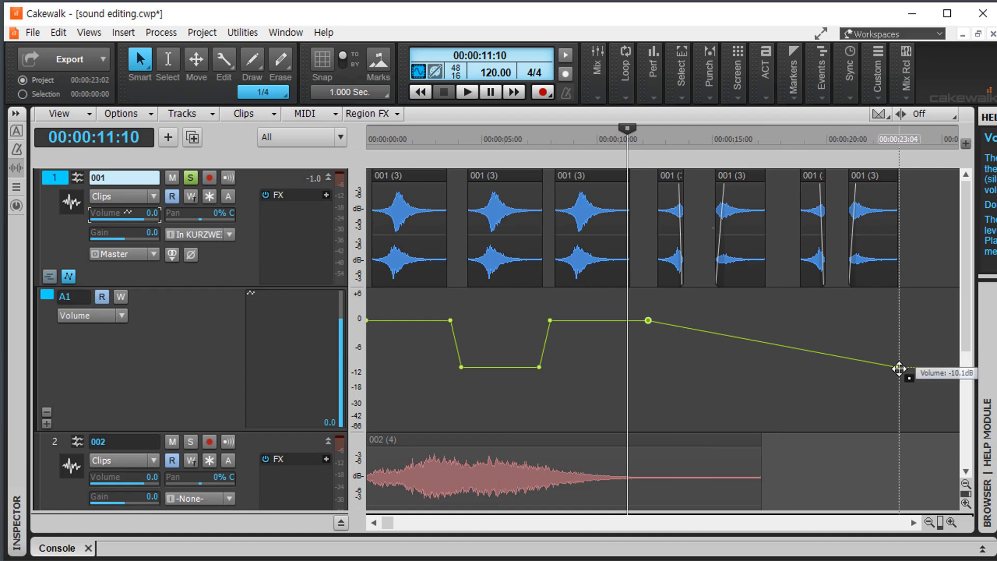
drag(899, 369, 912, 418)
drag(658, 322, 653, 304)
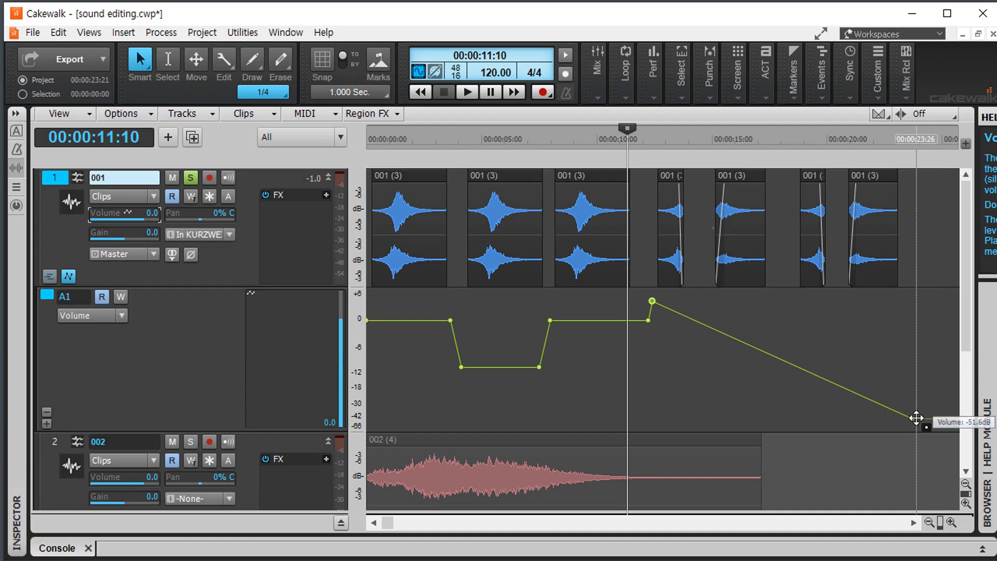
drag(912, 418, 913, 422)
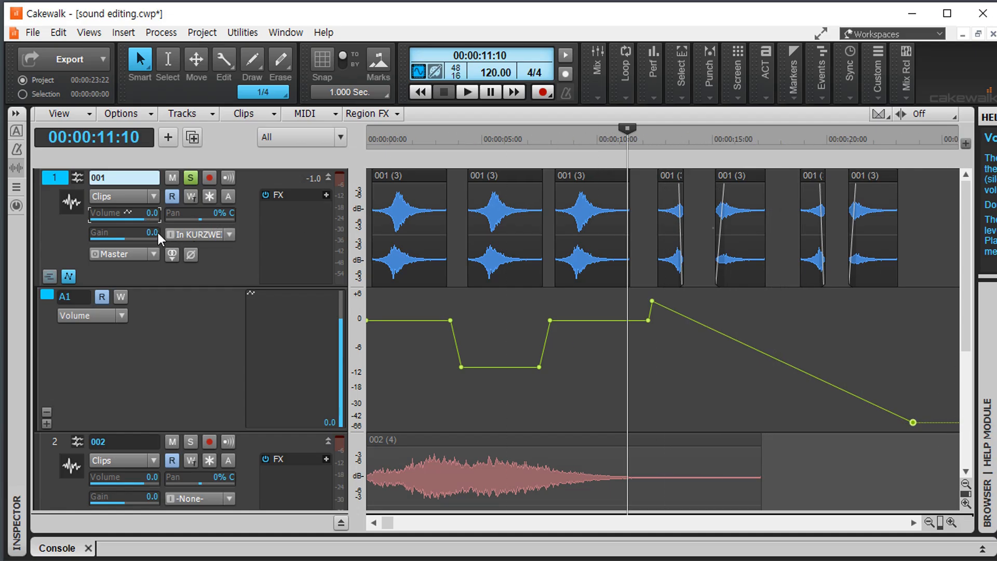
key(space)
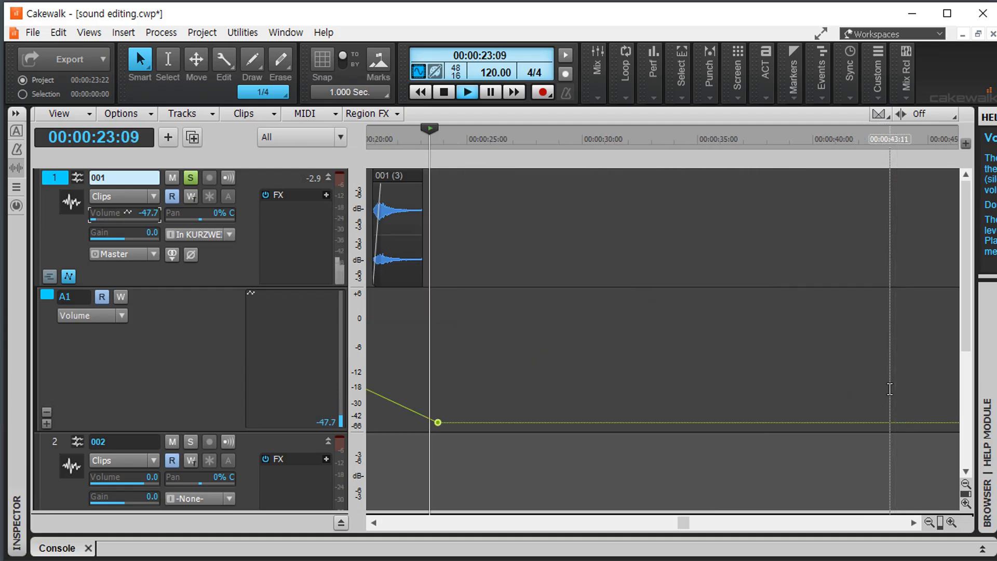
key(ctrl+Home)
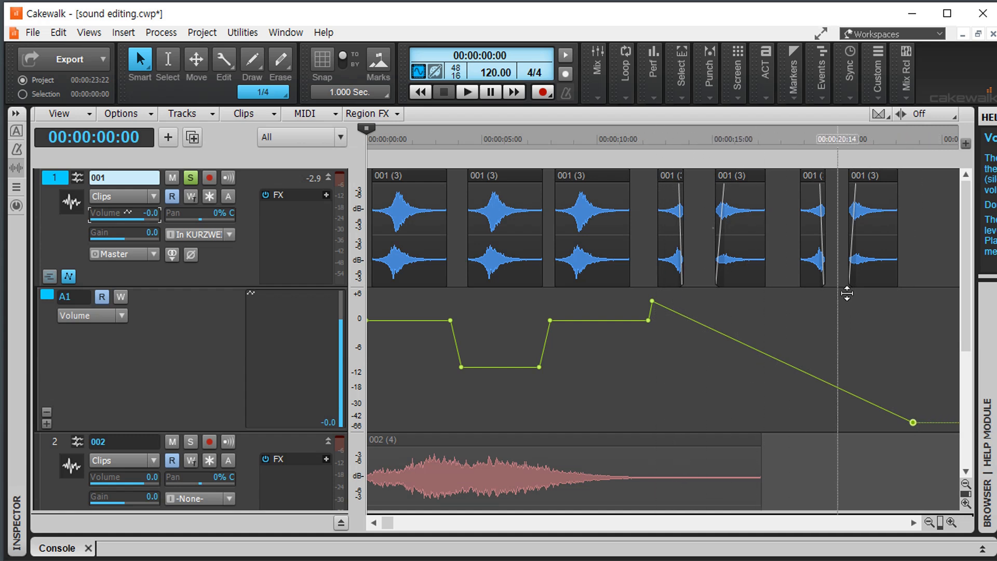
Change the falling envelope segment to Fast Curve and play it from 00:00:12:14.
right_click(729, 334)
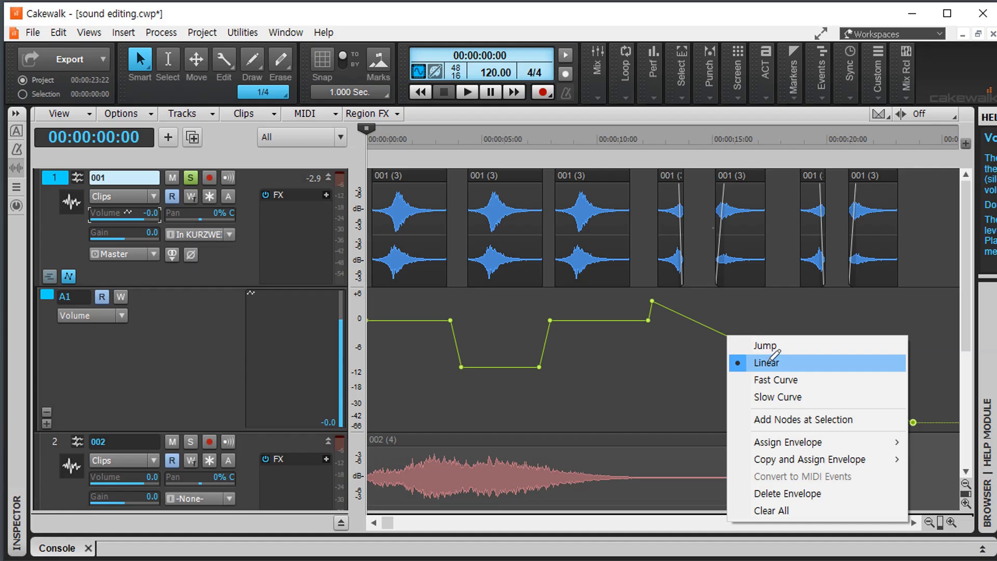
click(774, 380)
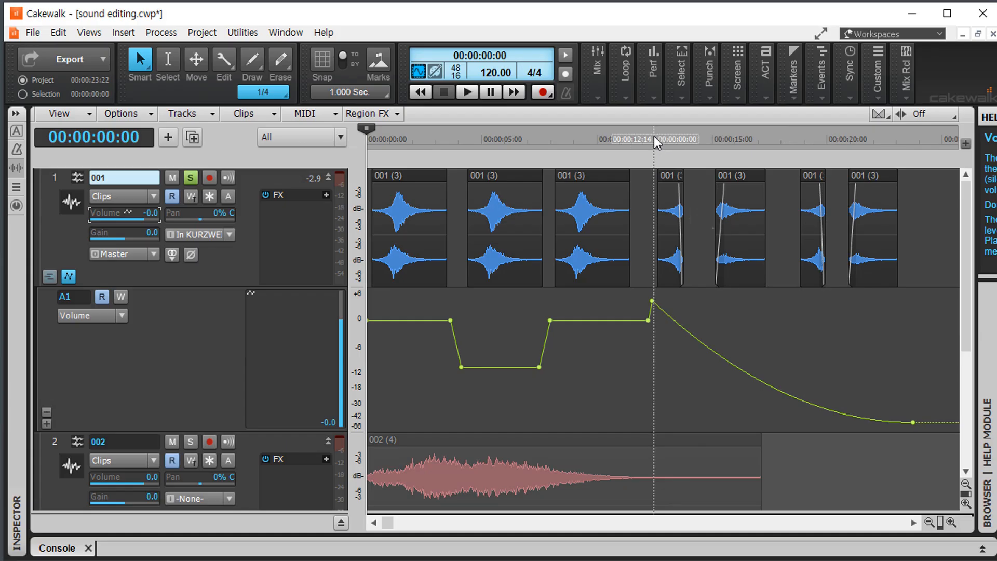
click(654, 138)
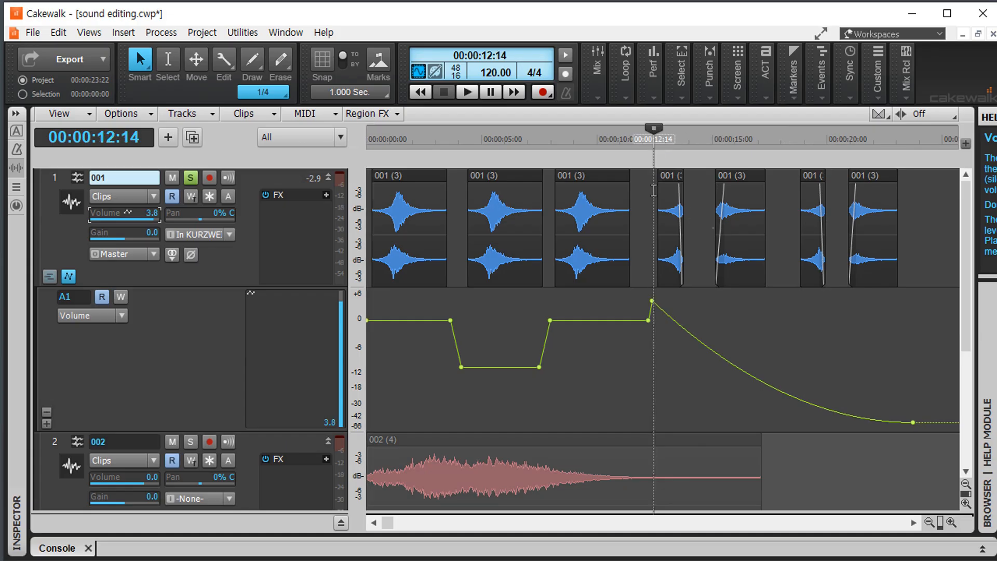
key(space)
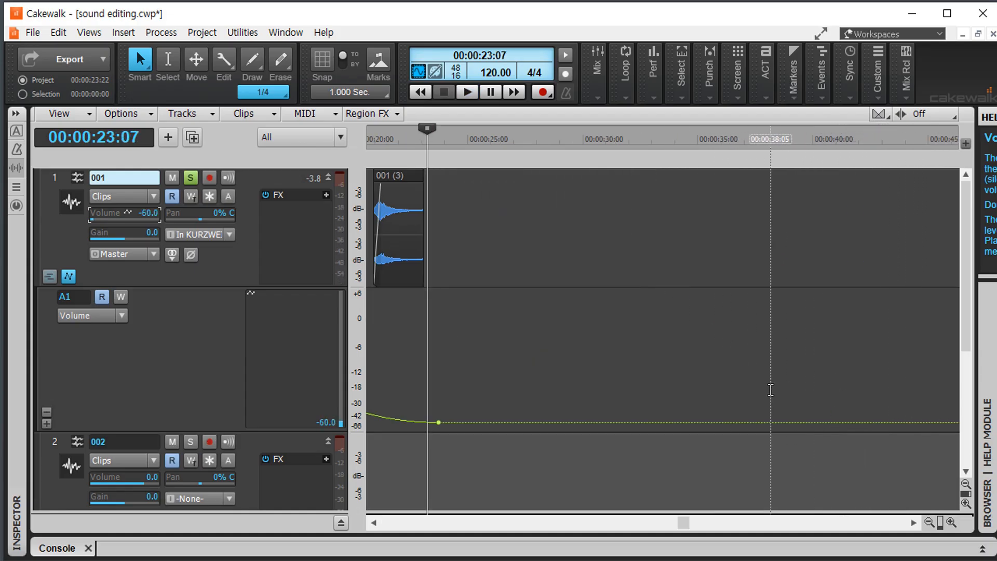
Change the shape of the falling volume envelope segment to Slow Curve.
mouse_move(730, 349)
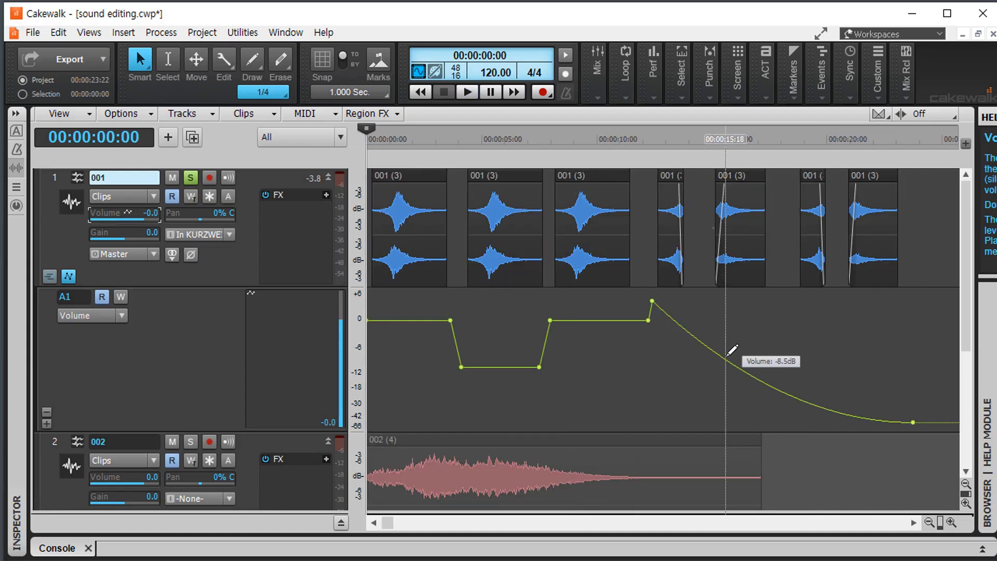
right_click(726, 356)
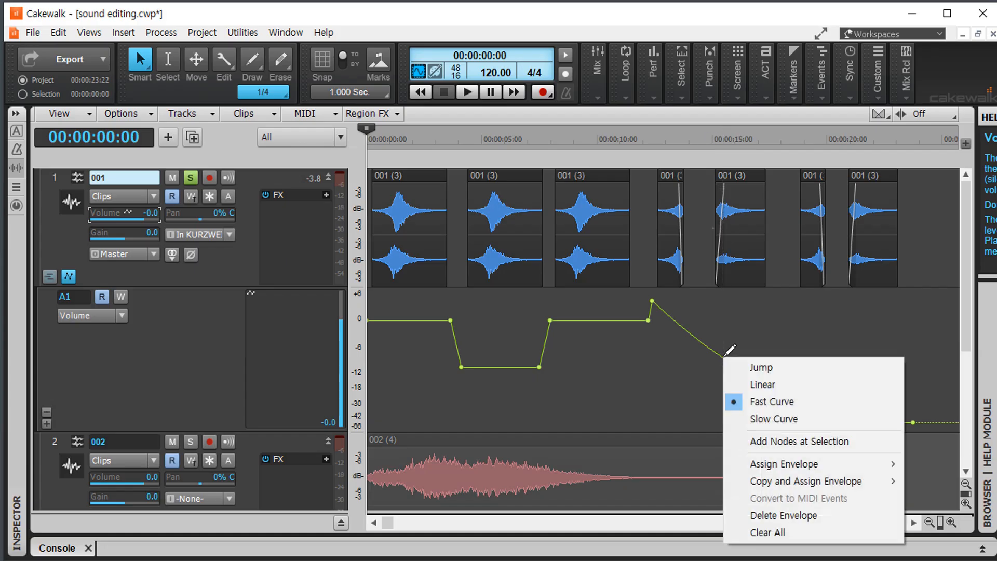
click(774, 419)
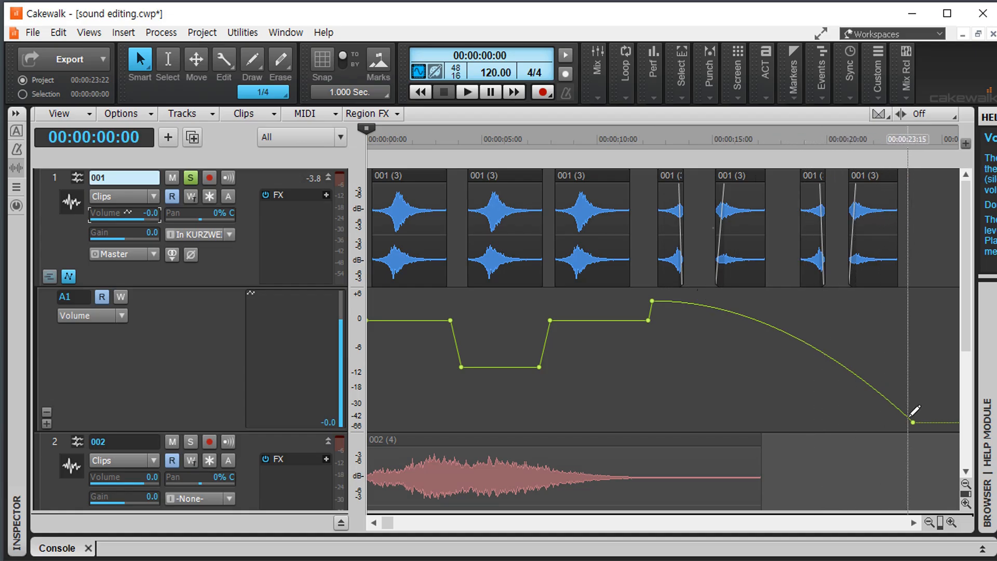
Play the Slow Curve volume fade from 00:00:12:13 and change the falling envelope segment back to Linear.
click(653, 144)
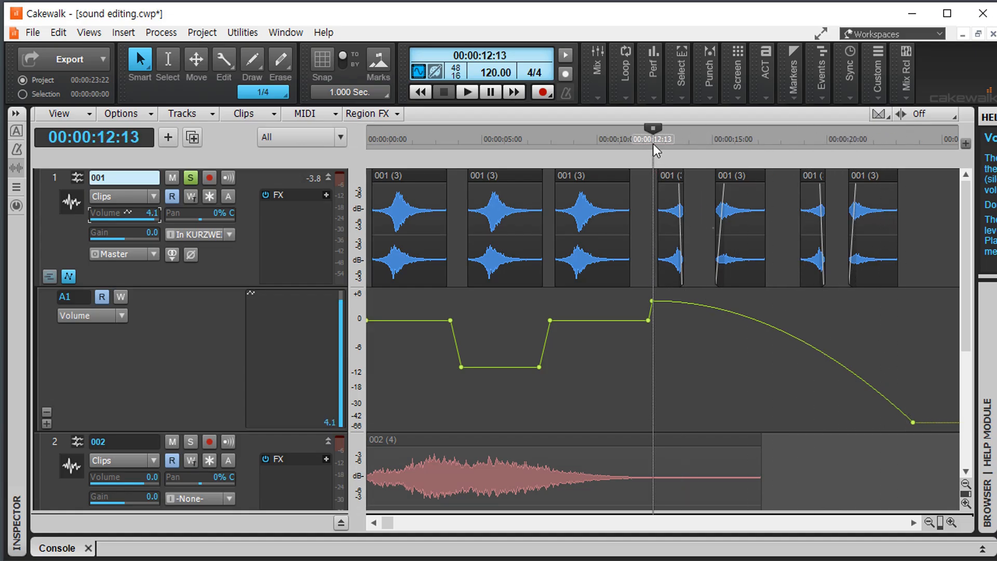
key(space)
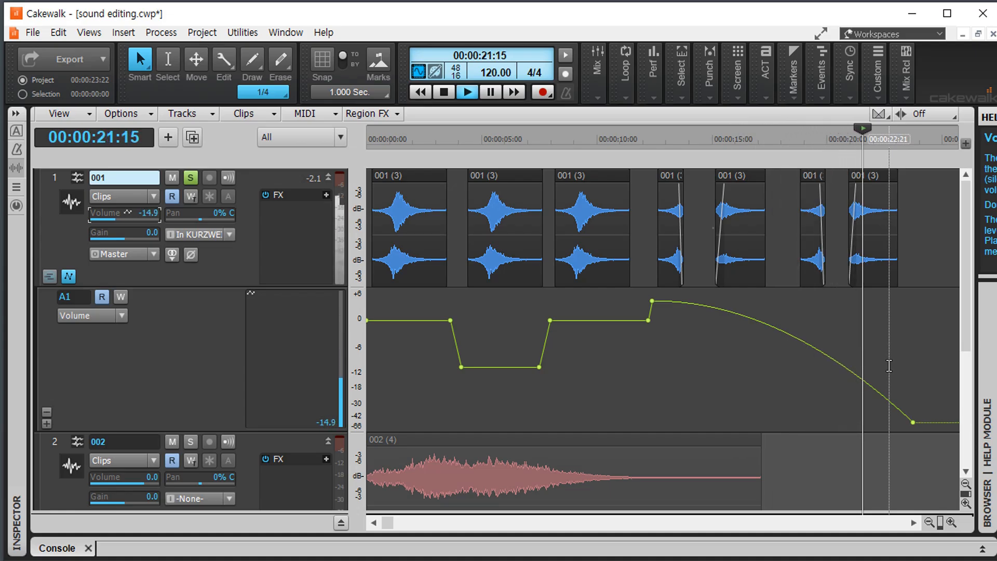
right_click(765, 321)
click(803, 351)
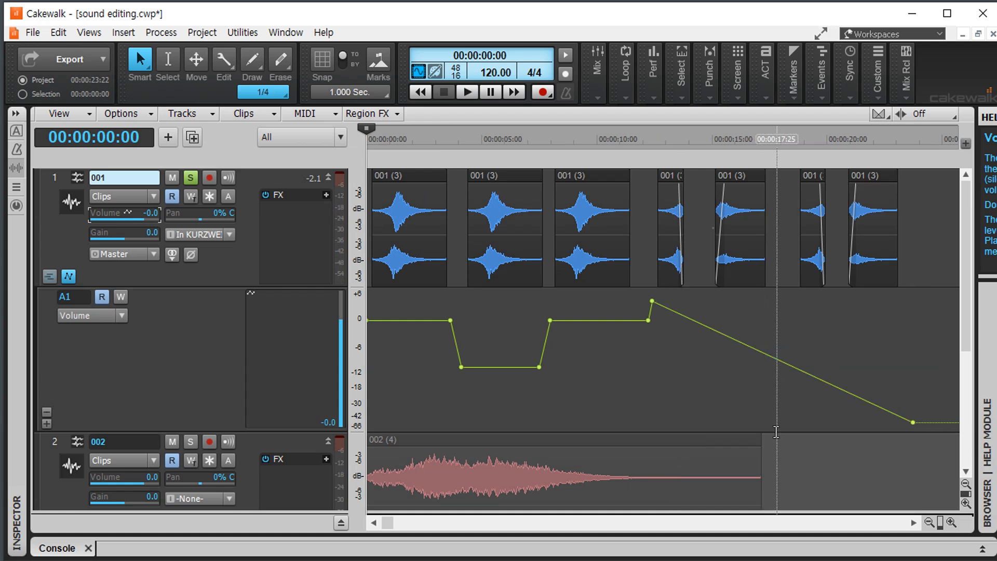
Nudge the envelope's peak node before the fourth clip upward, and toggle track 001's automation lane off and on.
mouse_move(653, 297)
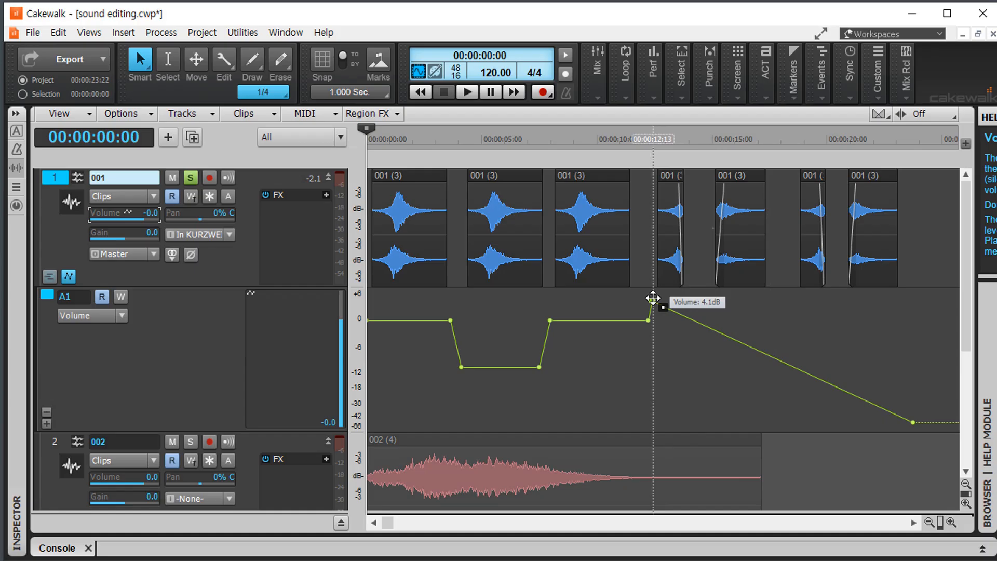
drag(653, 298, 654, 291)
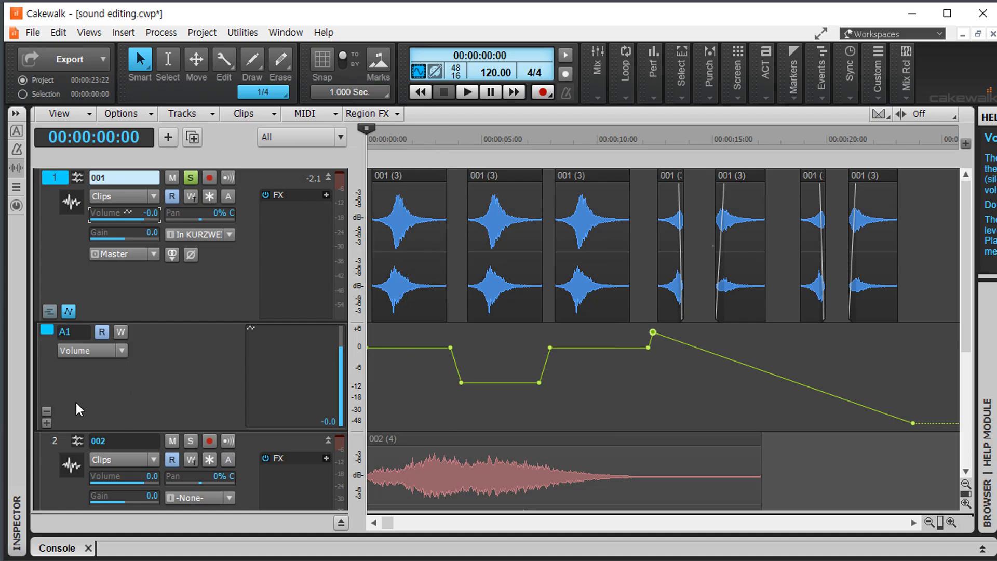
click(71, 310)
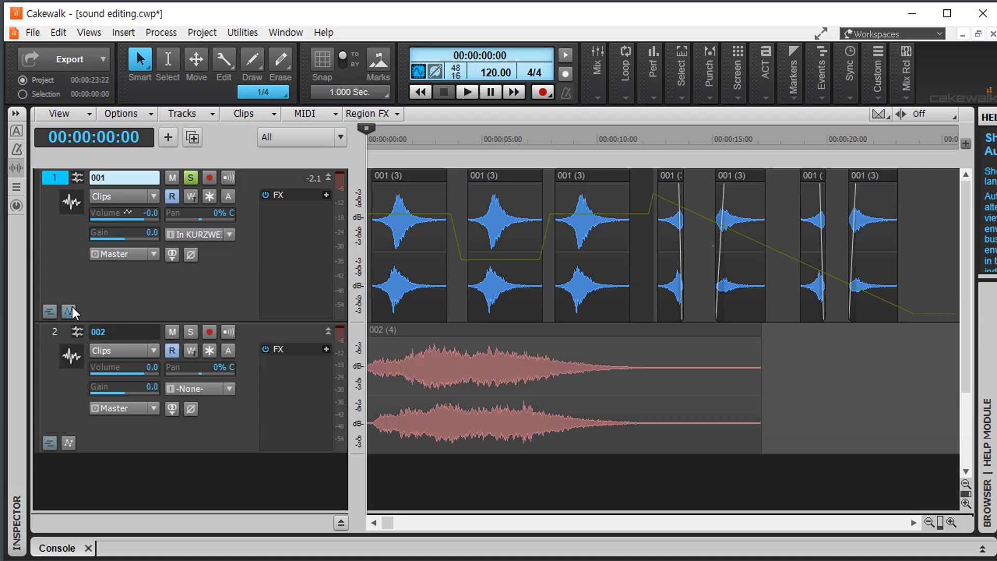
click(71, 310)
click(71, 311)
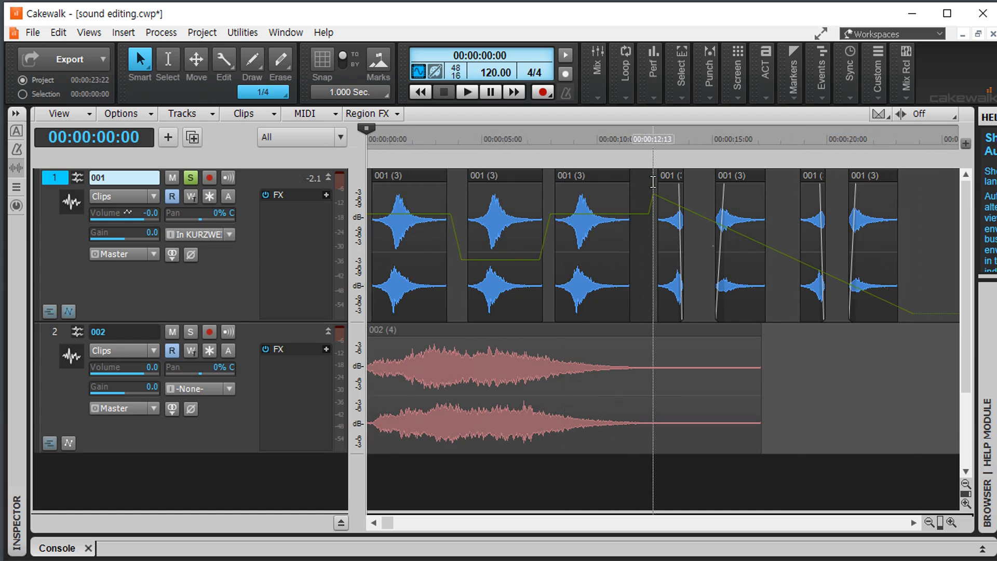
click(70, 313)
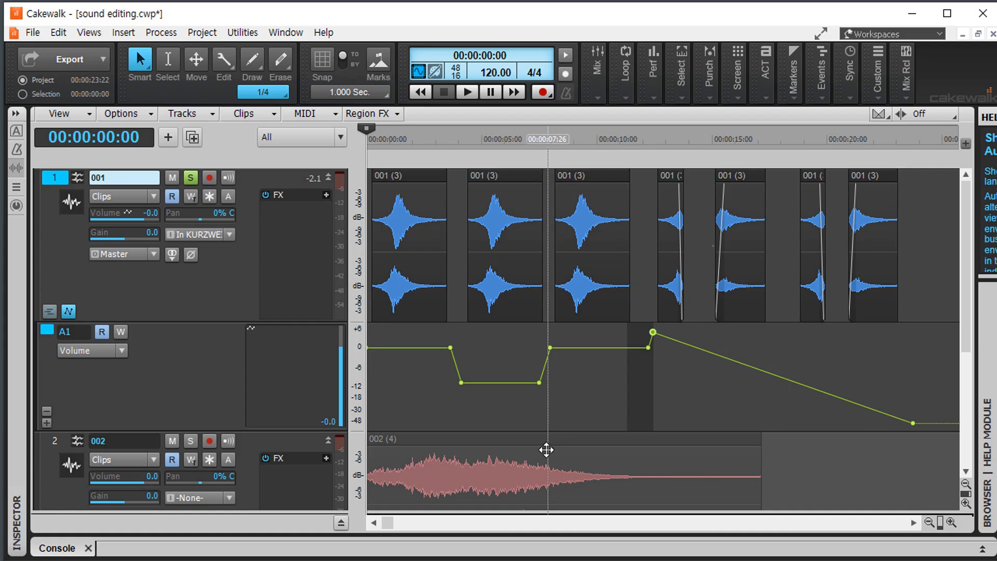
Delete the volume envelope of track 001 and play the track from the start through the second clip.
right_click(401, 343)
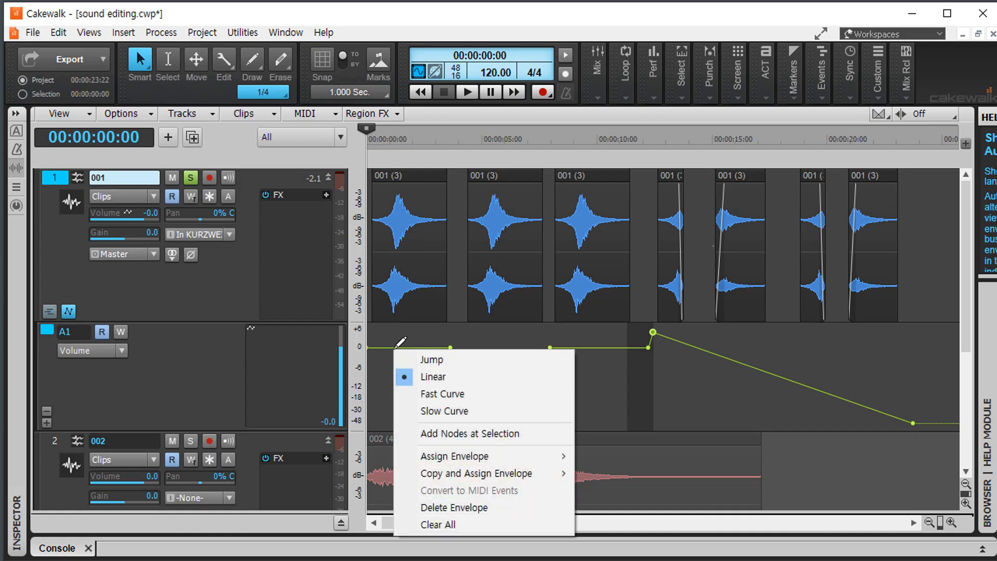
click(464, 506)
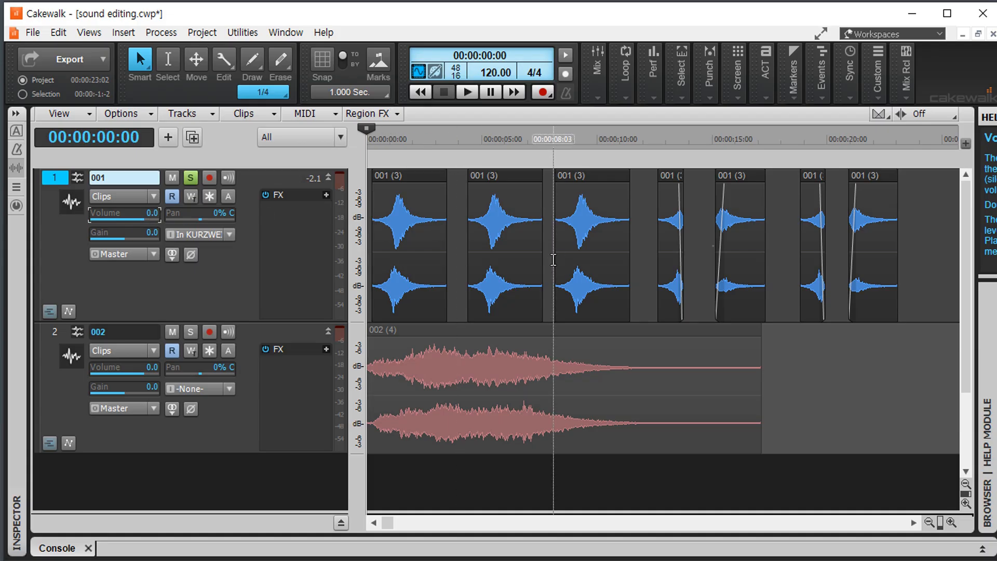
key(space)
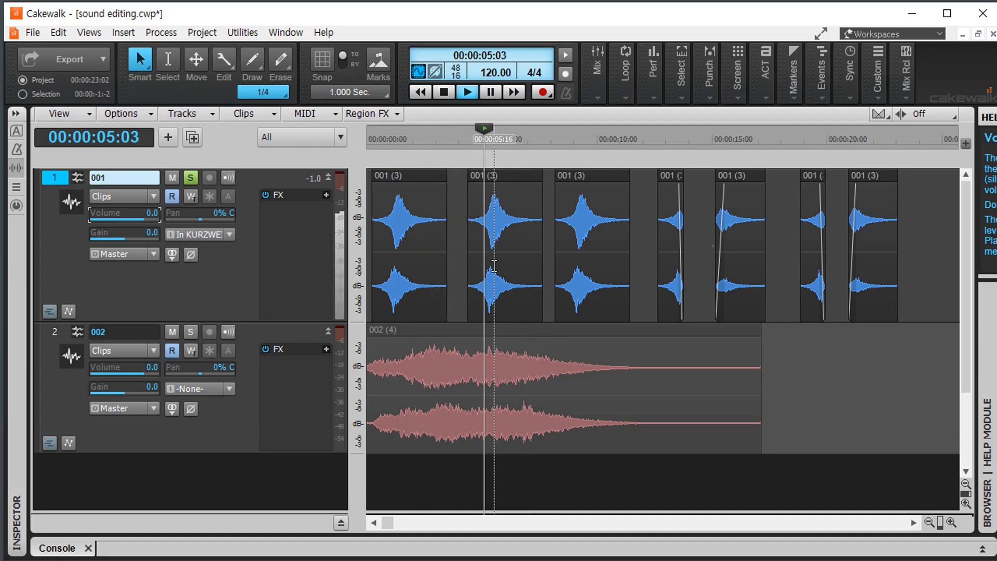
key(space)
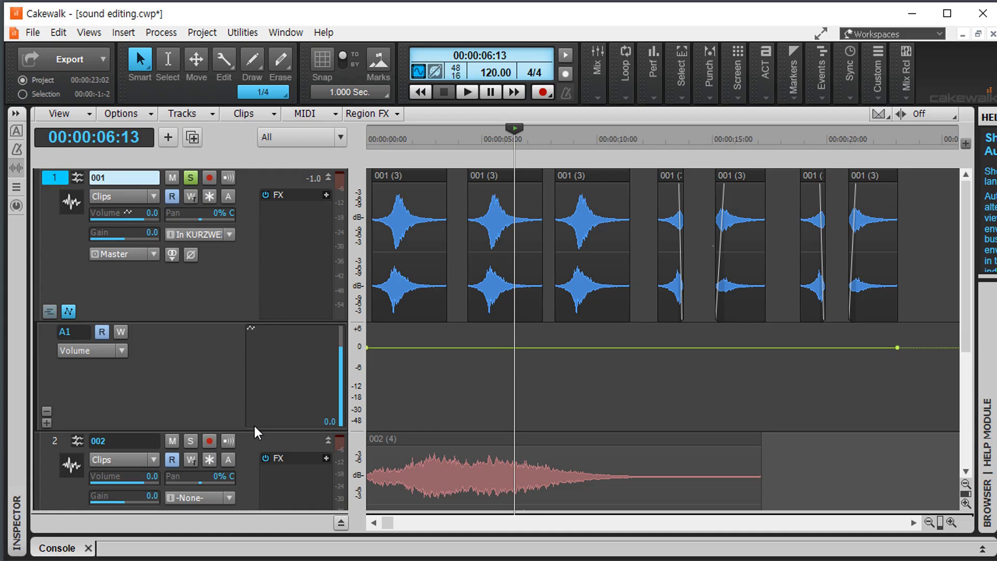
In an enlarged Volume automation lane for track 001, shape an envelope dip to about -11.3 dB around the second clip.
drag(292, 324, 296, 295)
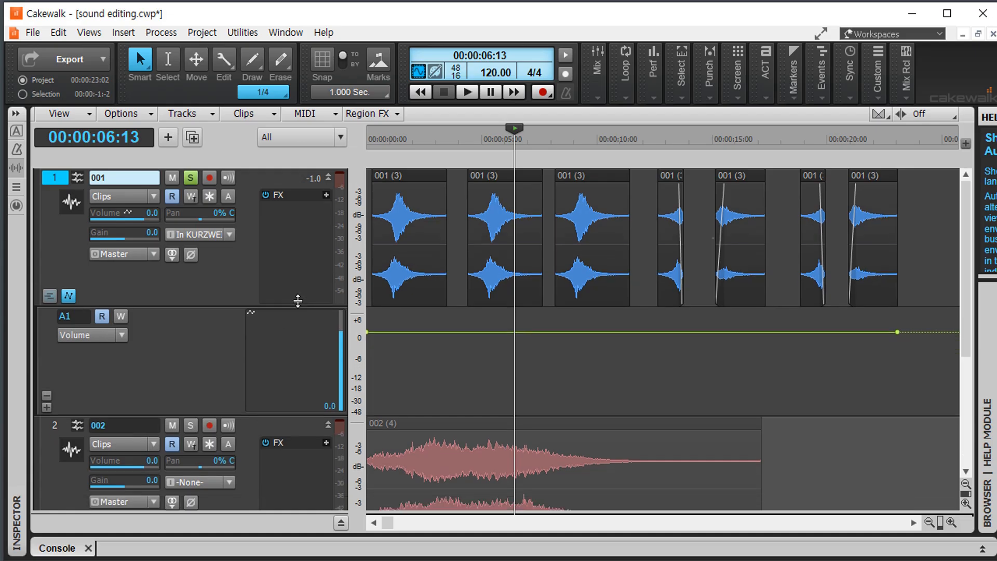
drag(301, 398, 301, 466)
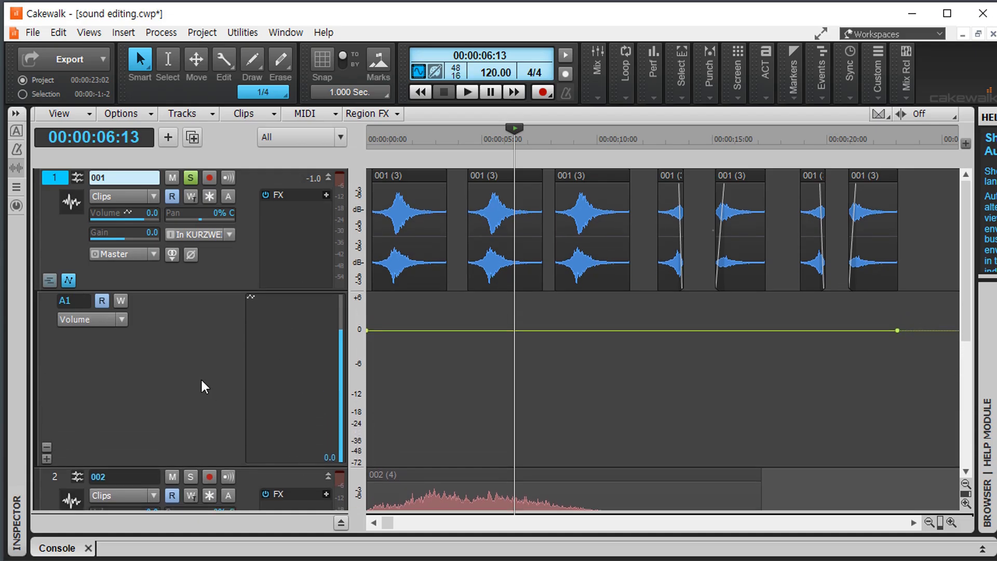
click(121, 320)
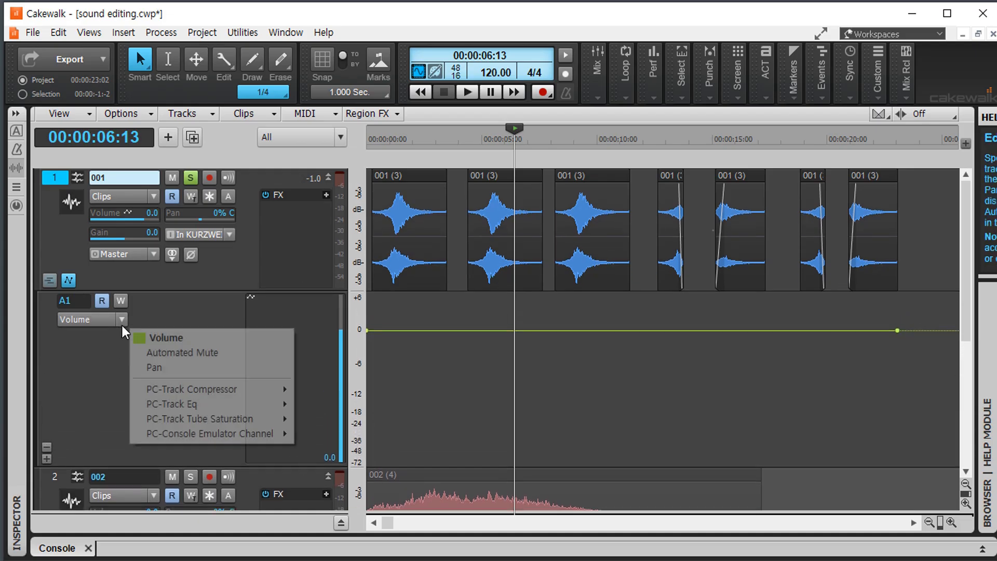
click(148, 337)
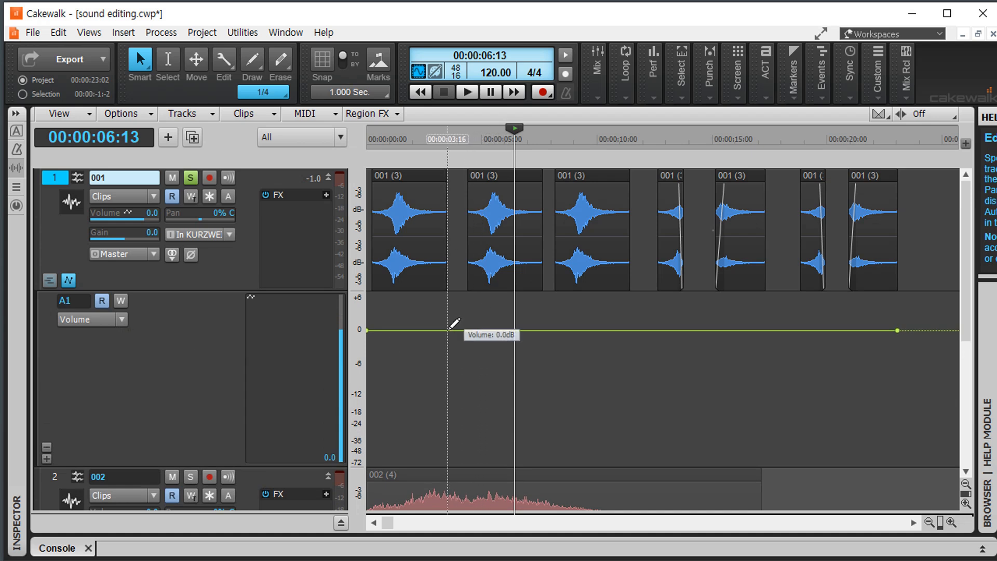
click(447, 331)
drag(452, 330, 546, 325)
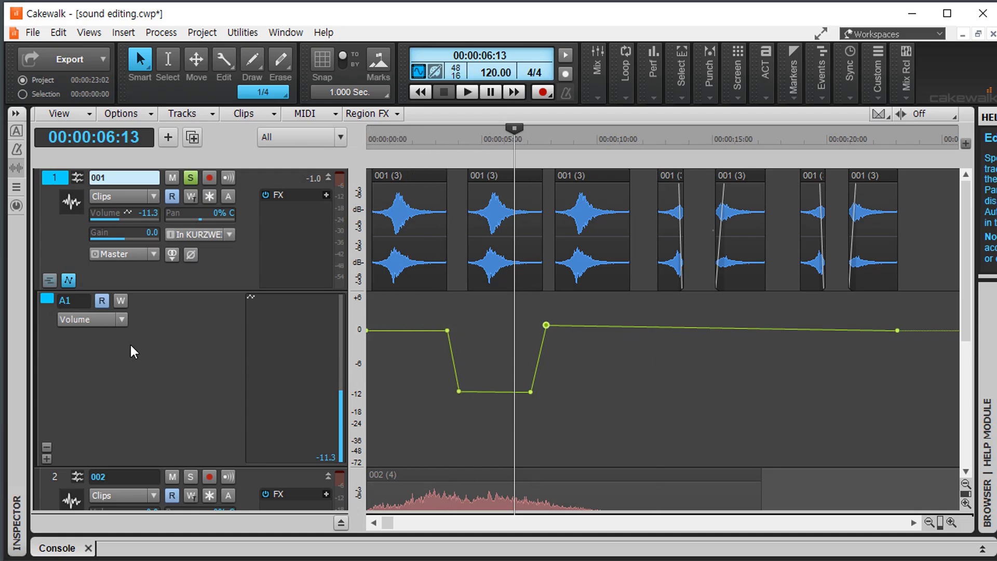
Examine which parameters track 001's automation lane can control, and make the lane slightly shorter.
click(123, 319)
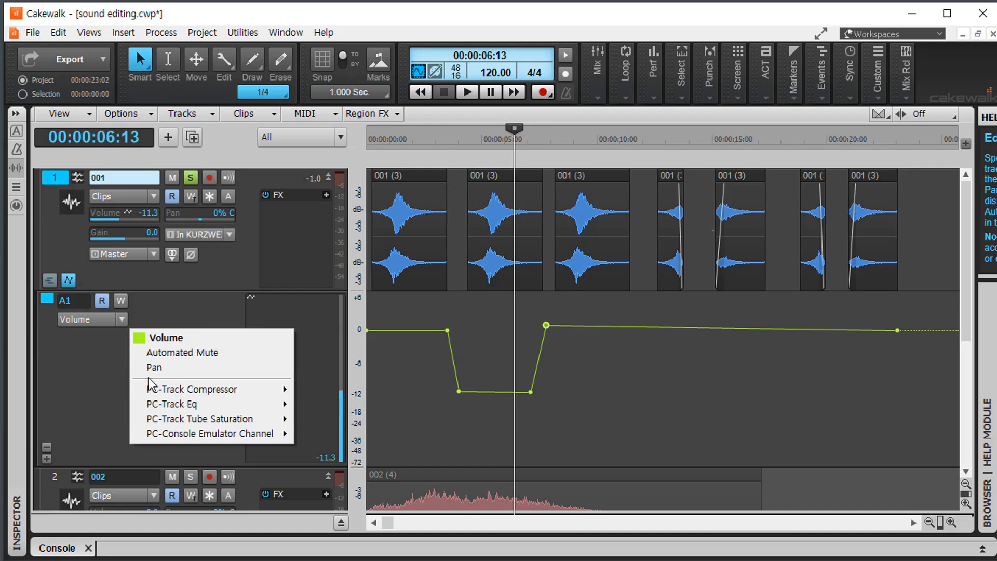
click(112, 376)
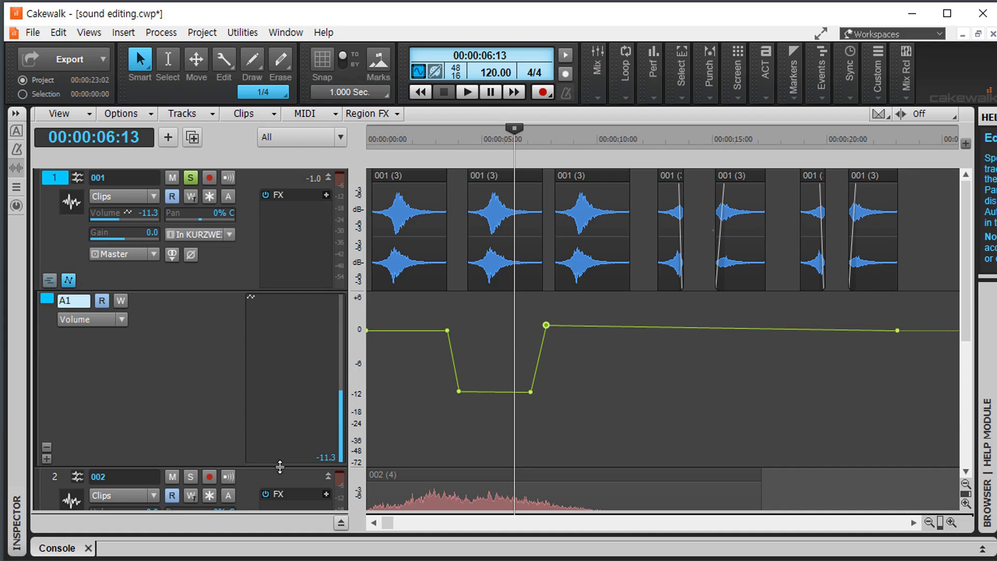
drag(278, 463, 278, 409)
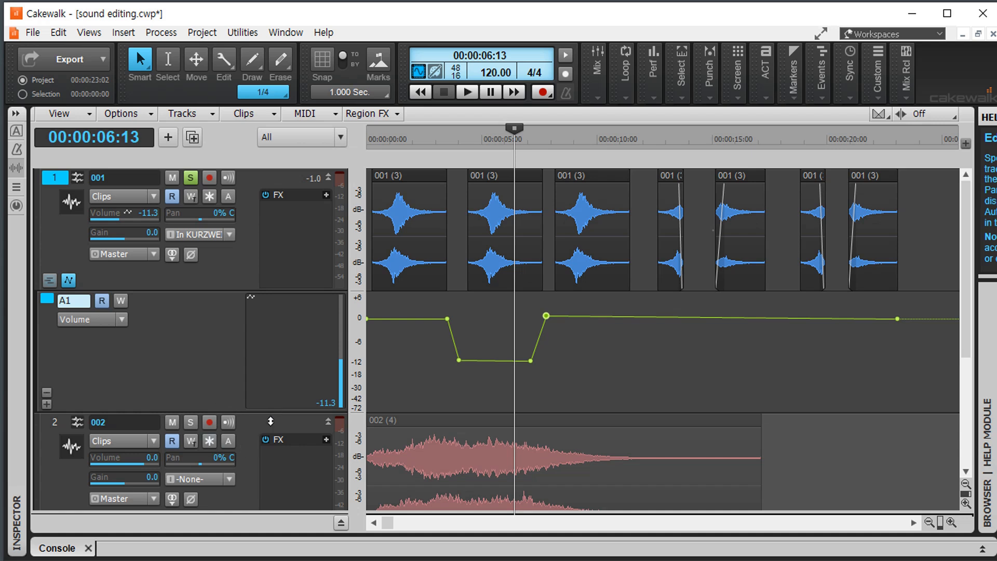
drag(271, 422, 270, 446)
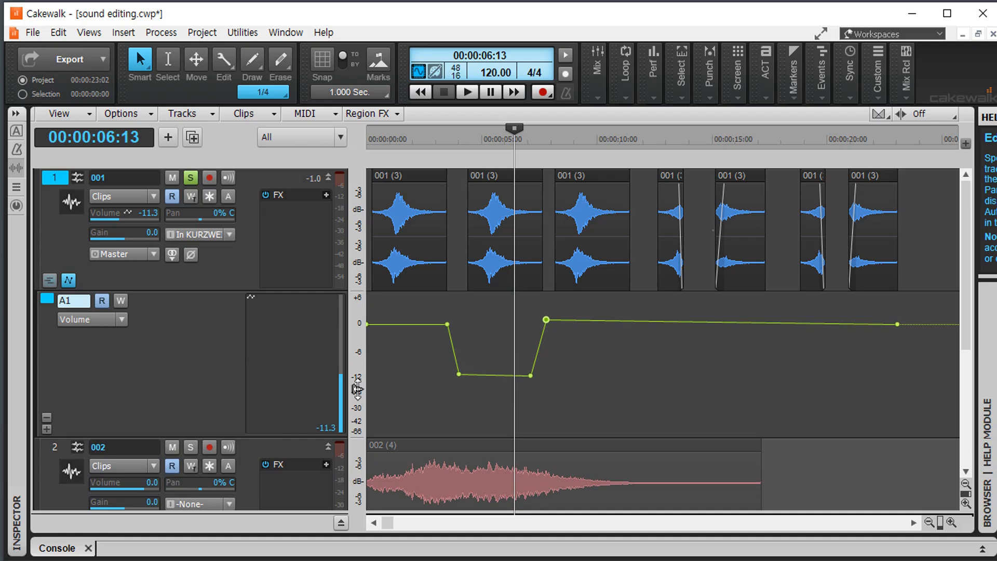
Delete the volume envelope of track 001, reset the track's volume to 0.0 and return to the project start.
right_click(403, 322)
click(438, 484)
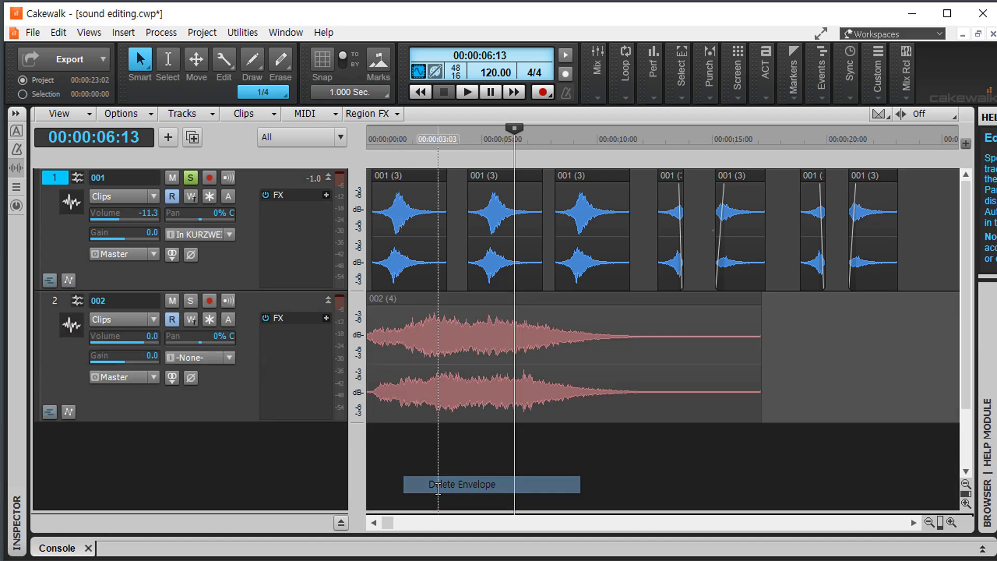
mouse_move(158, 214)
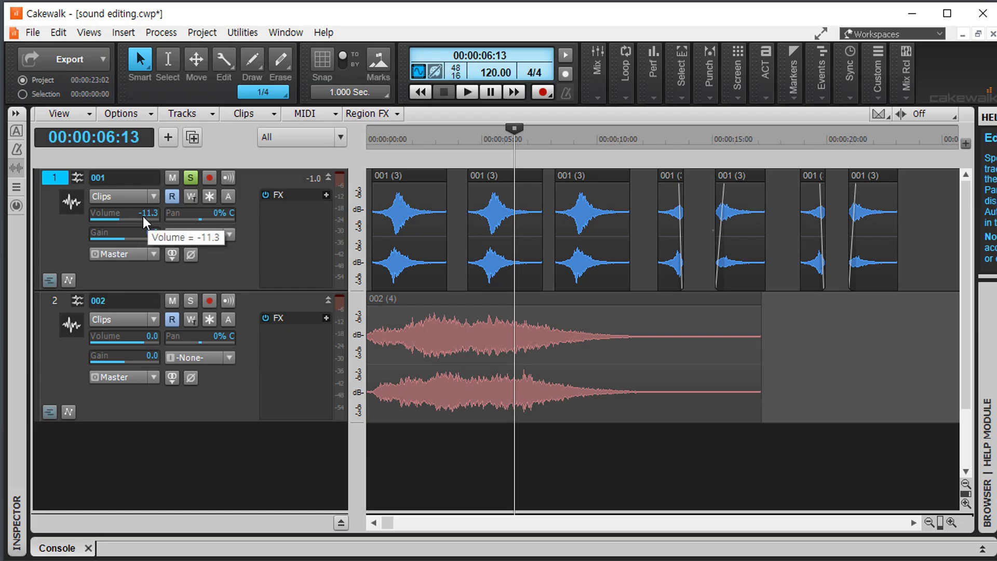
double_click(143, 216)
key(w)
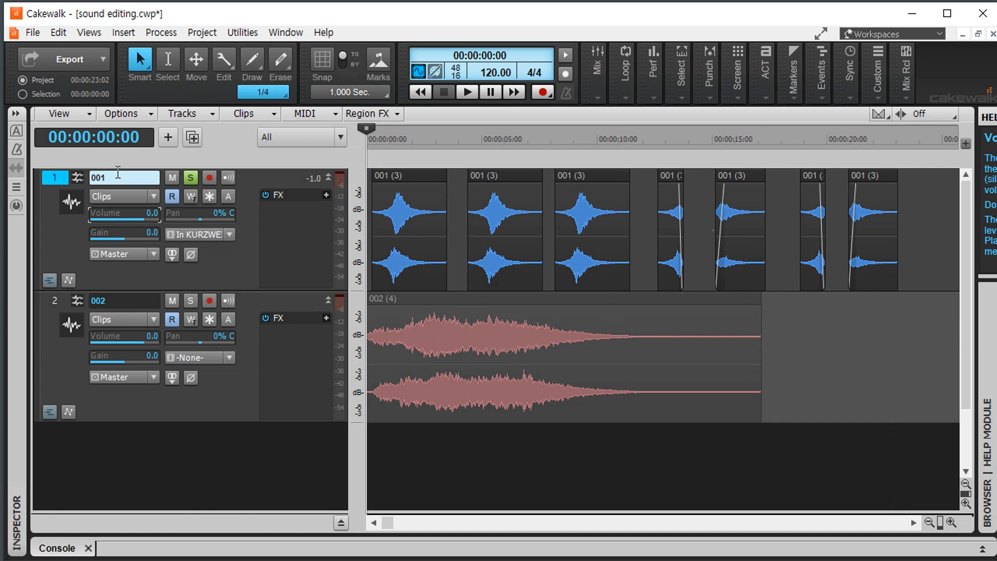
Save the project under its existing name.
click(26, 32)
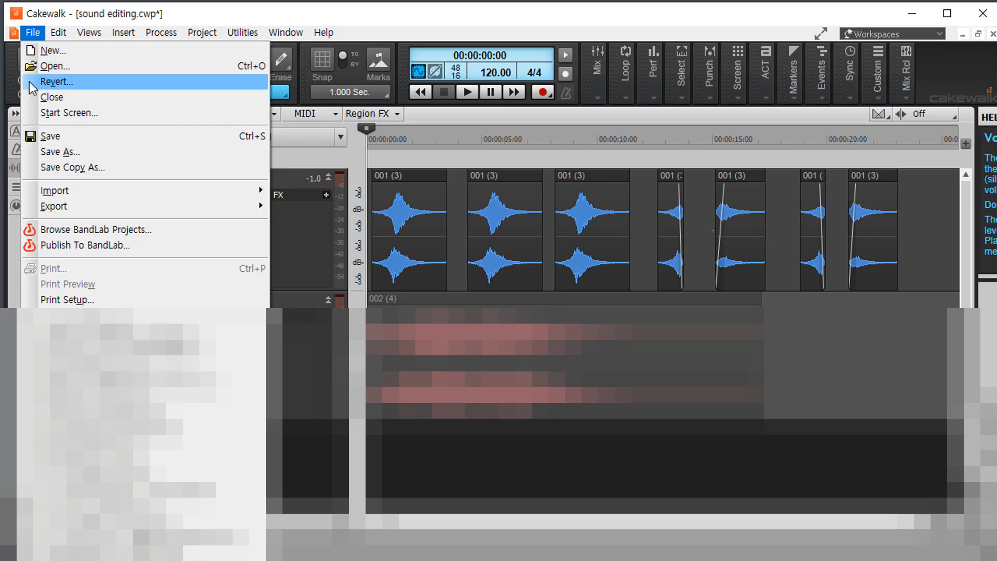
click(42, 138)
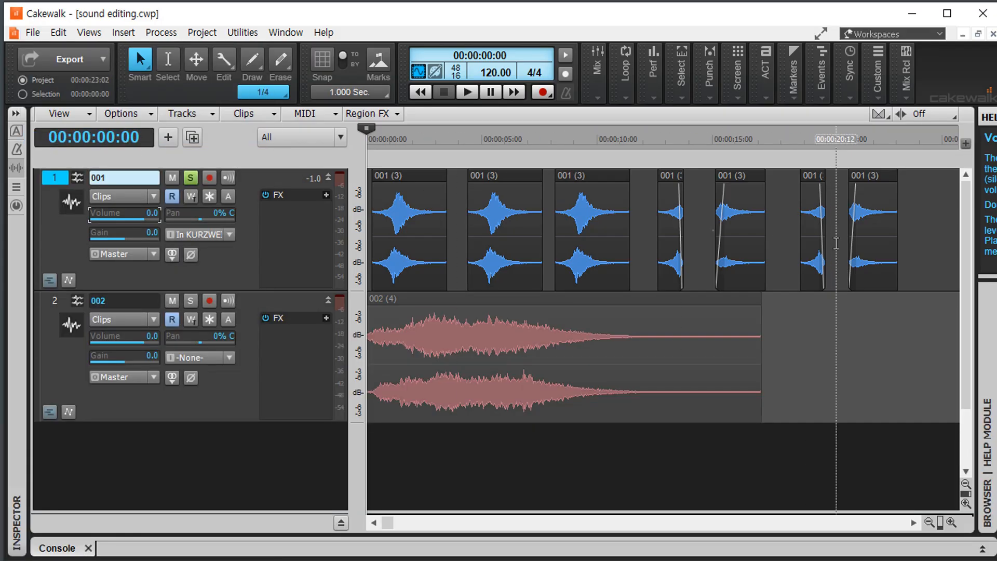
Copy the second clip of track 001 to about 00:00:24, behind the last clip, and save the project again.
click(934, 529)
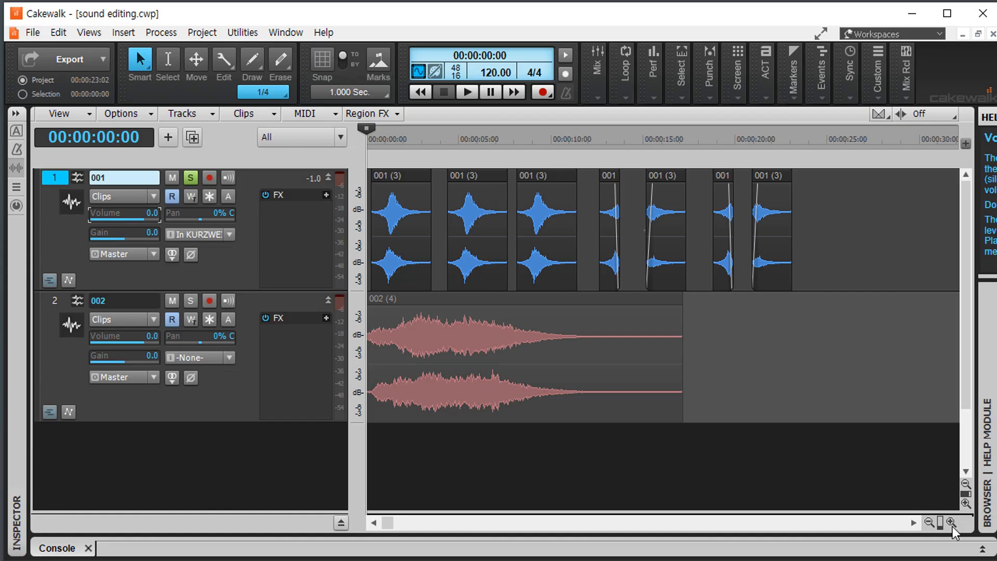
click(929, 523)
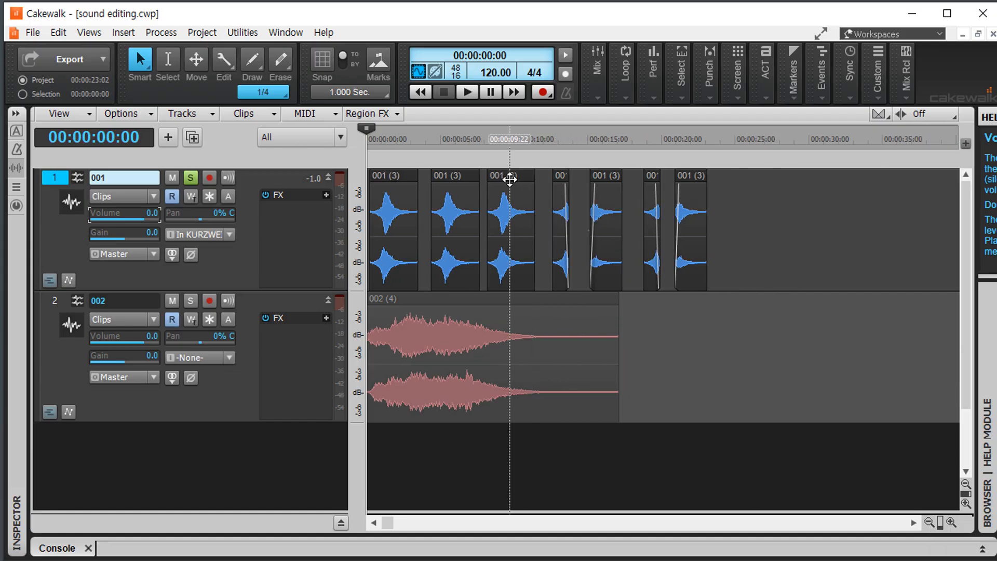
click(452, 175)
drag(452, 175, 744, 175)
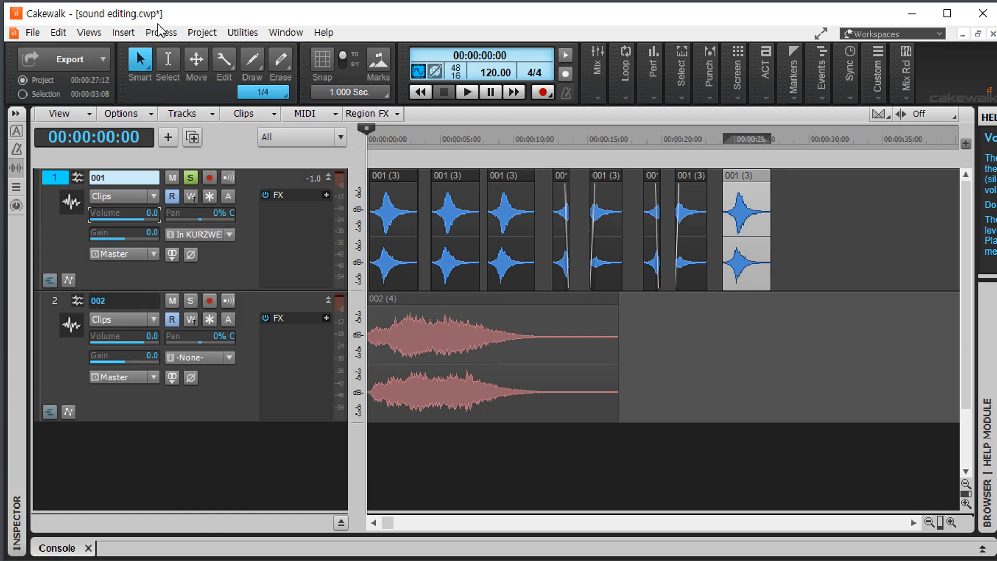
click(36, 36)
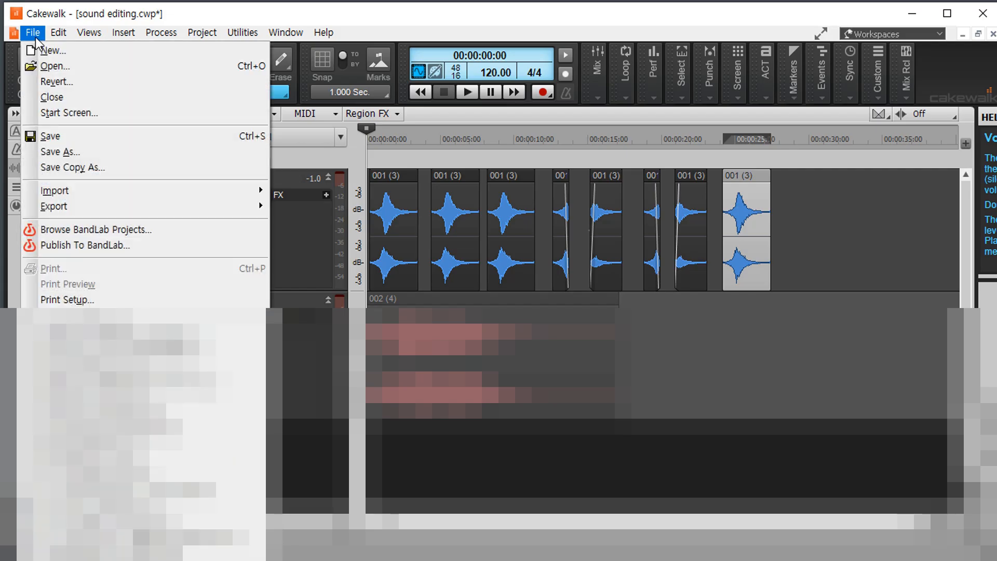
click(51, 137)
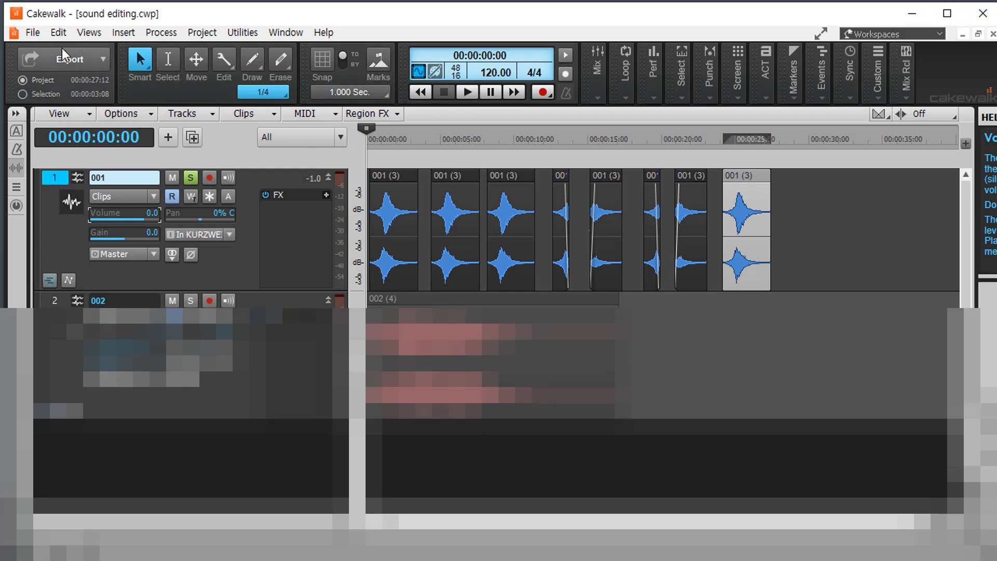
Close Cakewalk and open the "sound editing" project folder from the desktop.
click(33, 33)
click(32, 33)
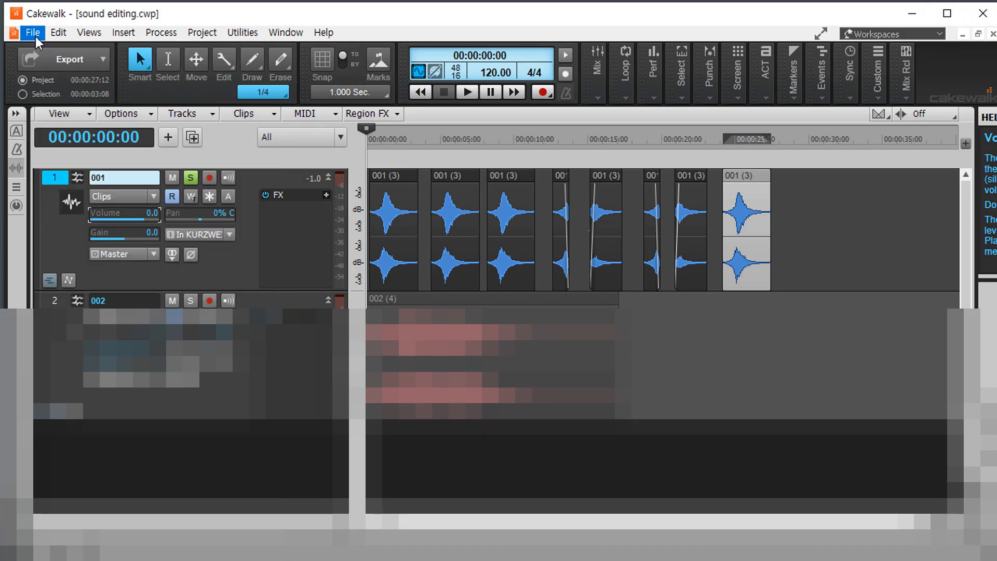
click(983, 13)
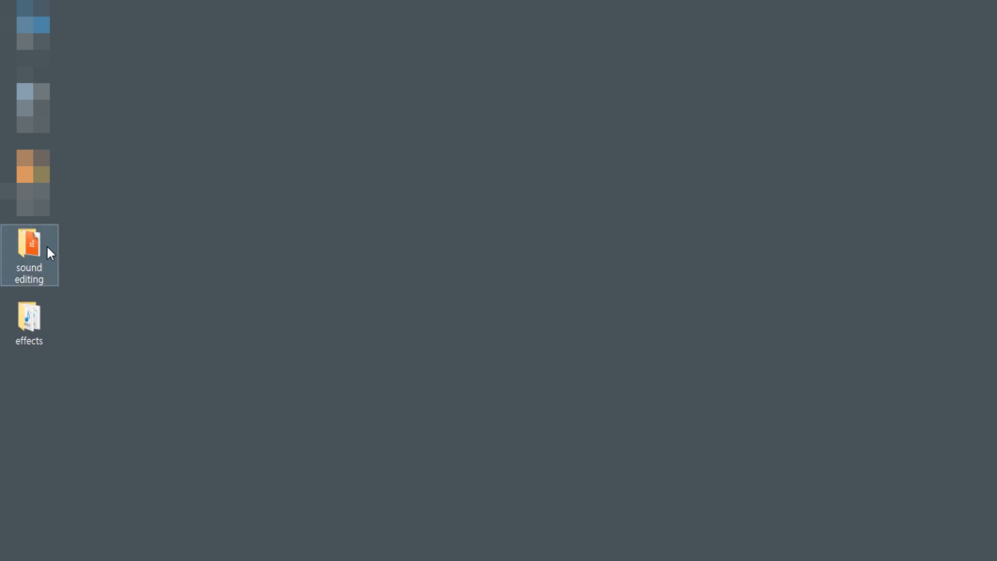
double_click(29, 244)
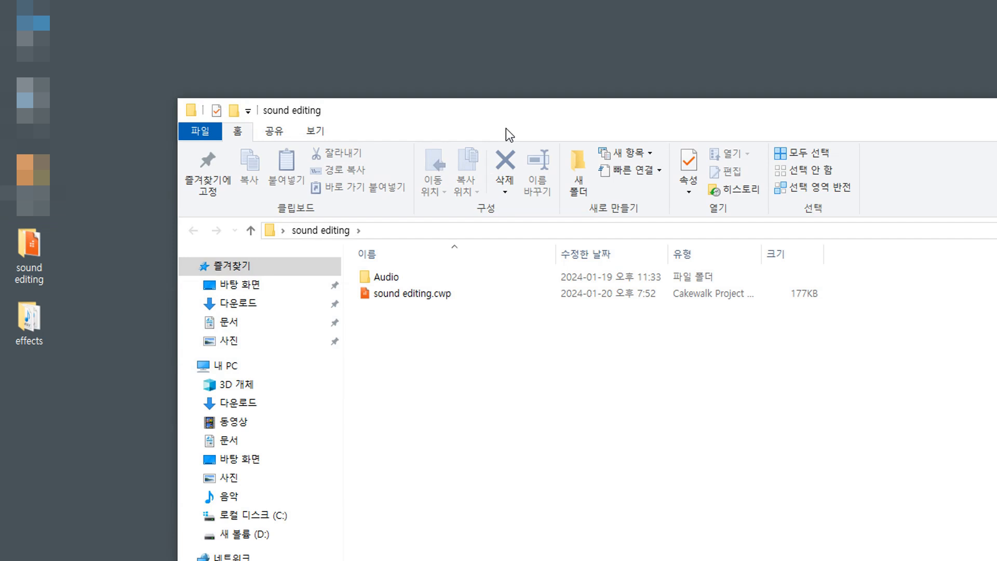
drag(465, 125, 446, 123)
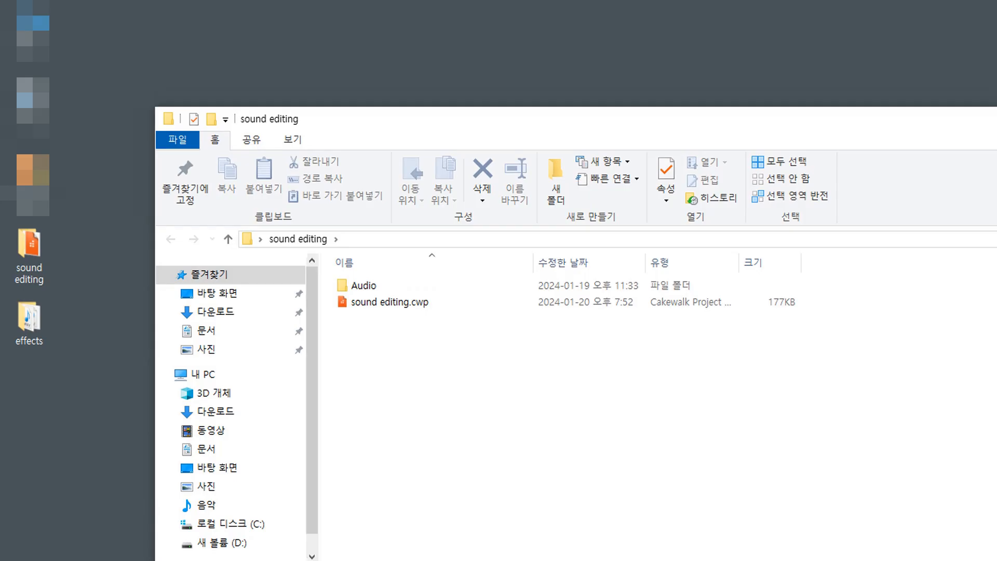
Shrink the "sound editing" folder window to fit the screen and examine the wav files in its Audio subfolder.
drag(996, 560, 991, 550)
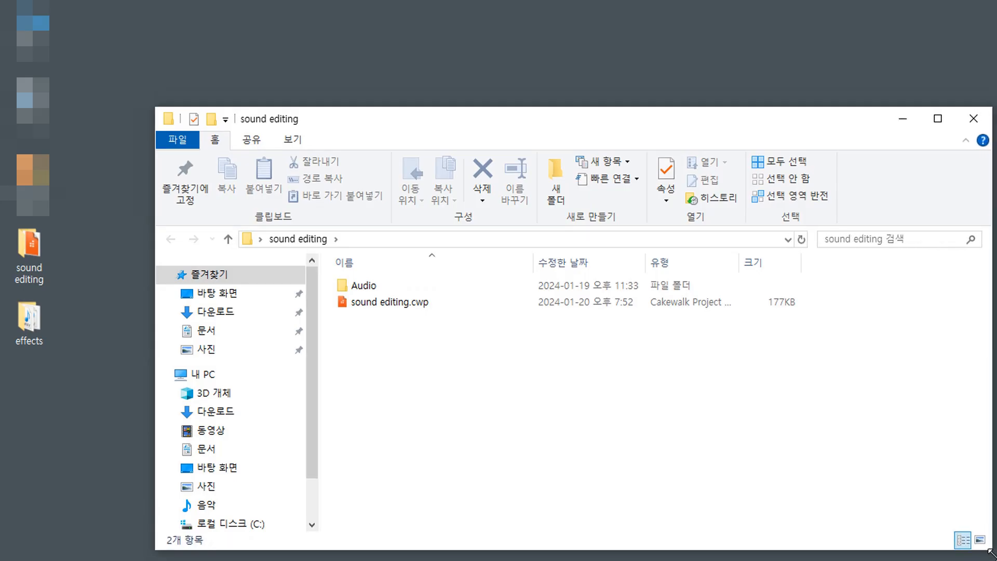
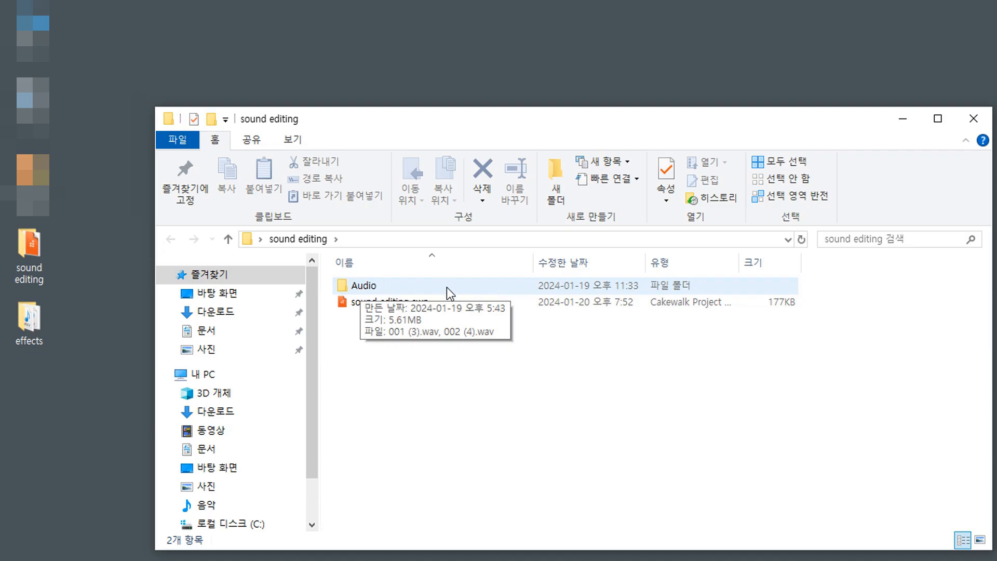
double_click(356, 285)
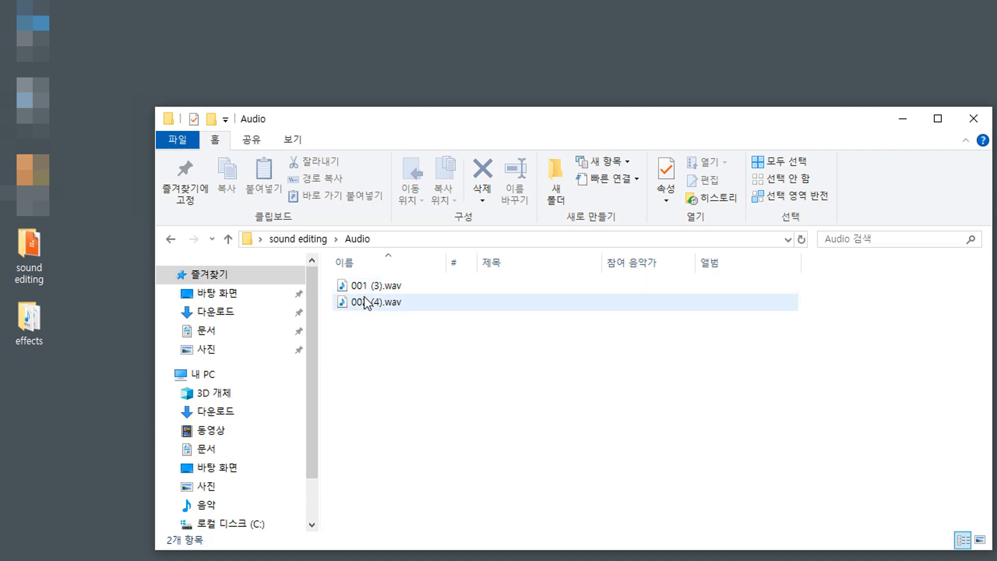
click(307, 238)
click(387, 302)
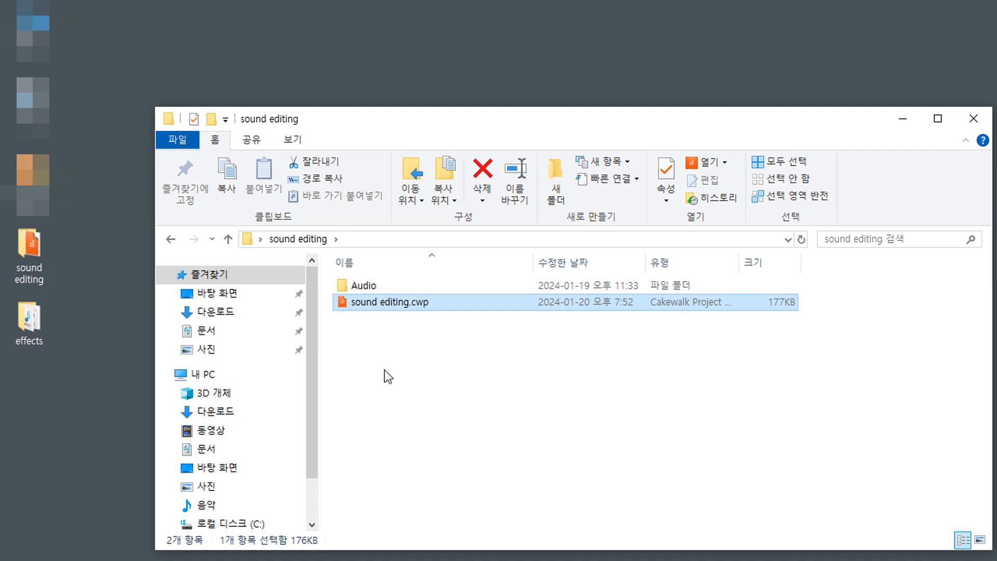
double_click(361, 285)
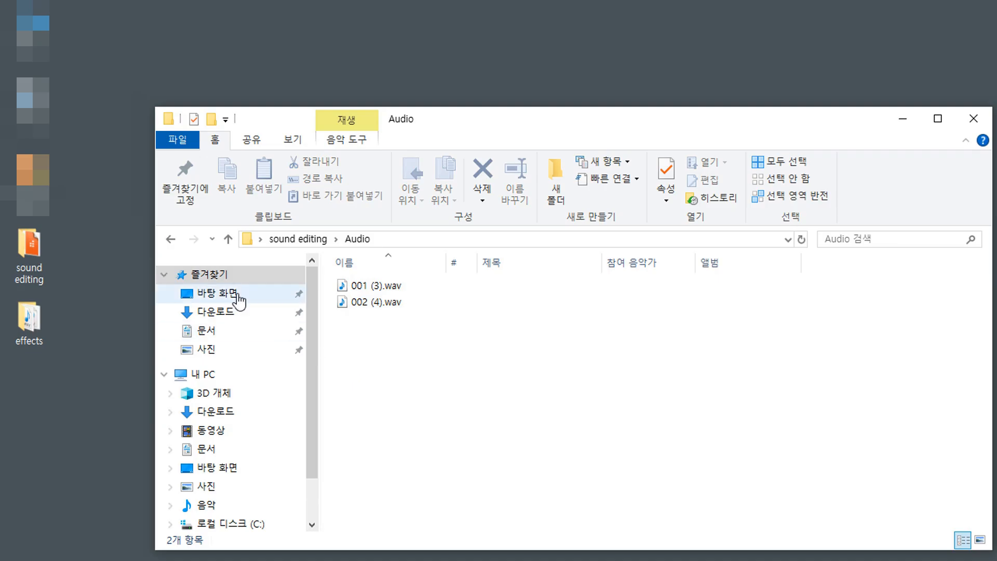
click(170, 238)
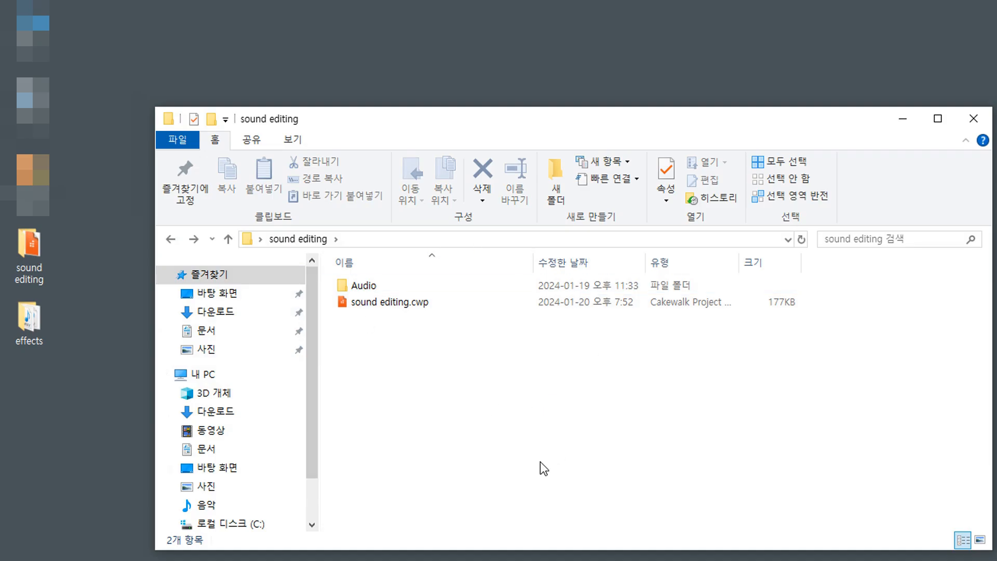
Check the project file "sound editing.cwp" and the Audio folder beside it, and close the folder window.
click(407, 306)
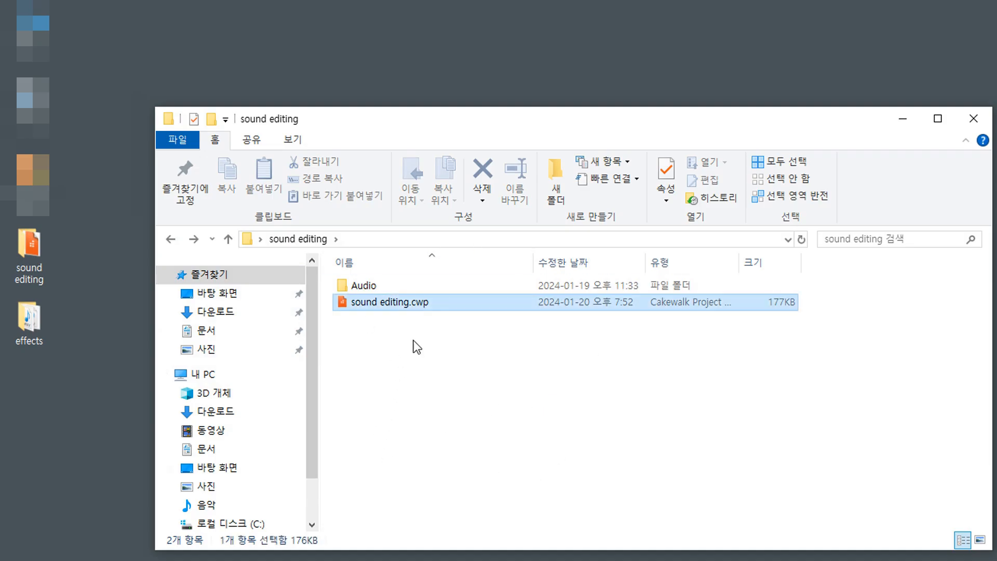
click(447, 419)
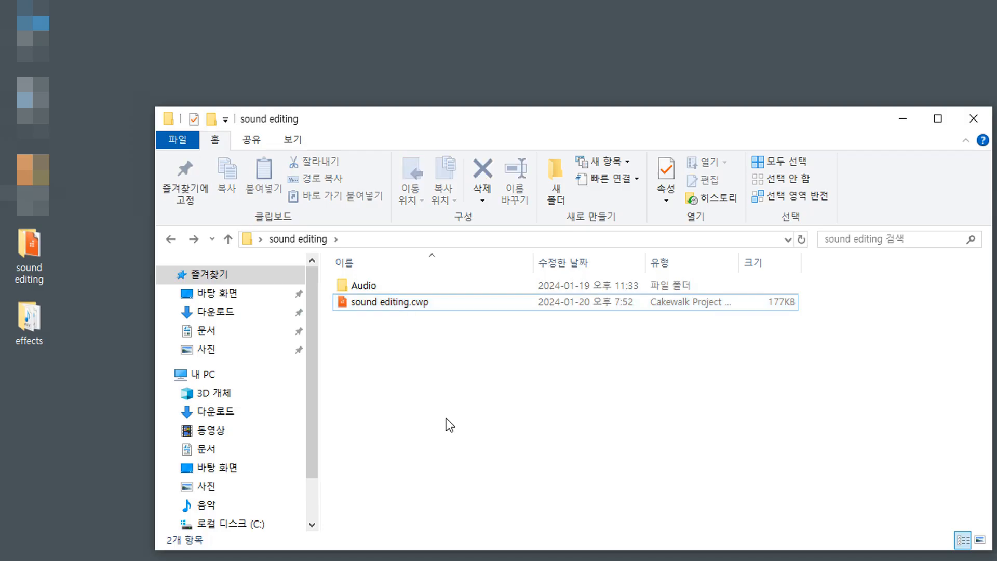
click(373, 288)
click(407, 400)
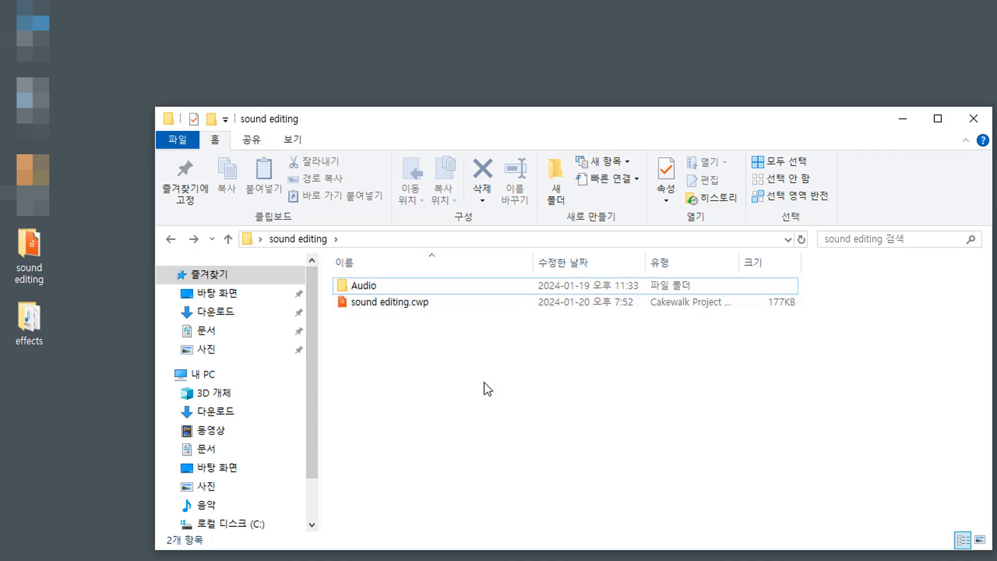
click(969, 121)
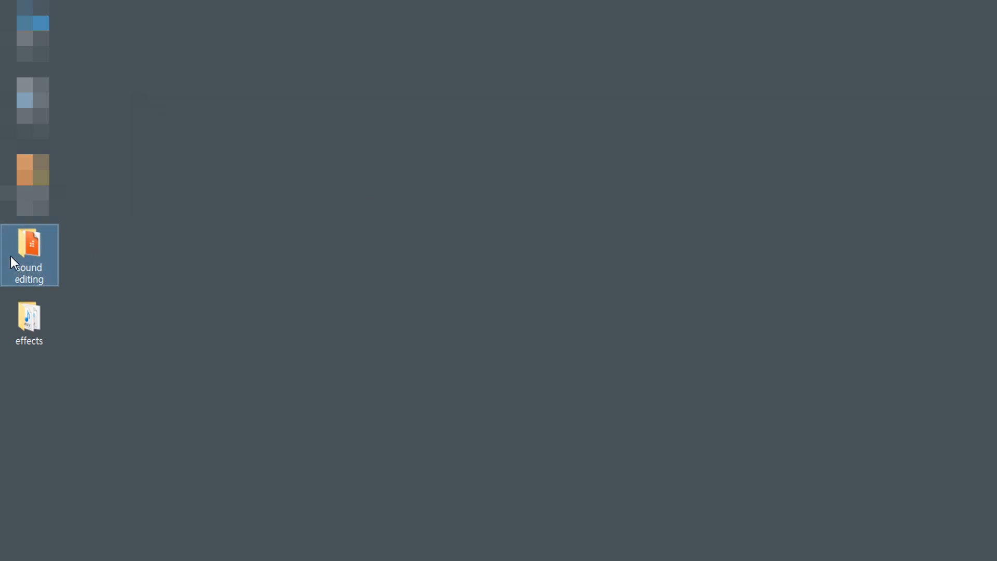
mouse_move(29, 255)
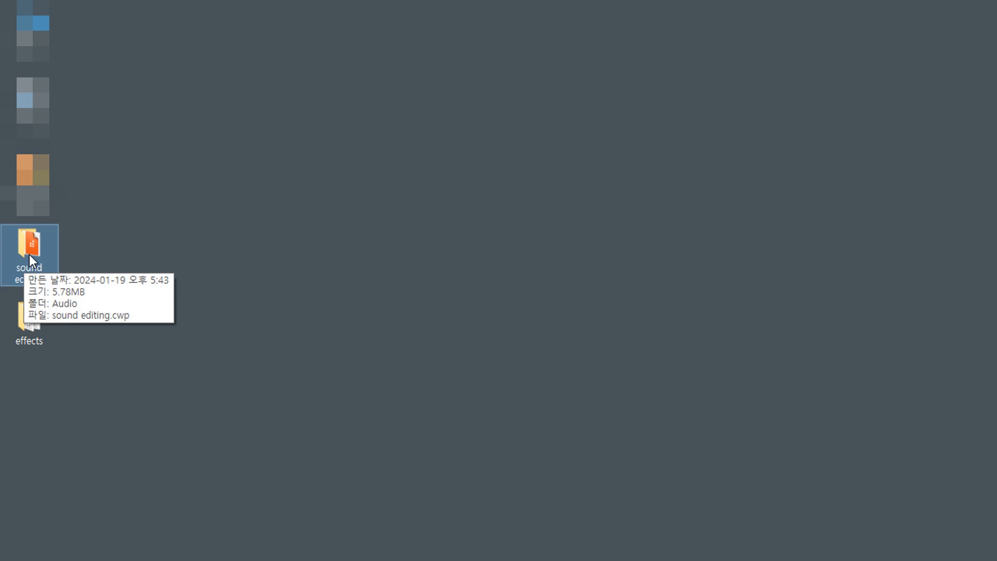